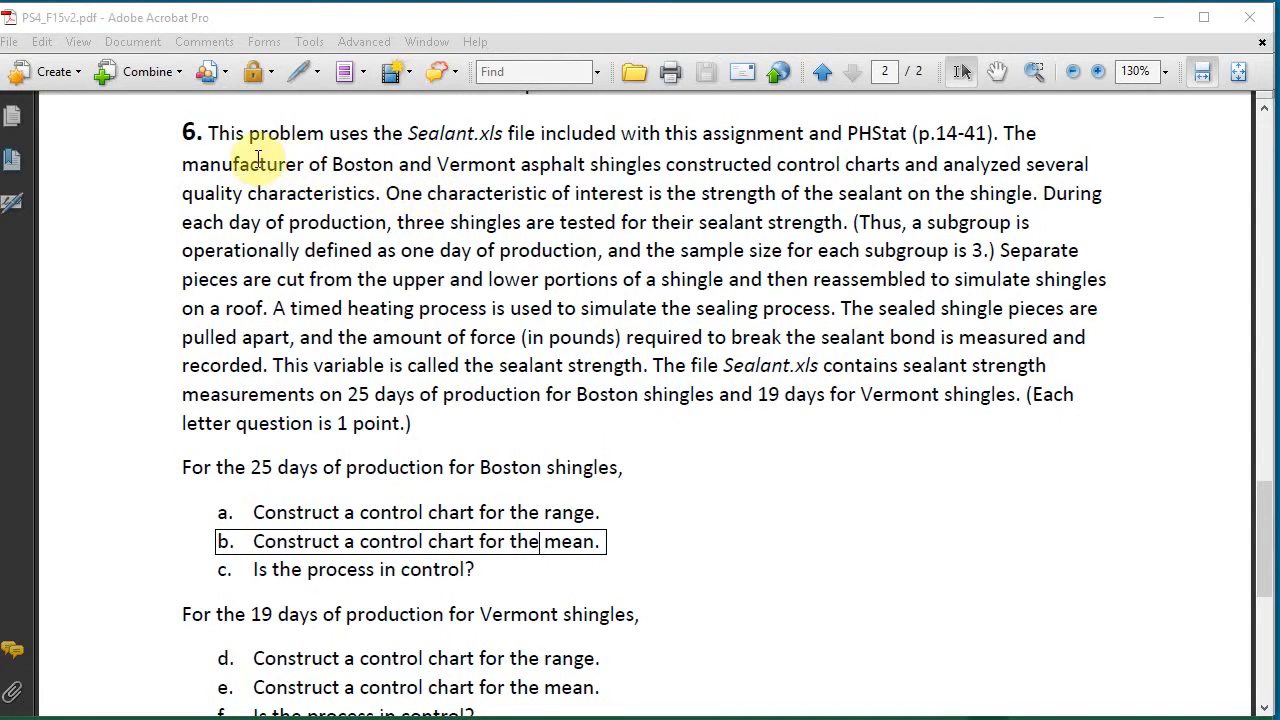
Read problem 6 in the assignment PDF, including the control chart questions for the Boston and Vermont shingles.
left_click(218, 133)
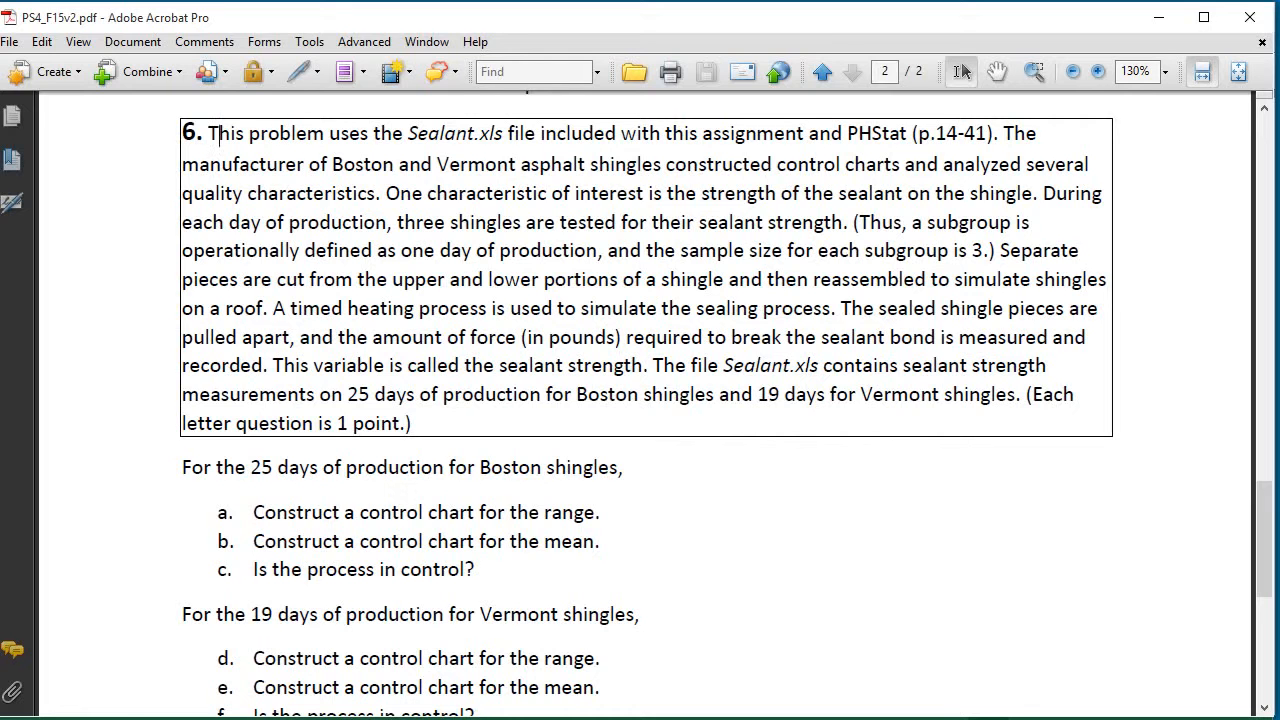
left_click(87, 719)
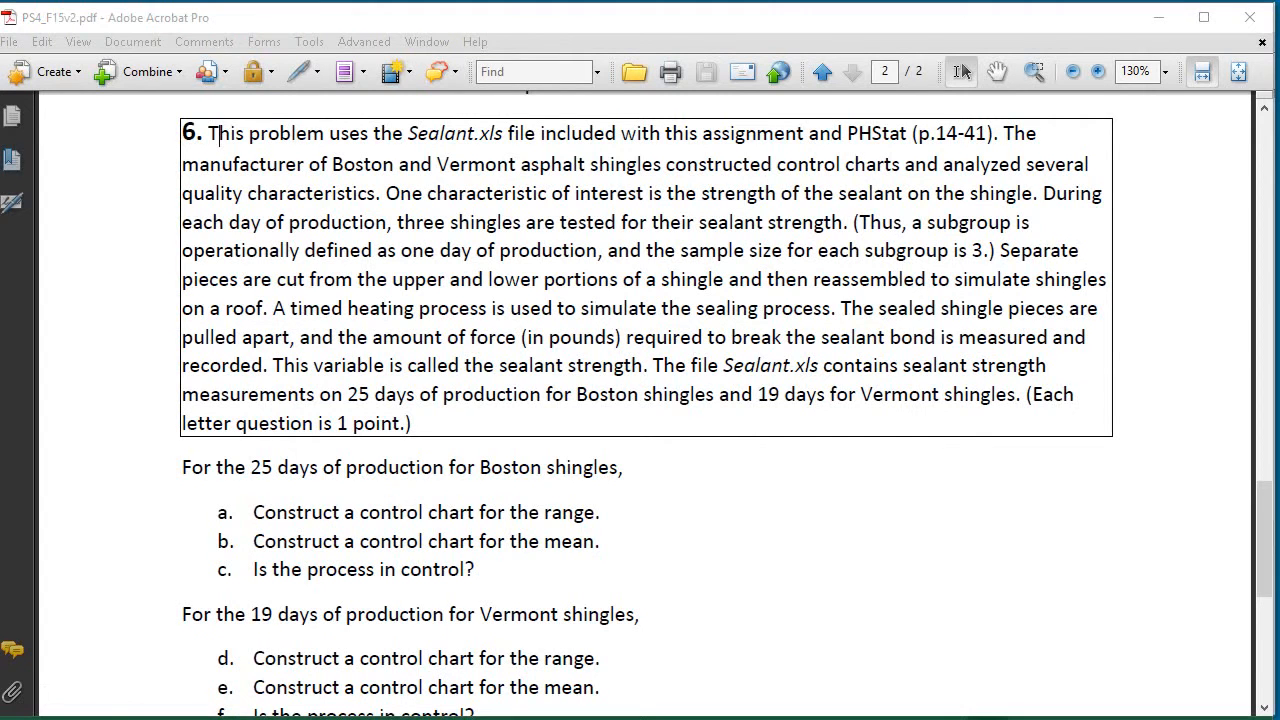
left_click(85, 462)
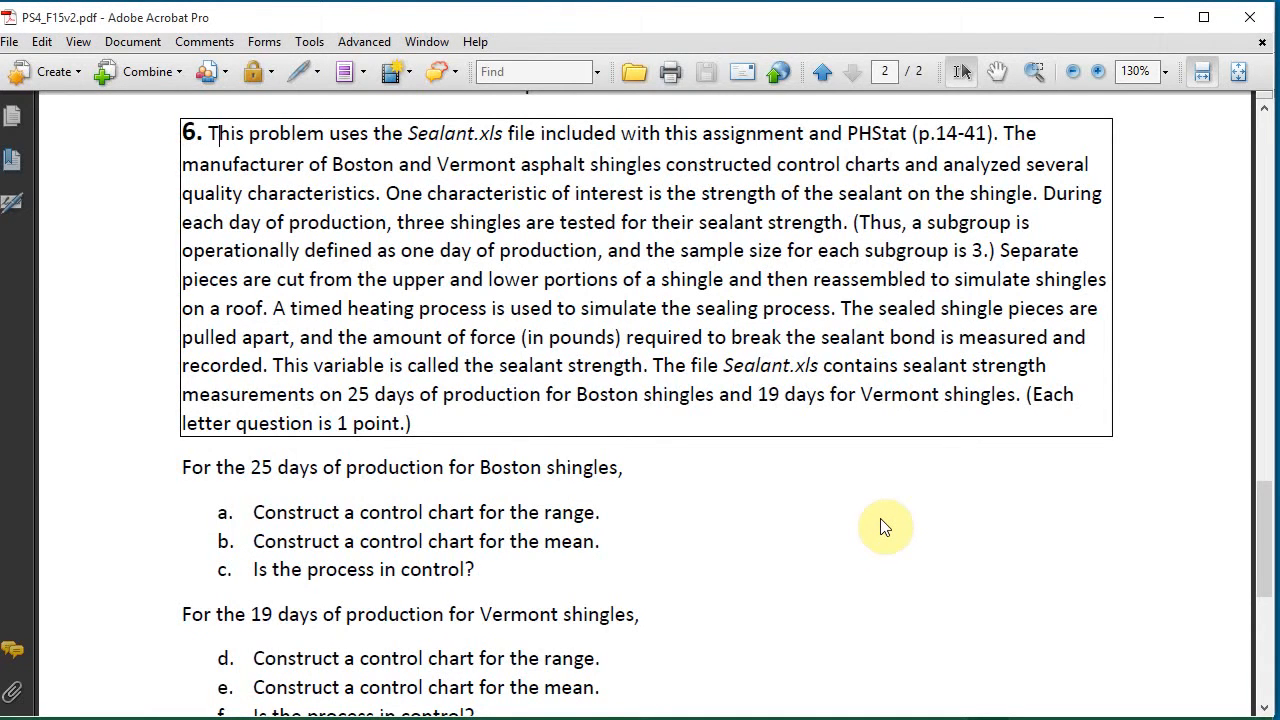
scroll(726, 523, "down", 2)
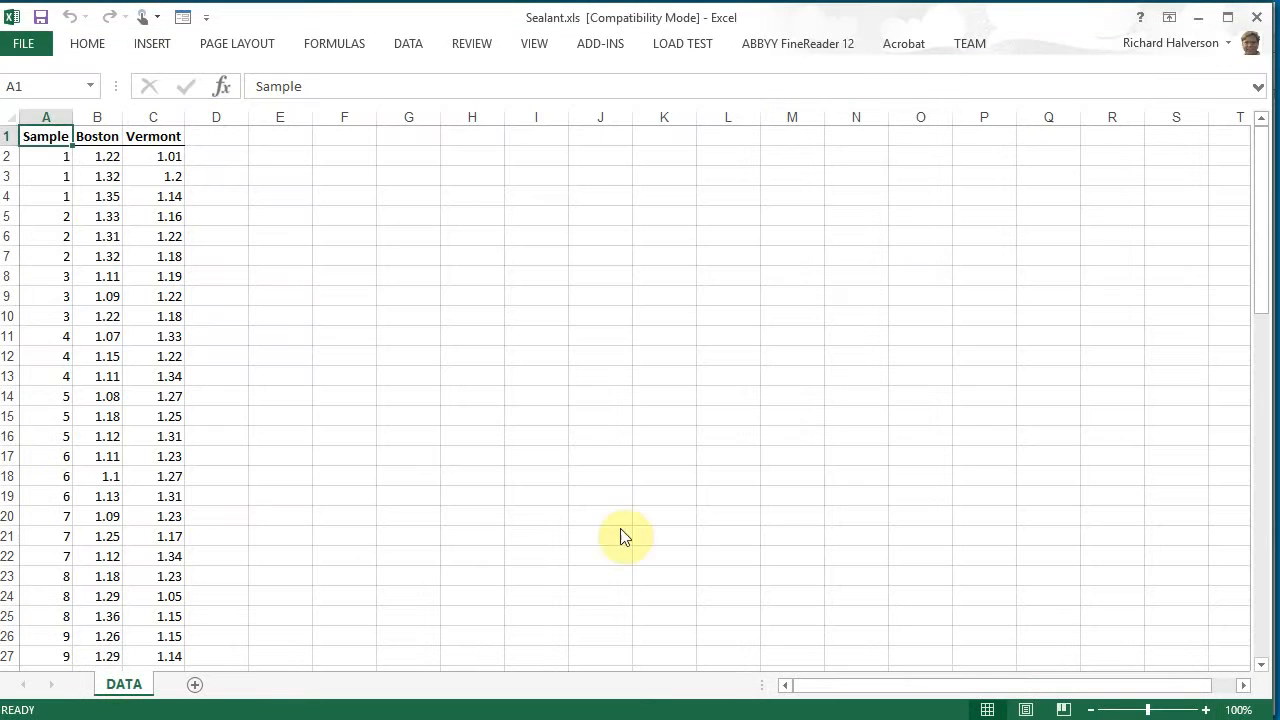
Switch to Sealant.xls in Excel and examine how the Sample, Boston and Vermont columns are laid out down to their last rows.
scroll(691, 268, "down", 10)
scroll(691, 268, "down", 9)
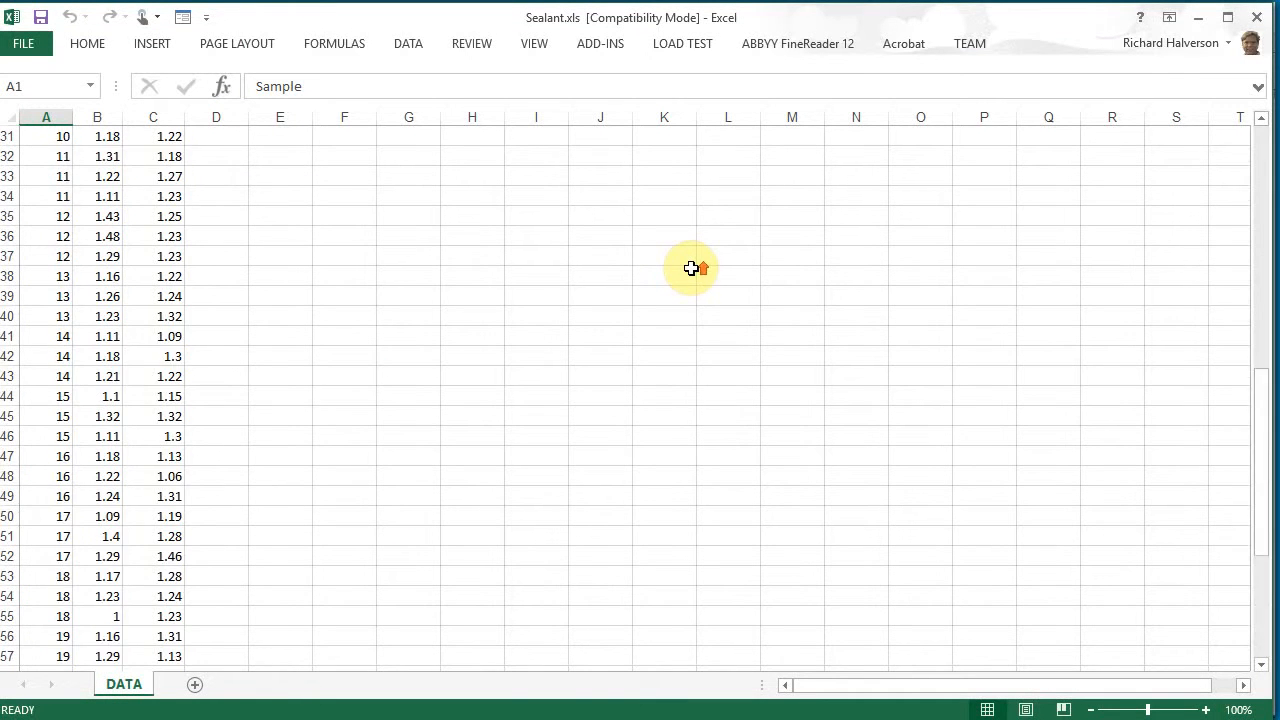
scroll(691, 268, "up", 19)
scroll(691, 268, "down", 1)
scroll(691, 268, "up", 1)
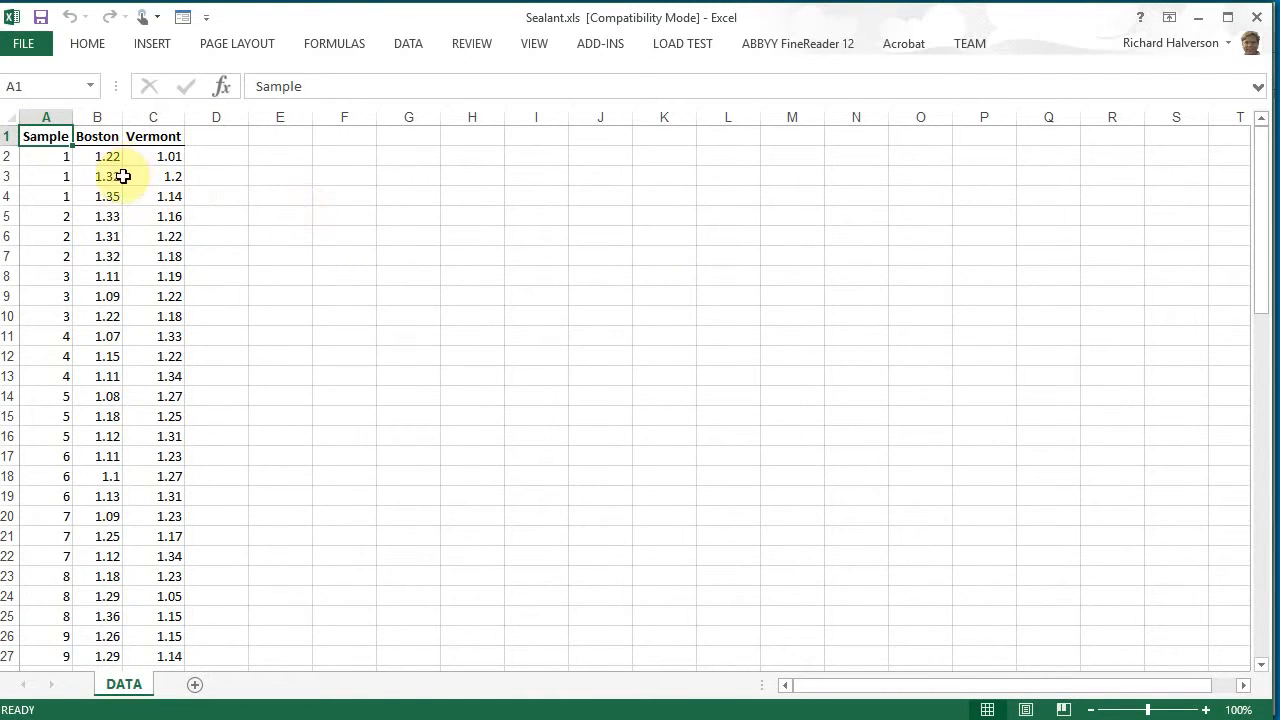
scroll(171, 206, "down", 15)
scroll(277, 230, "down", 7)
scroll(277, 230, "up", 6)
scroll(277, 230, "down", 5)
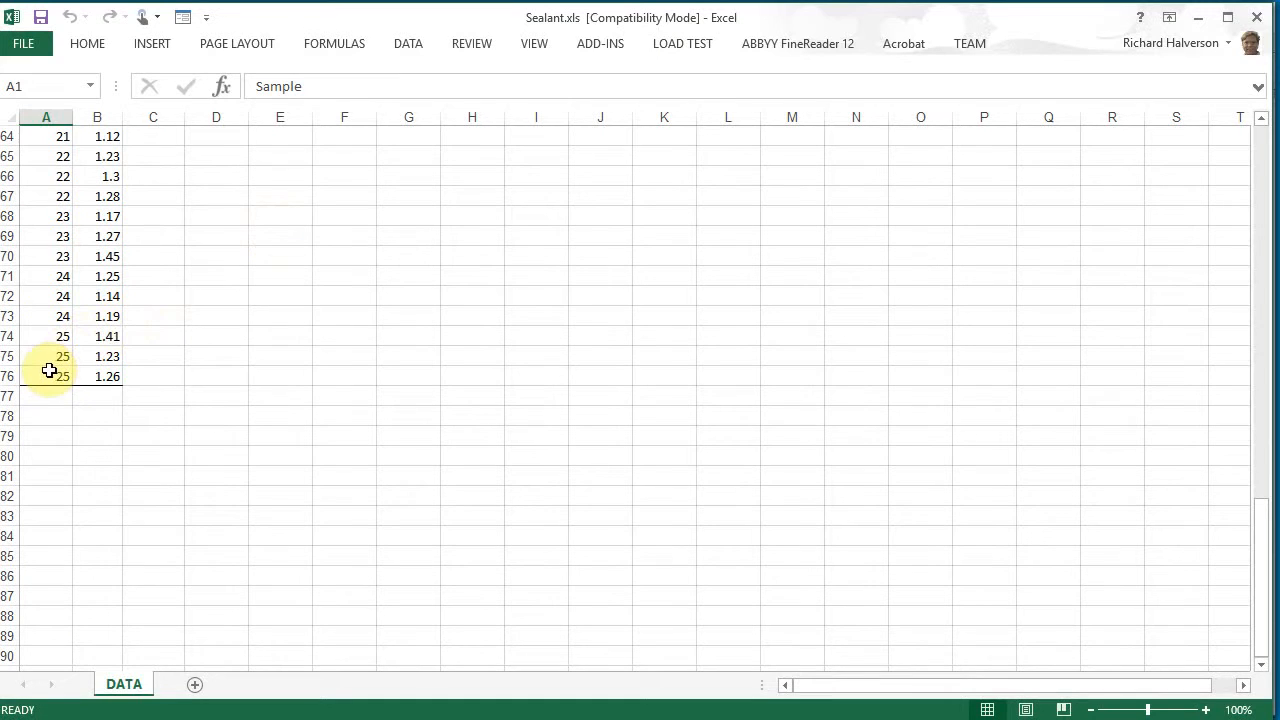
scroll(309, 314, "up", 20)
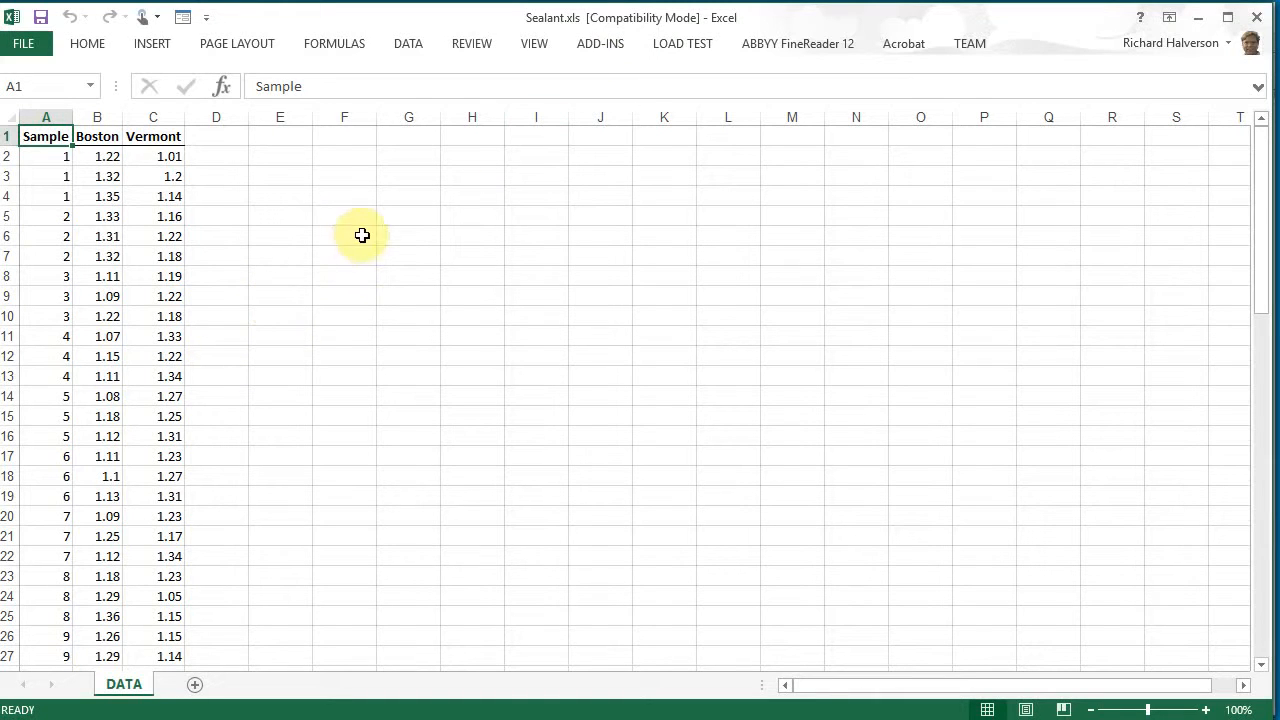
Start PHStat's Unstack Data procedure and set the grouping variable cell range to the Sample column, DATA!$A$1:$A$76.
left_click(597, 46)
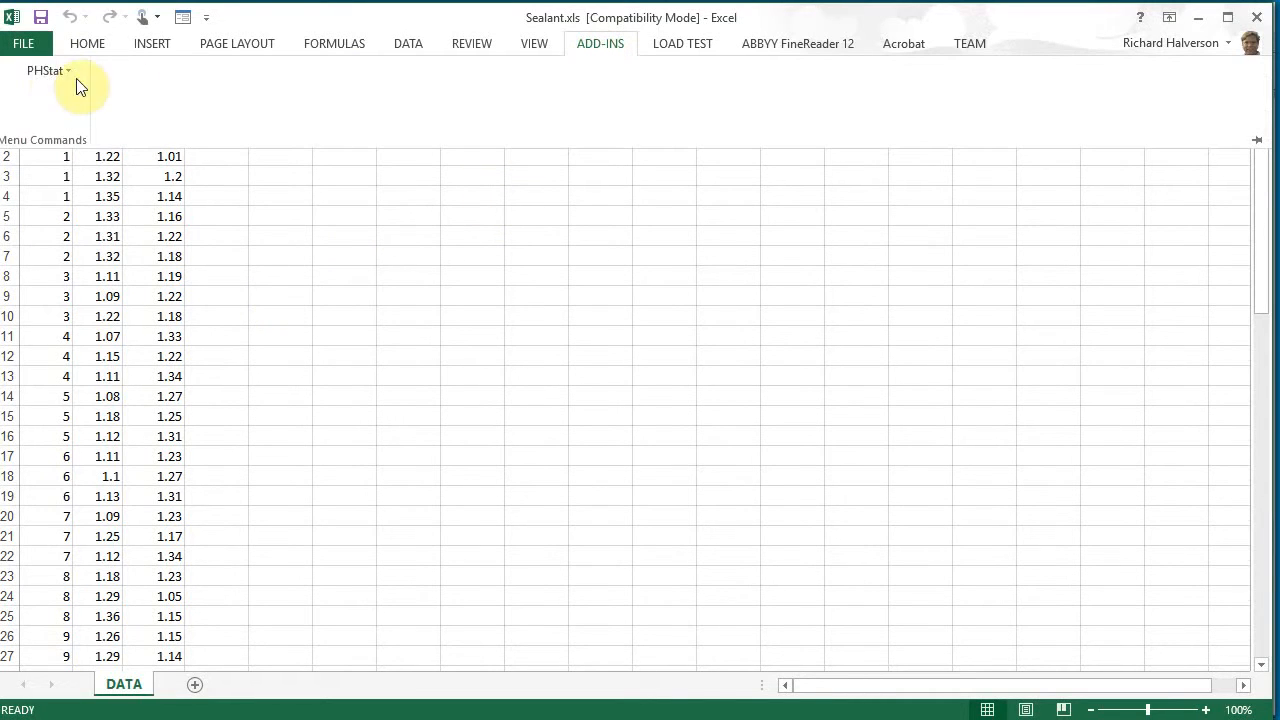
left_click(43, 70)
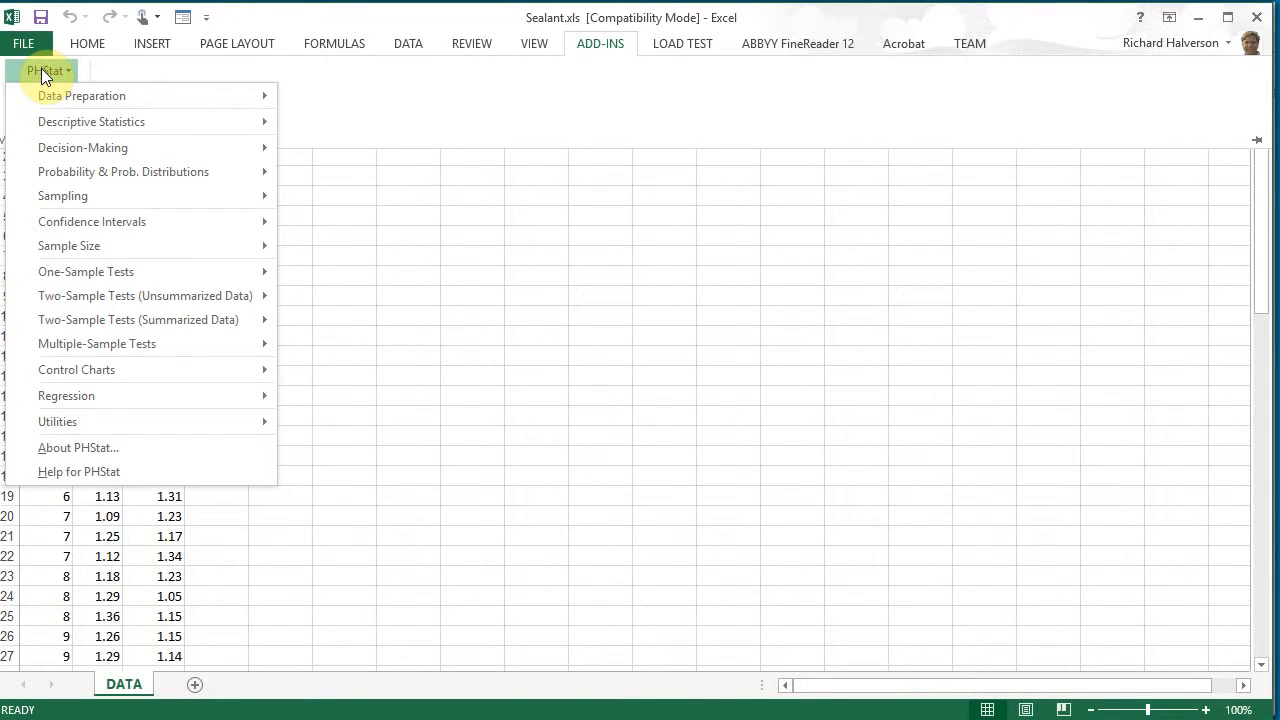
mouse_move(71, 93)
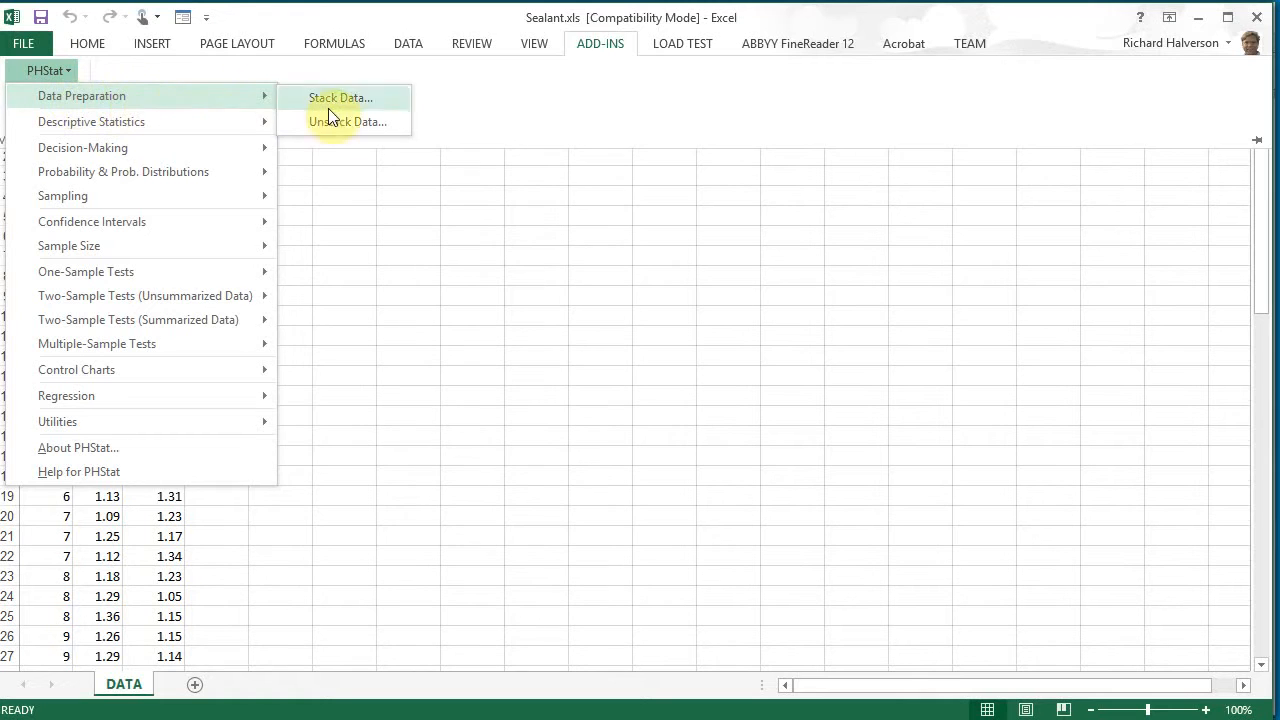
left_click(358, 126)
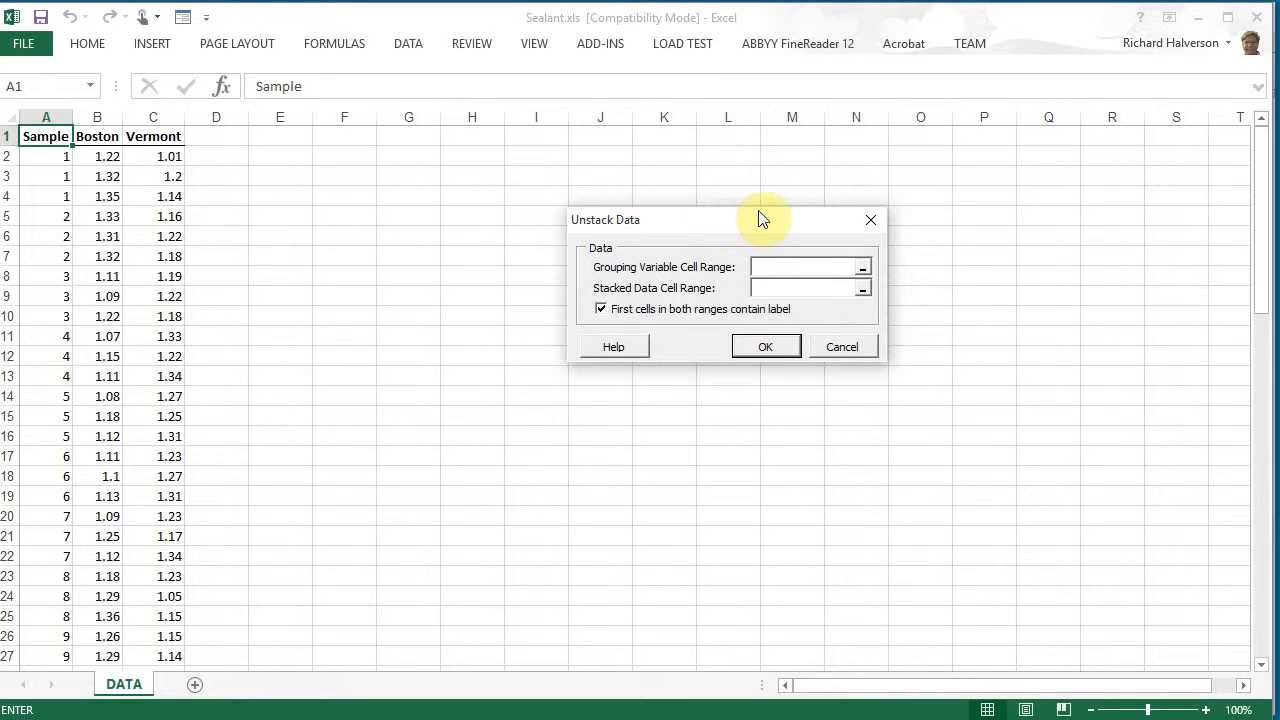
left_click(781, 268)
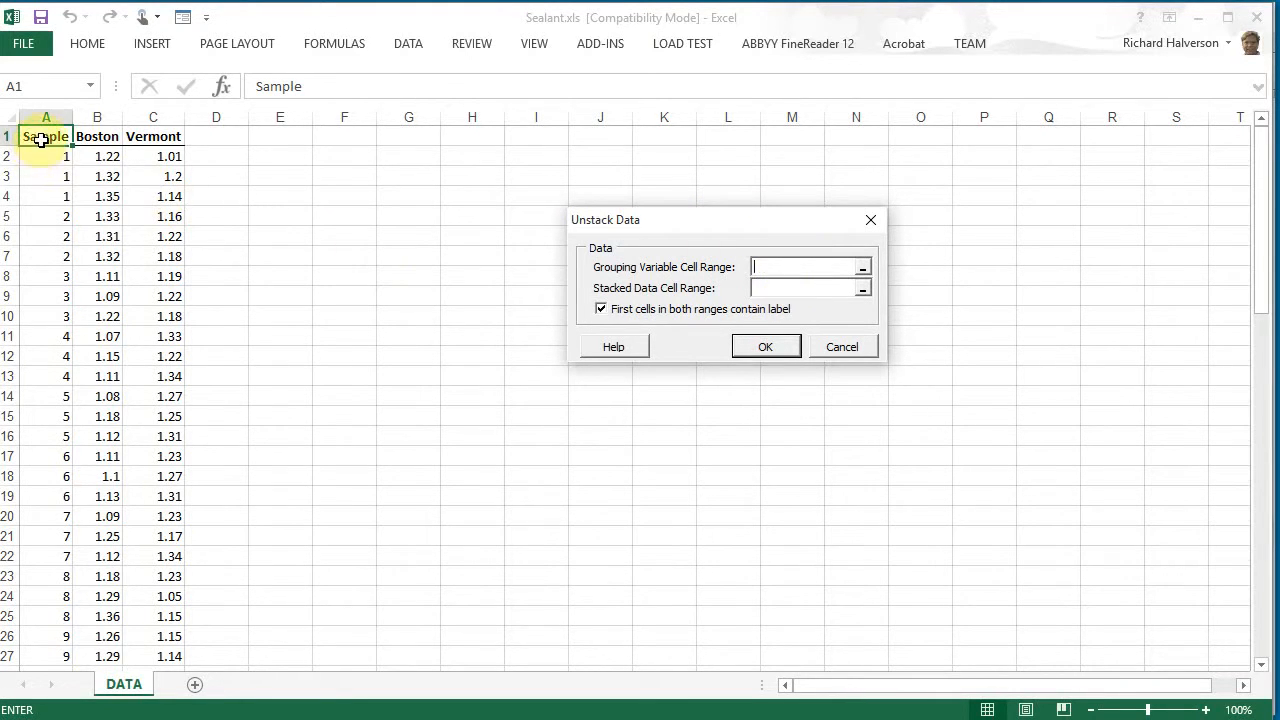
left_click_drag(41, 140, 45, 634)
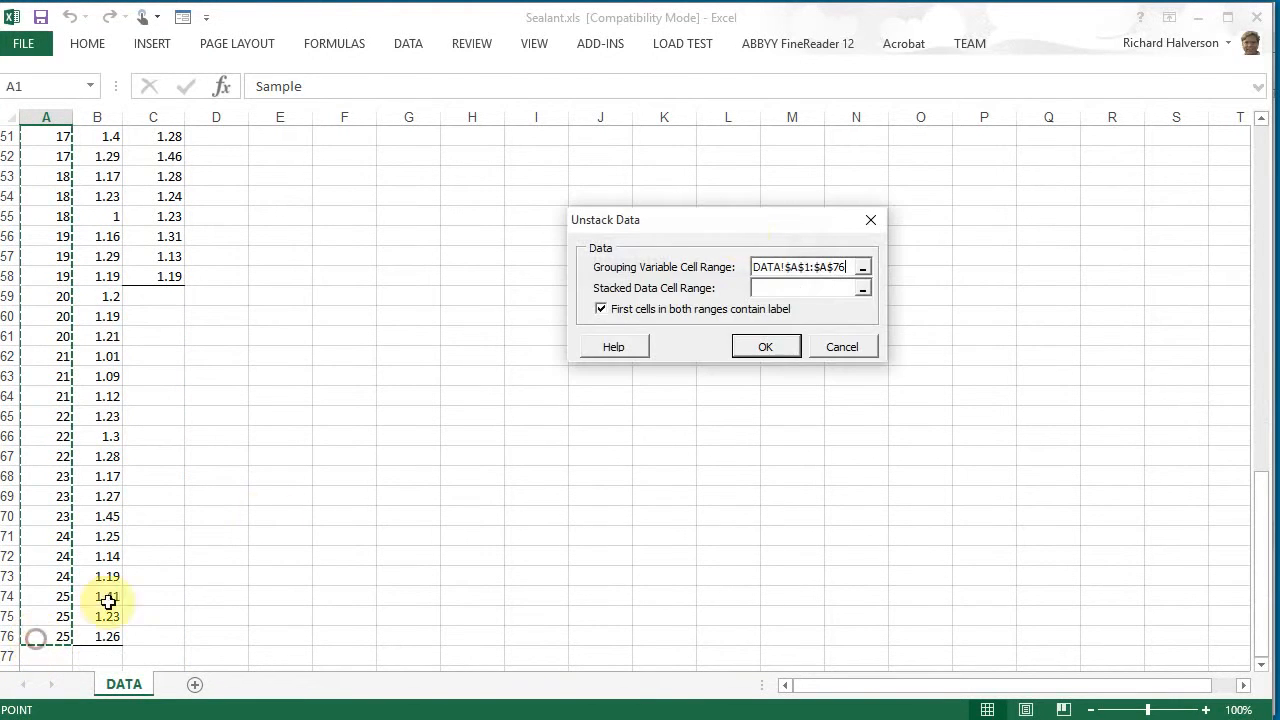
Set the stacked data cell range to the Boston column, DATA!$B$1:$B$76, and run the unstacking for all groups.
left_click(793, 290)
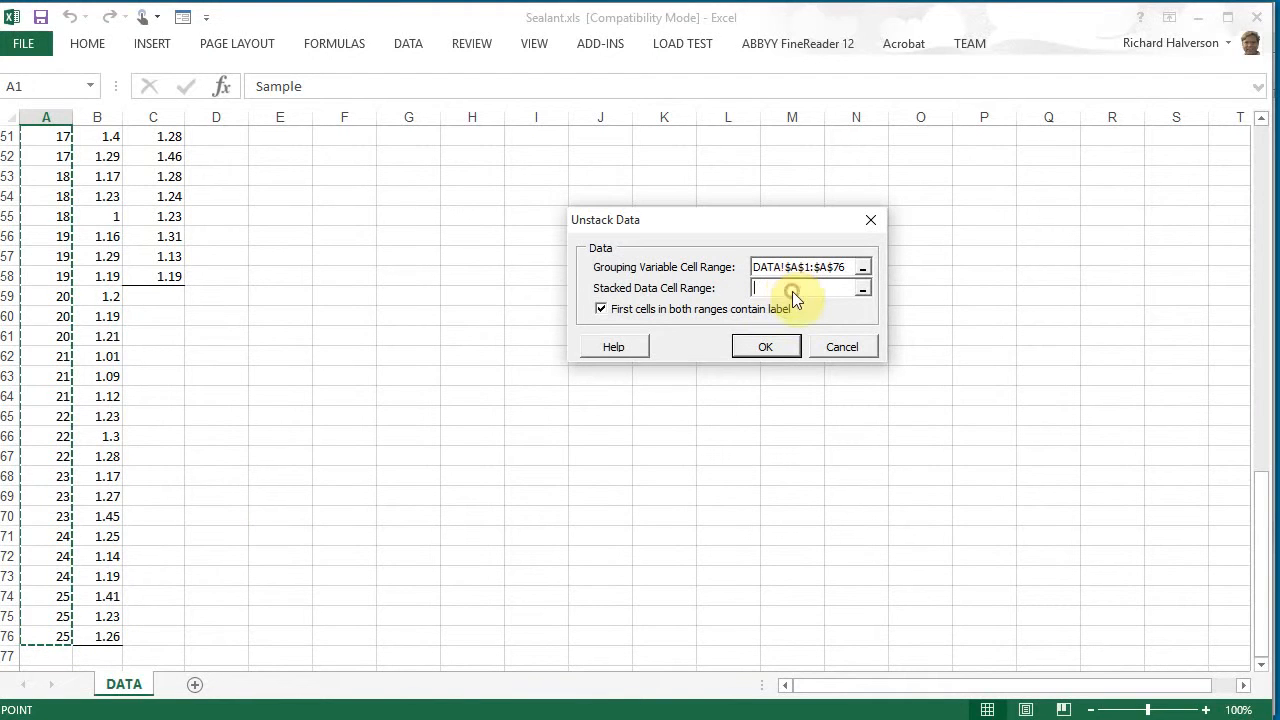
scroll(329, 334, "up", 17)
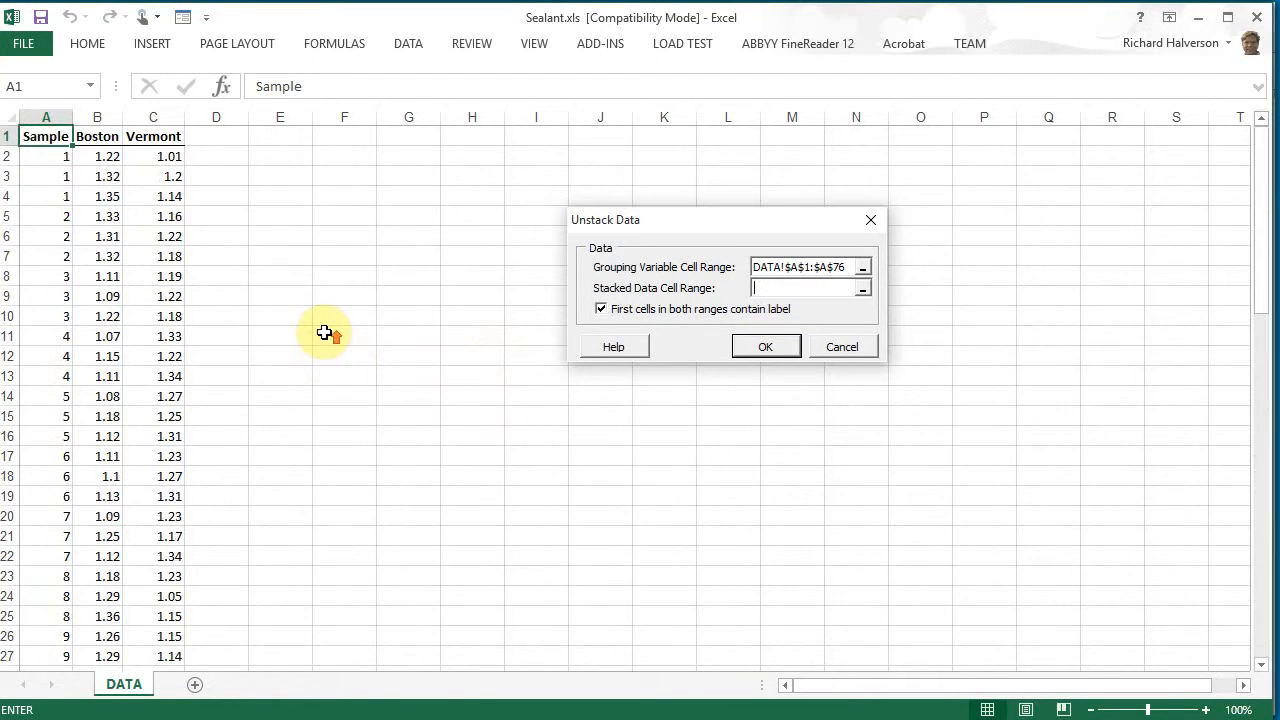
left_click_drag(96, 136, 101, 630)
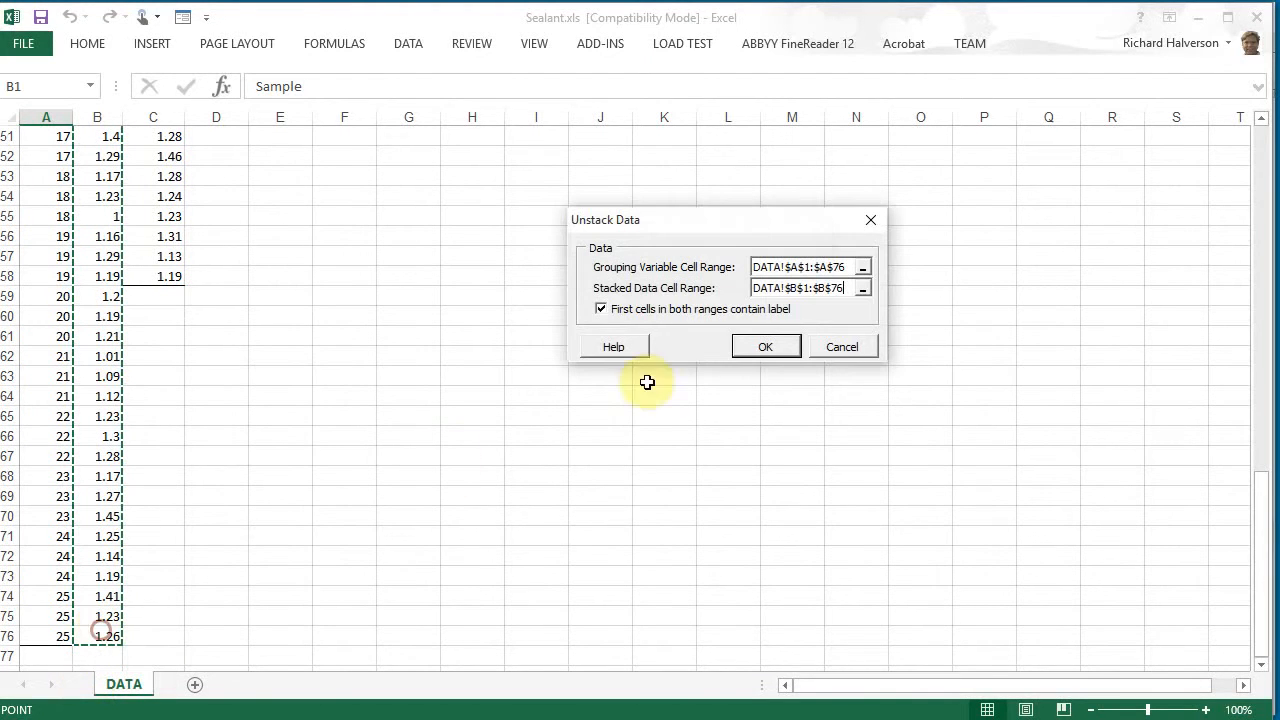
left_click(780, 347)
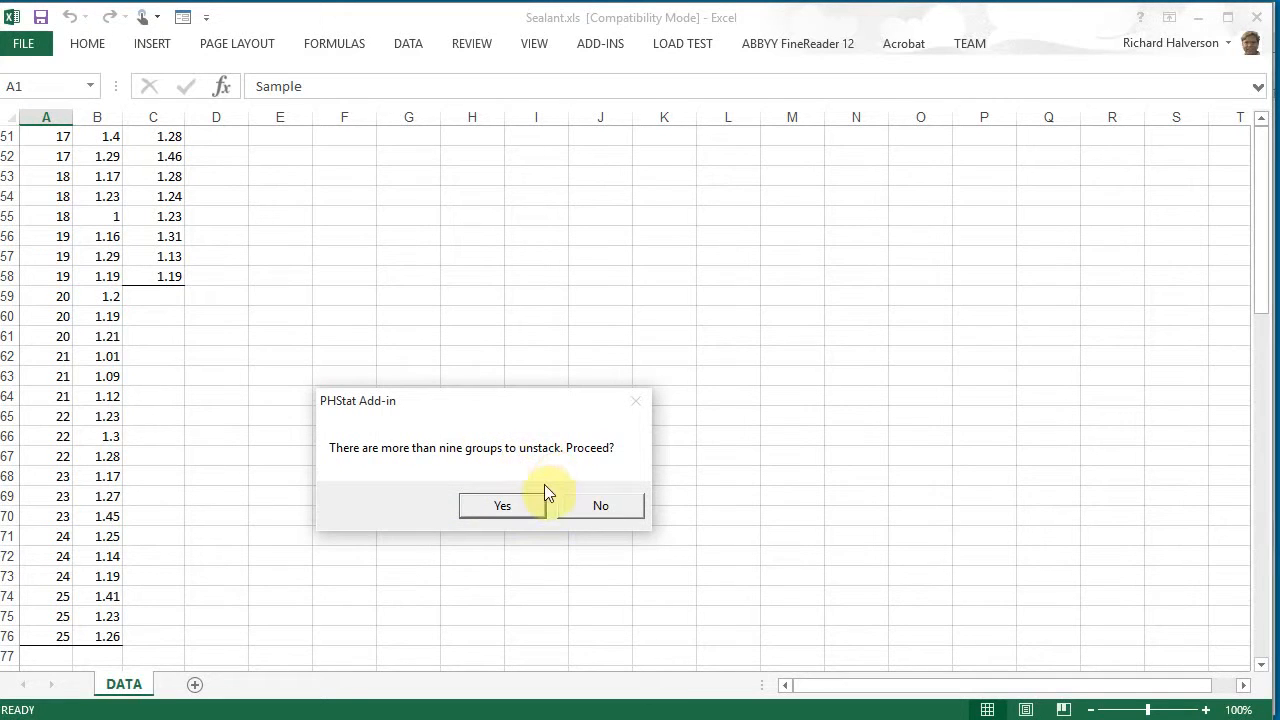
left_click(501, 506)
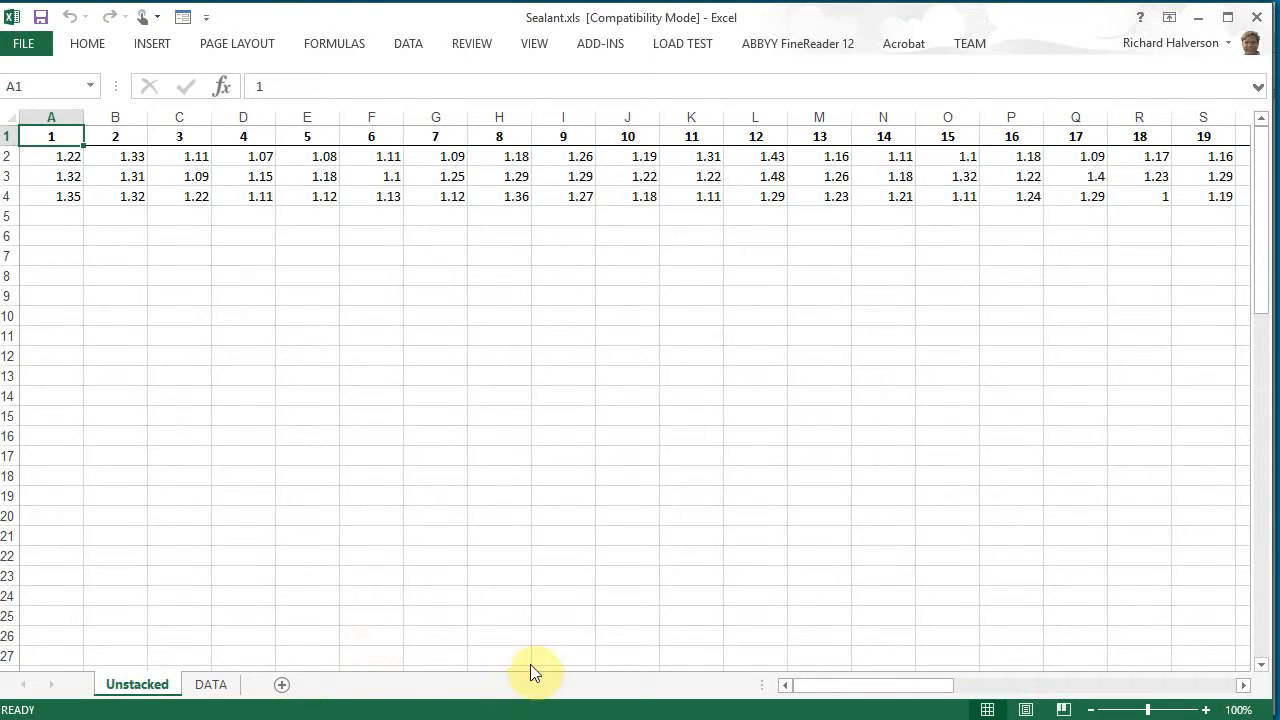
Examine the last sample columns on the Unstacked sheet and compare sample 23 with the final values in column X.
left_click_drag(843, 690, 940, 697)
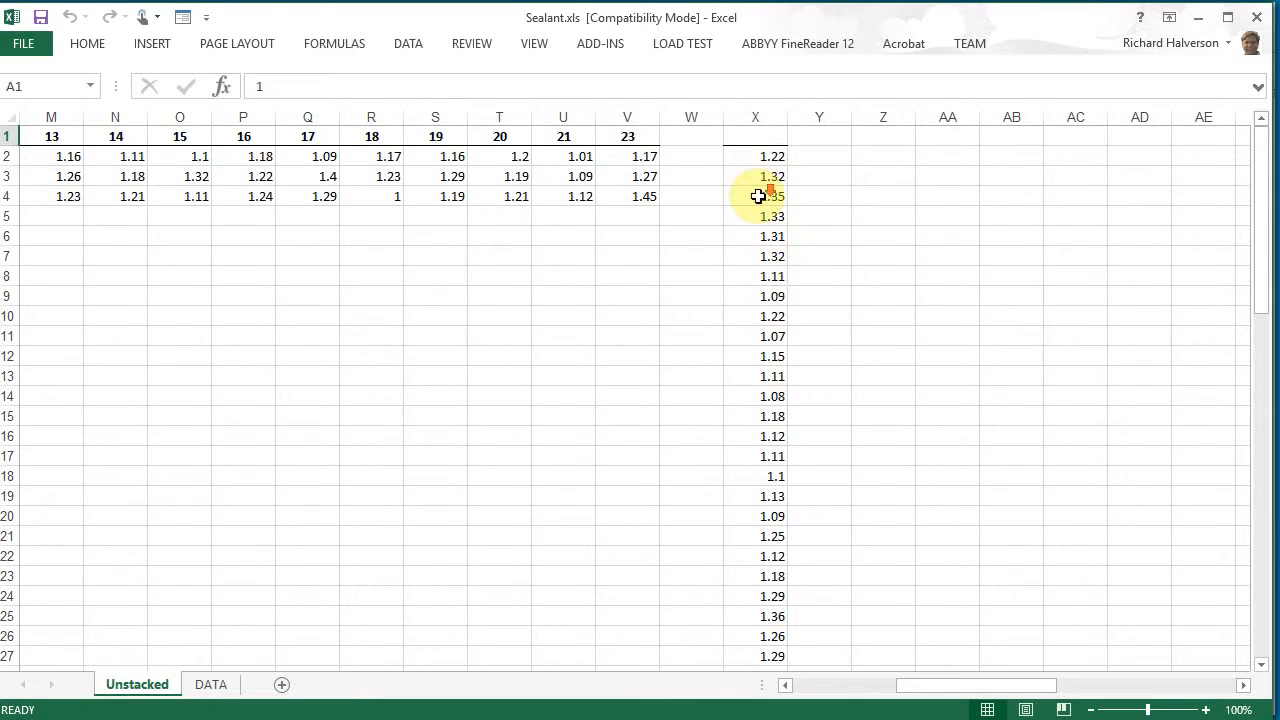
scroll(757, 194, "down", 13)
scroll(759, 196, "up", 13)
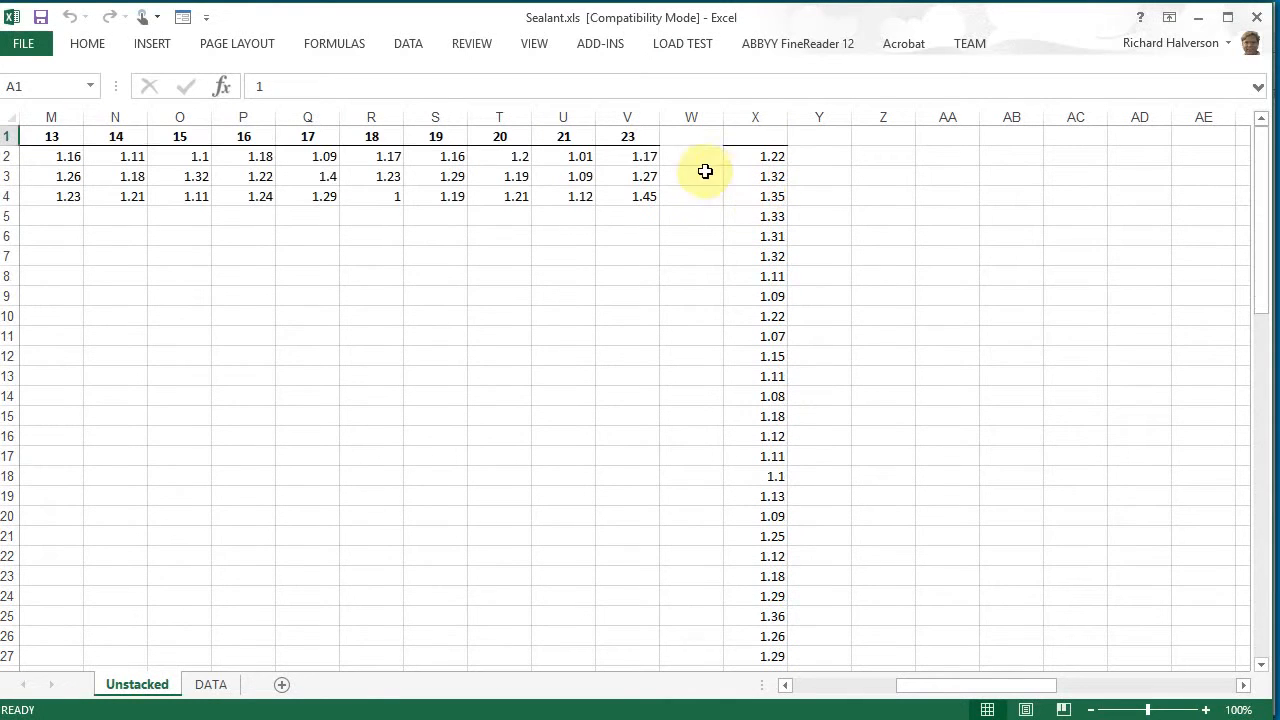
left_click(622, 136)
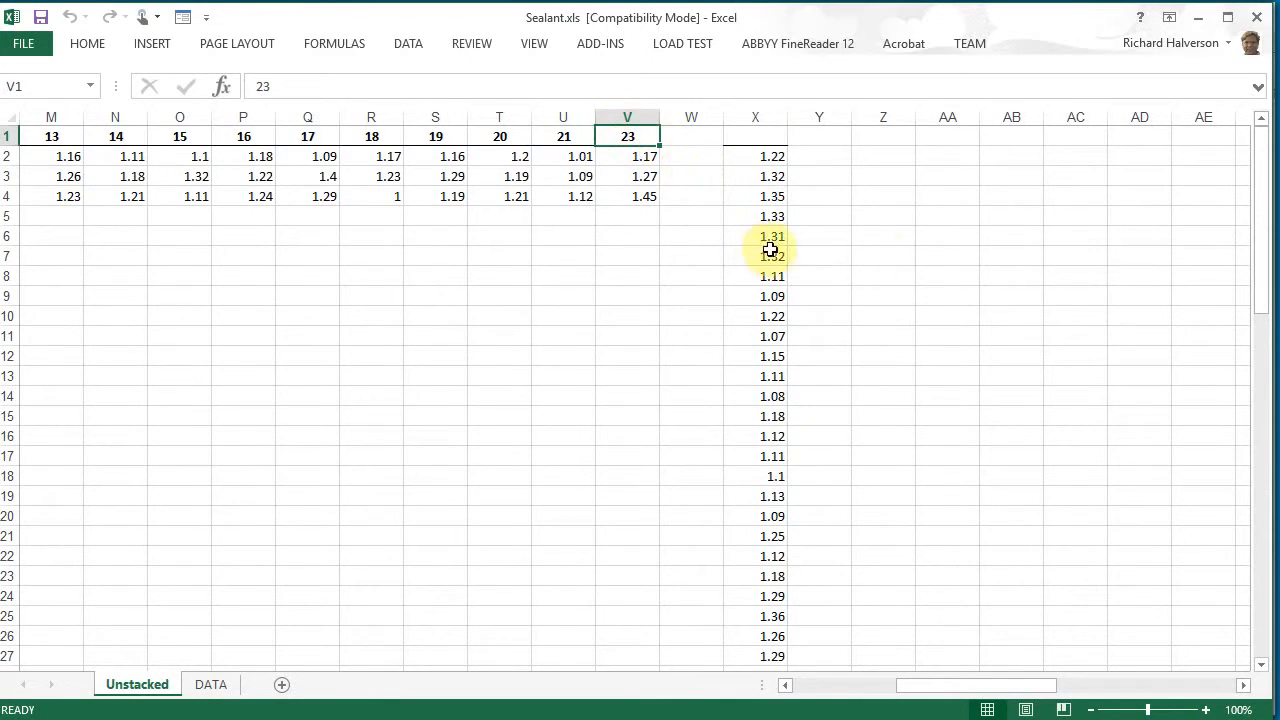
scroll(891, 260, "down", 10)
scroll(891, 260, "down", 7)
scroll(891, 260, "up", 17)
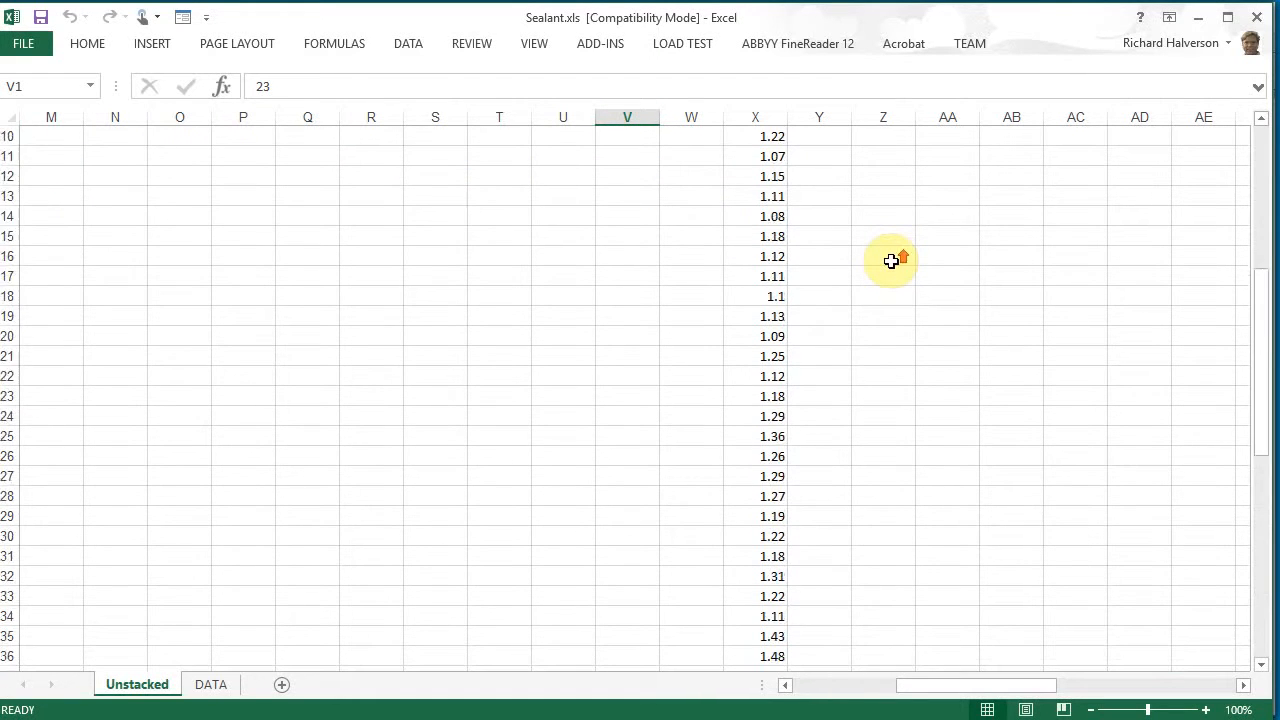
scroll(891, 260, "down", 20)
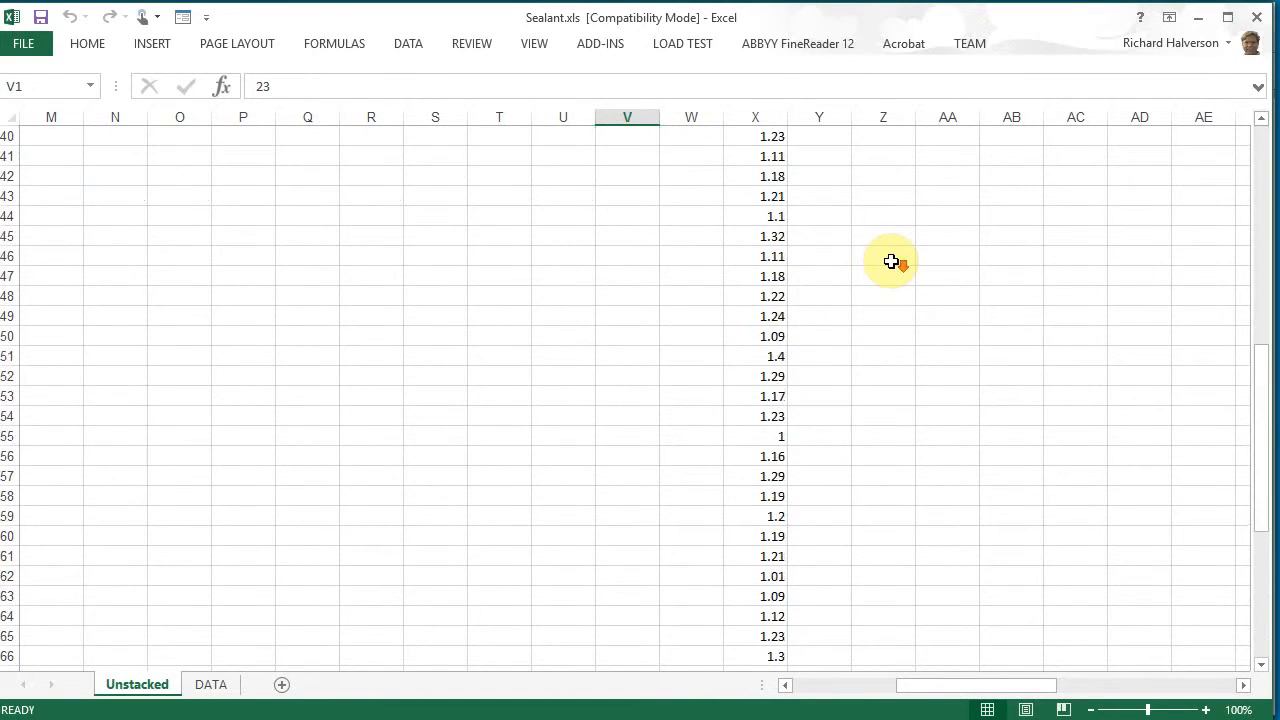
scroll(891, 260, "up", 1)
left_click_drag(766, 376, 775, 309)
scroll(764, 284, "up", 1)
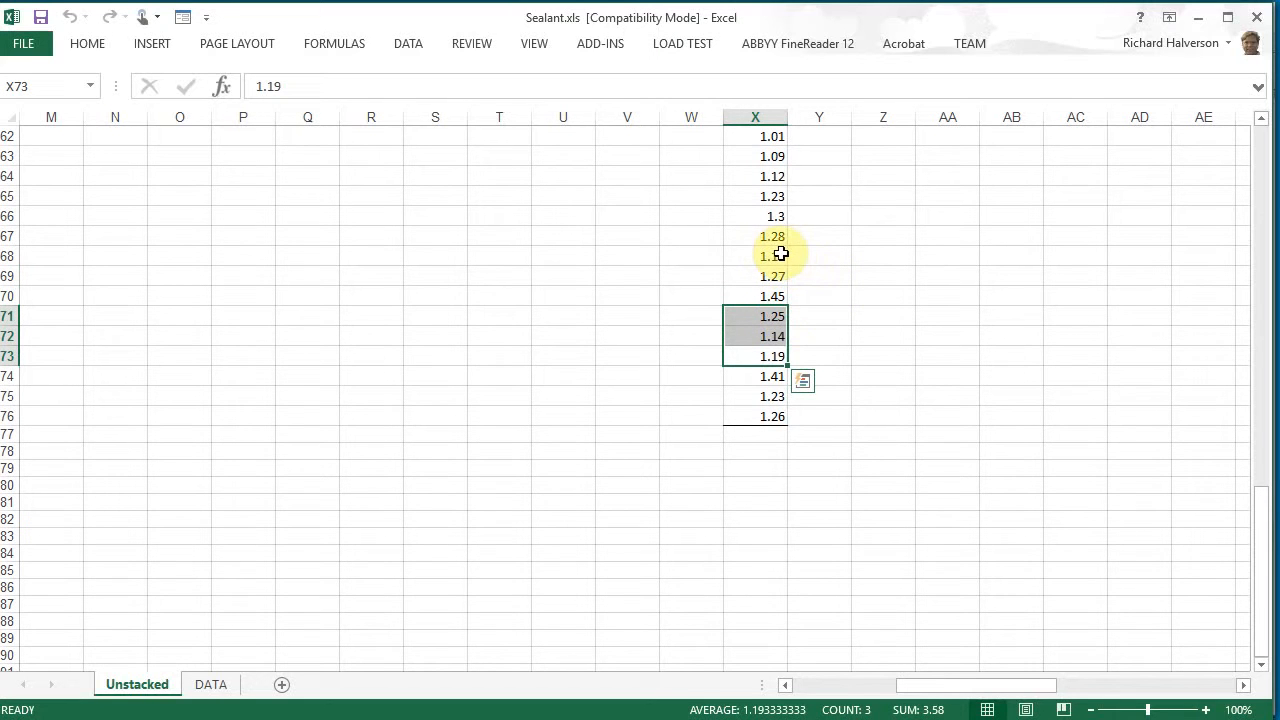
left_click(779, 255)
left_click(777, 274)
left_click(772, 295)
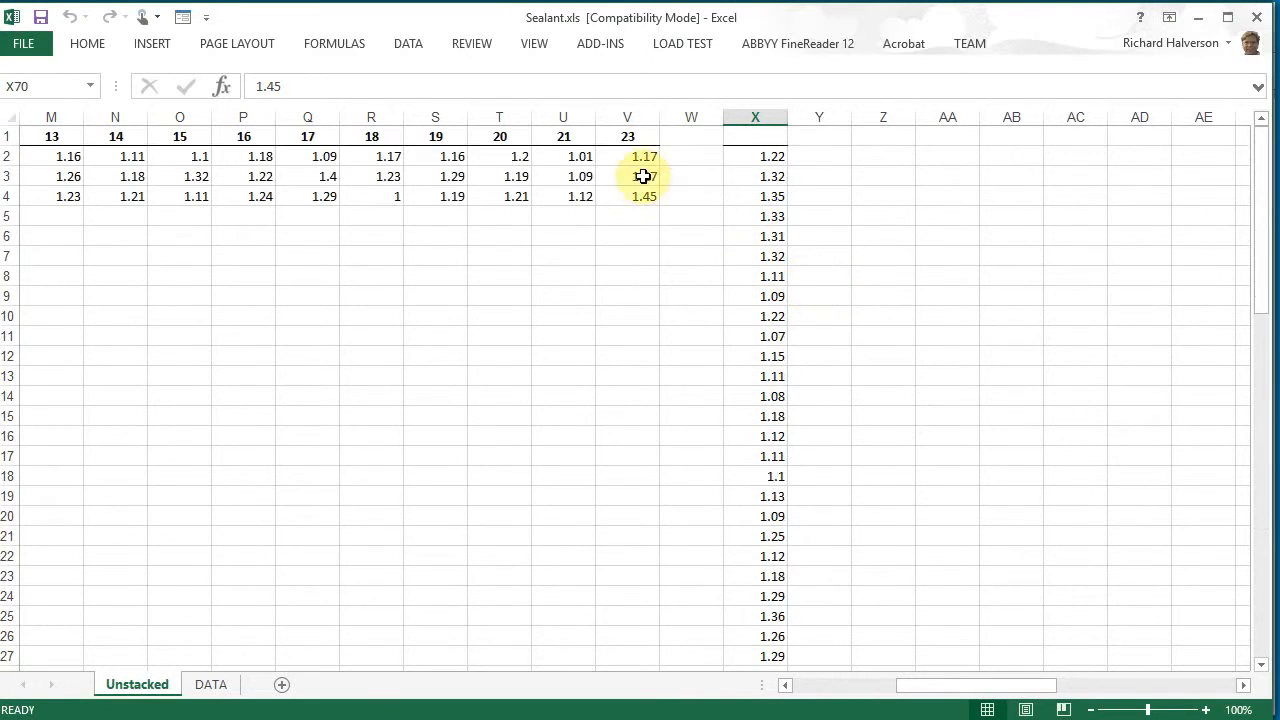
Check the Boston values of samples 23, 24 and 25 on the DATA sheet.
left_click(211, 684)
scroll(347, 546, "up", 4)
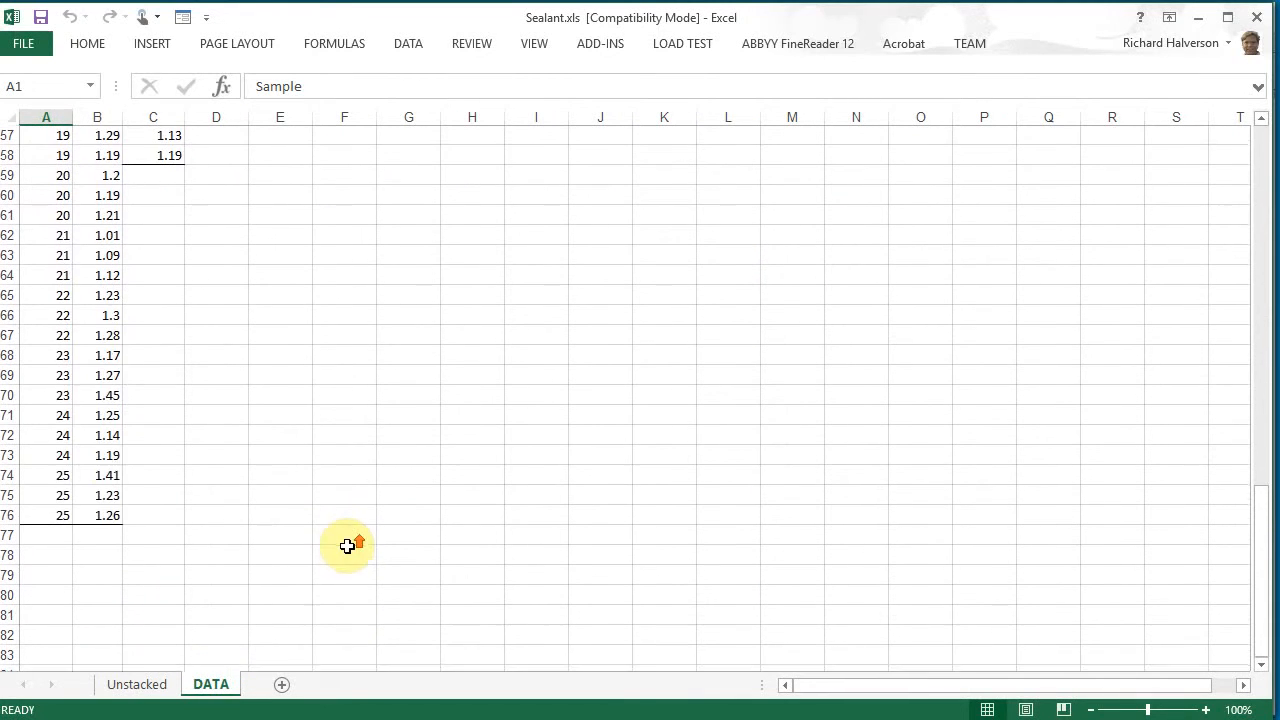
left_click(109, 356)
left_click(109, 374)
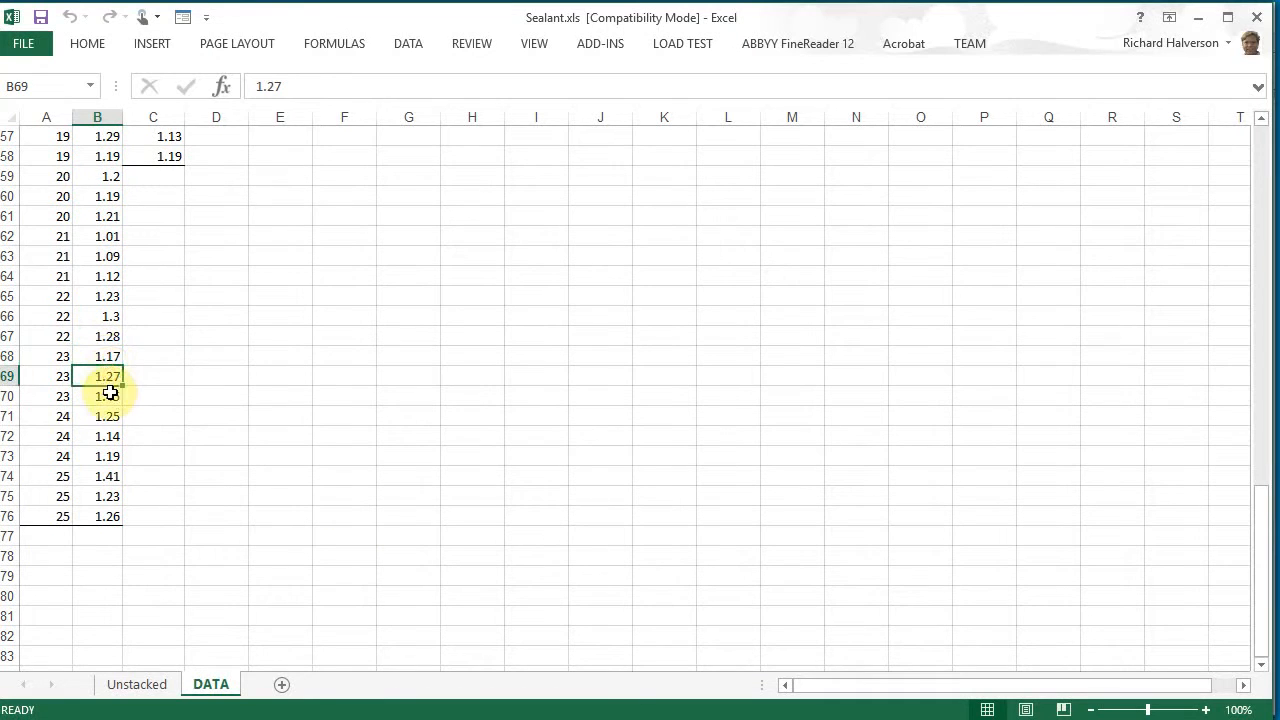
left_click(110, 396)
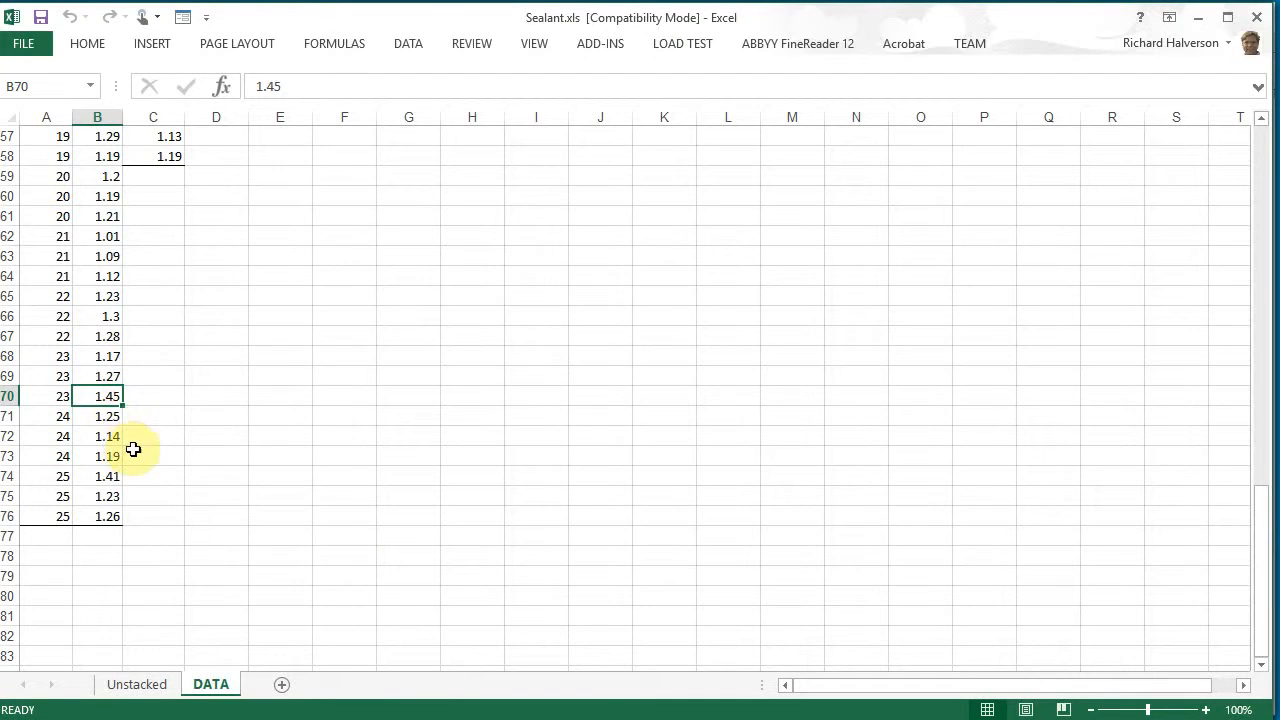
left_click_drag(49, 417, 100, 508)
Move the whole column X on the Unstacked sheet to column AB.
left_click(132, 685)
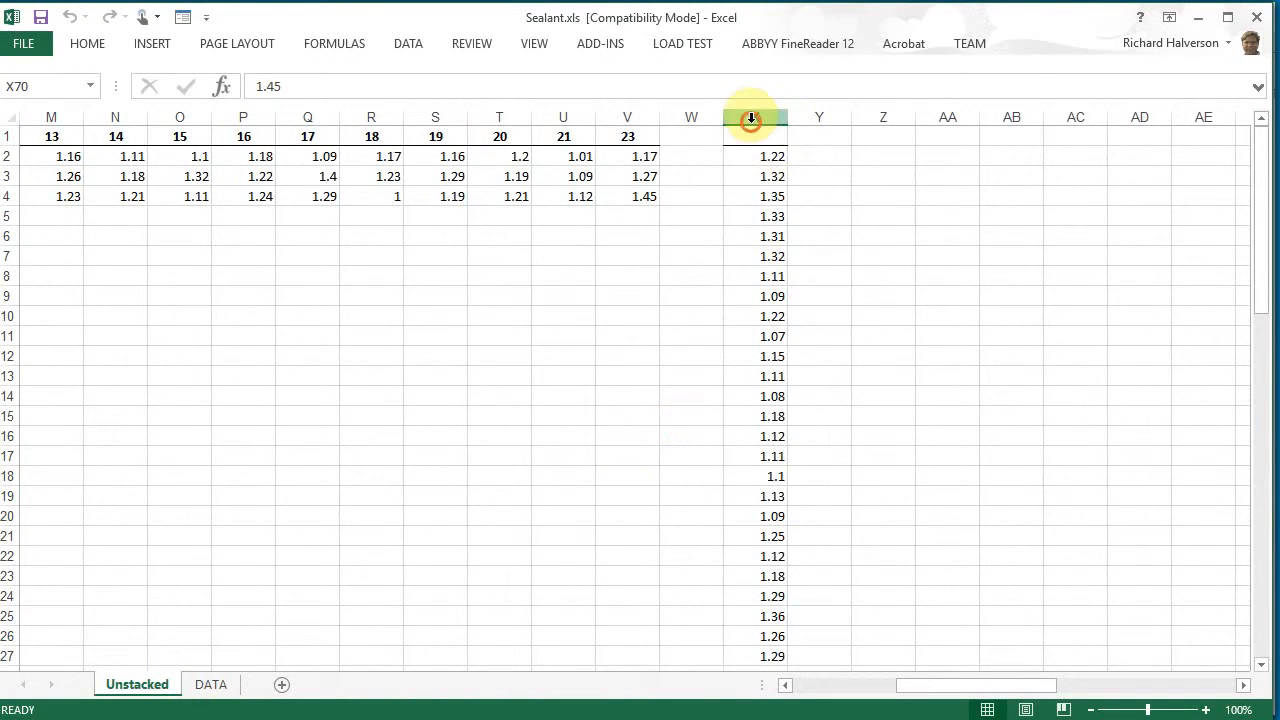
left_click(751, 119)
left_click_drag(787, 162, 1011, 160)
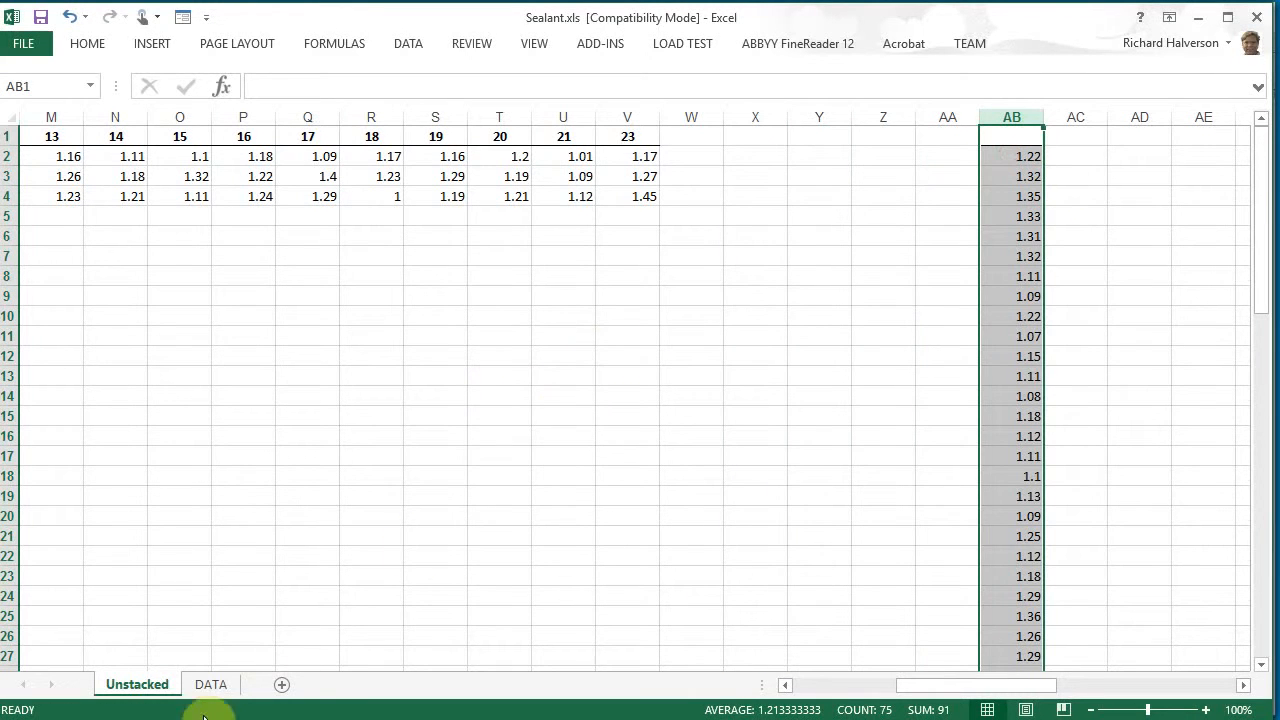
Copy the Boston values of samples 24 and 25 (B71:B76) from the DATA sheet and paste them as values at W2 on the Unstacked sheet.
left_click(205, 684)
left_click_drag(80, 416, 96, 519)
right_click(105, 471)
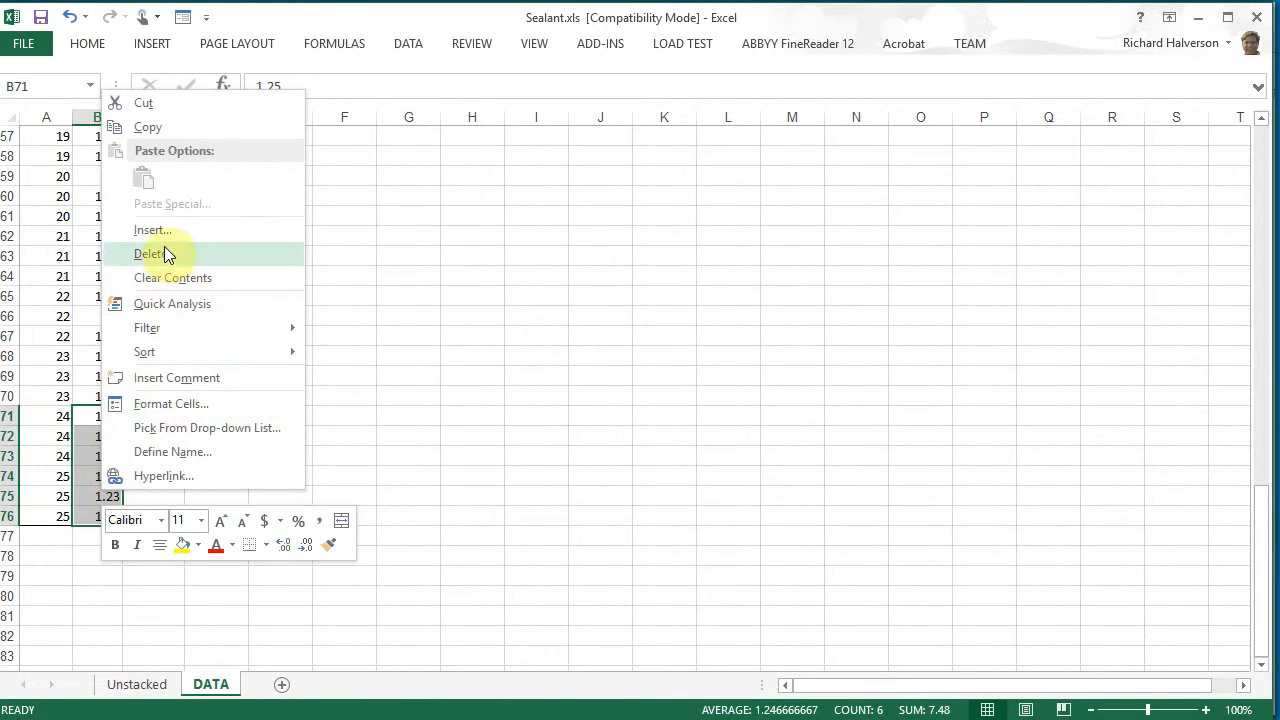
left_click(160, 128)
left_click(159, 668)
left_click(703, 159)
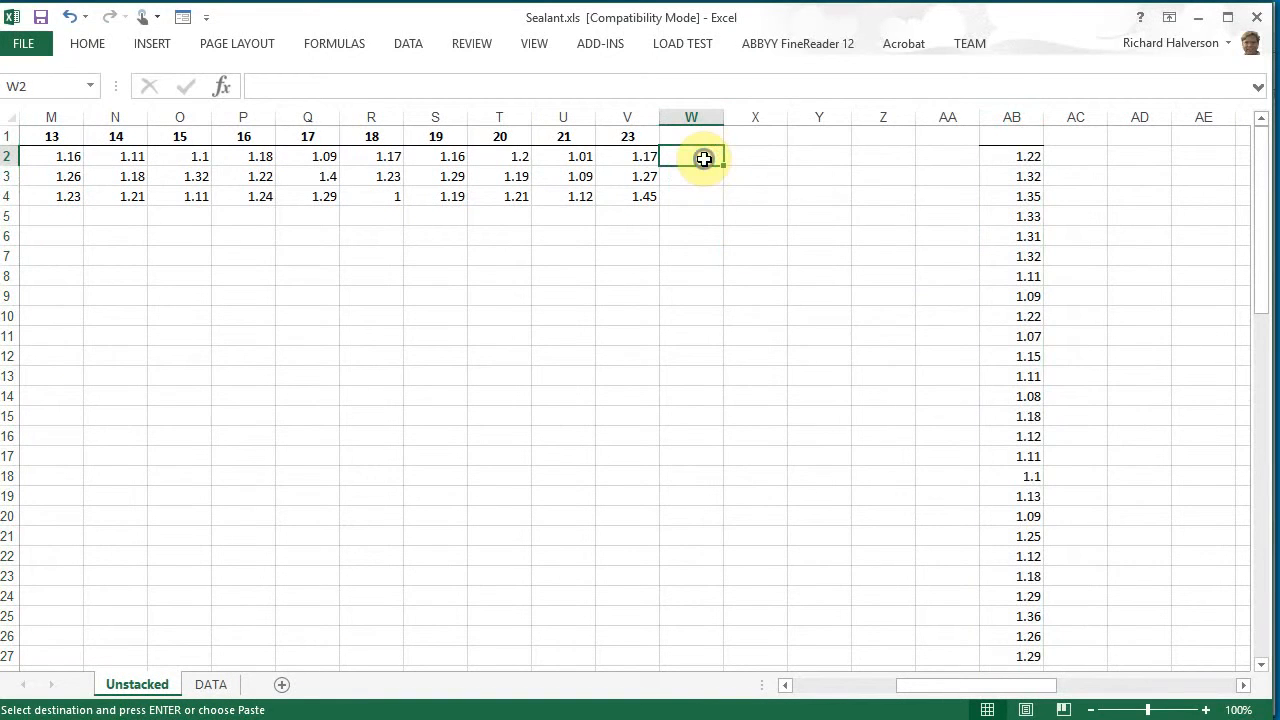
right_click(703, 159)
mouse_move(748, 272)
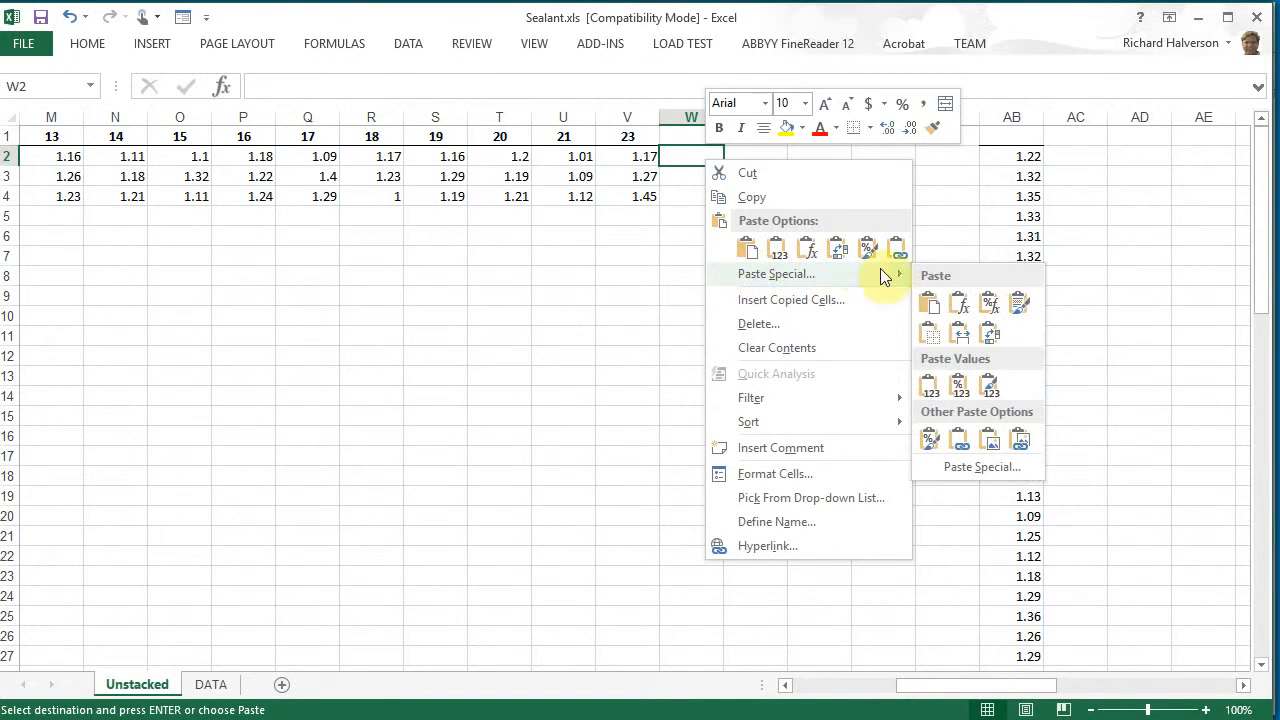
left_click(930, 388)
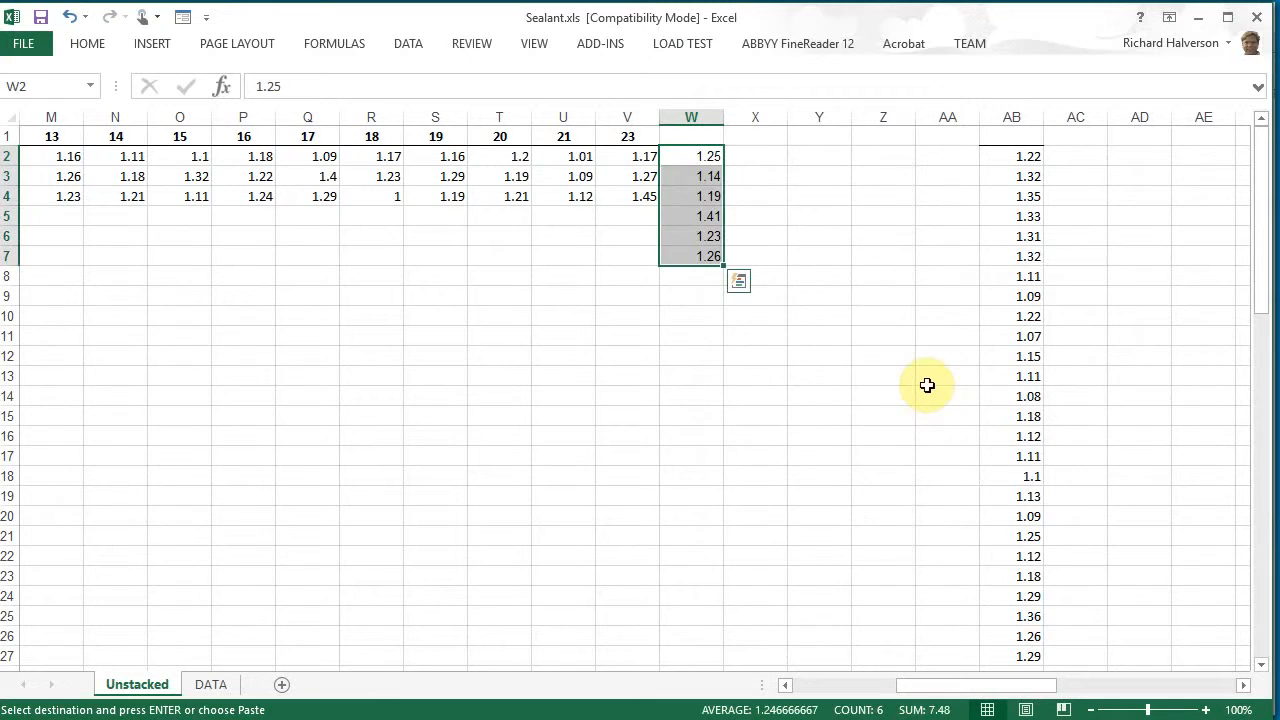
Move the last three pasted values (W5:W7) to X2:X4 and head columns W and X with 24 and 25.
left_click(757, 240)
left_click_drag(701, 218, 765, 175)
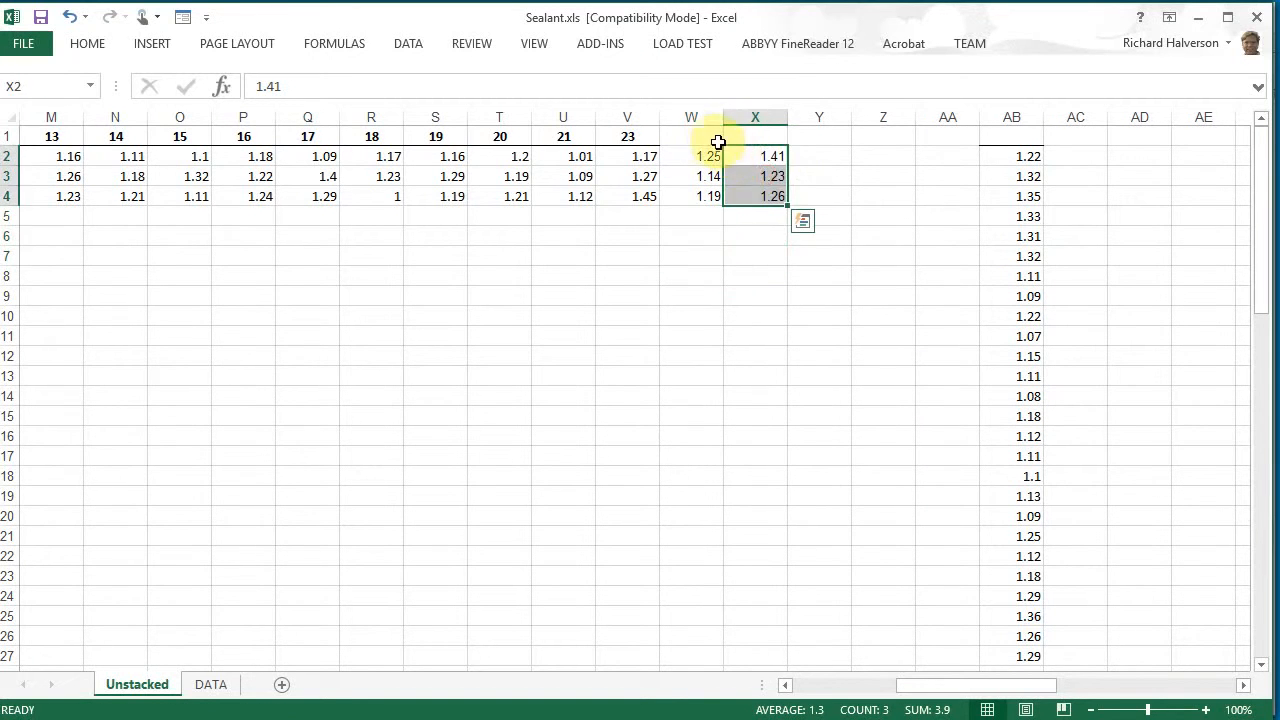
left_click(706, 135)
type("24")
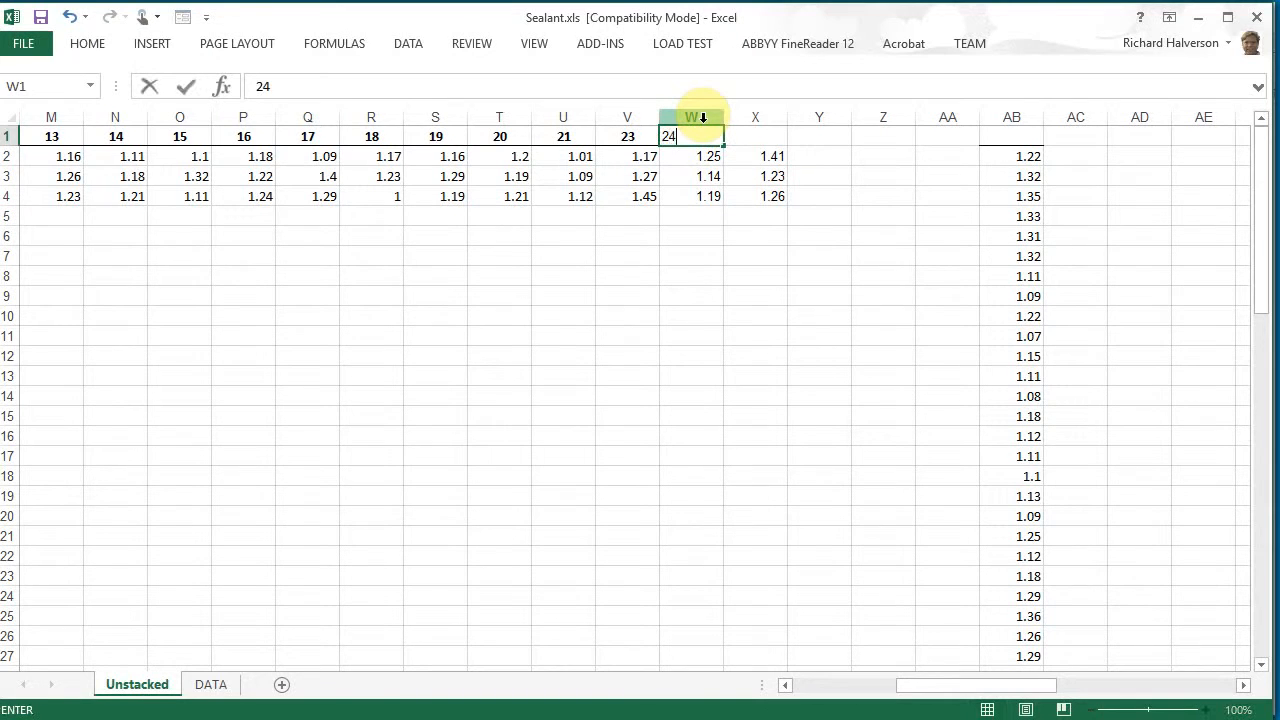
key("Tab")
type("25")
key("Return")
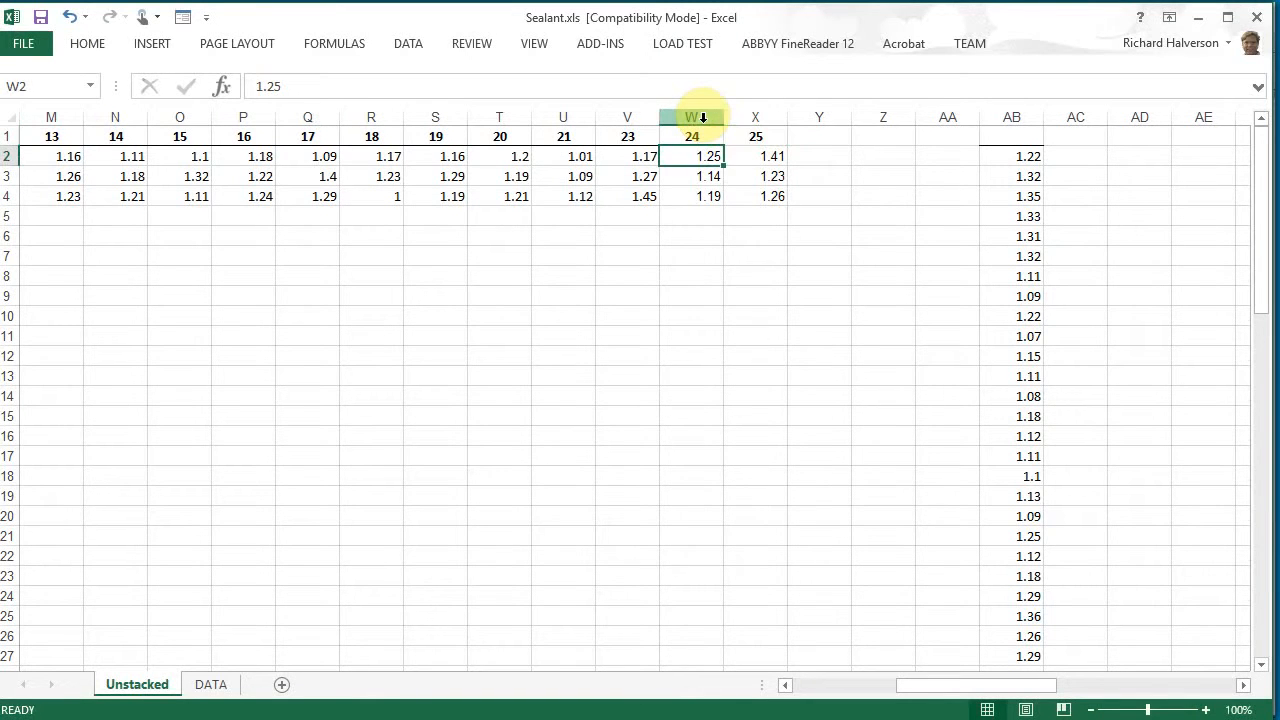
scroll(756, 276, "down", 1)
scroll(756, 276, "up", 1)
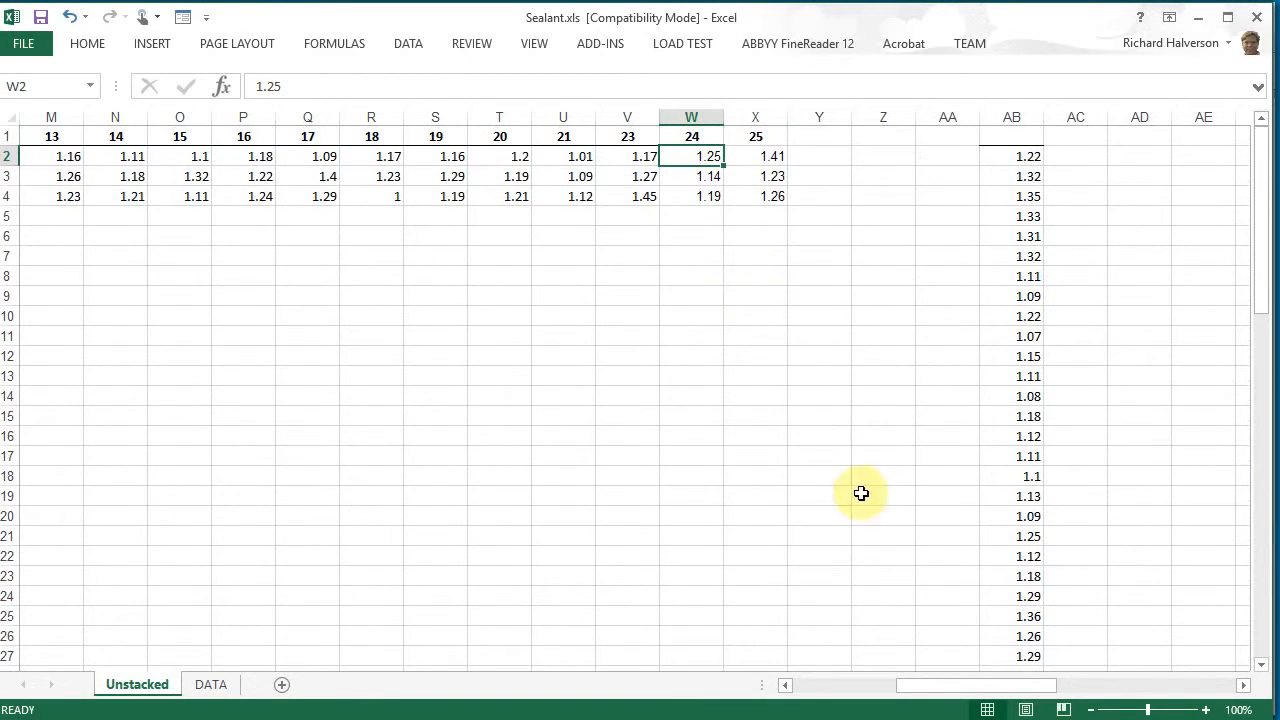
left_click_drag(946, 686, 784, 684)
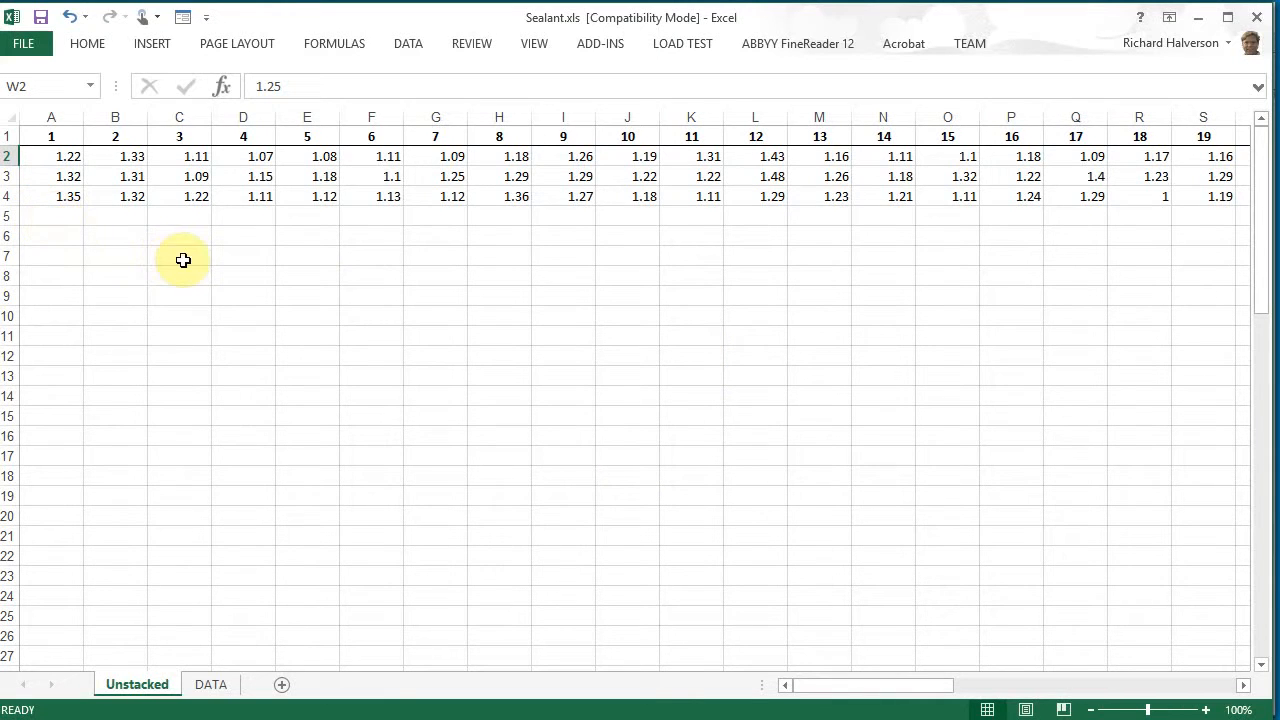
left_click(59, 218)
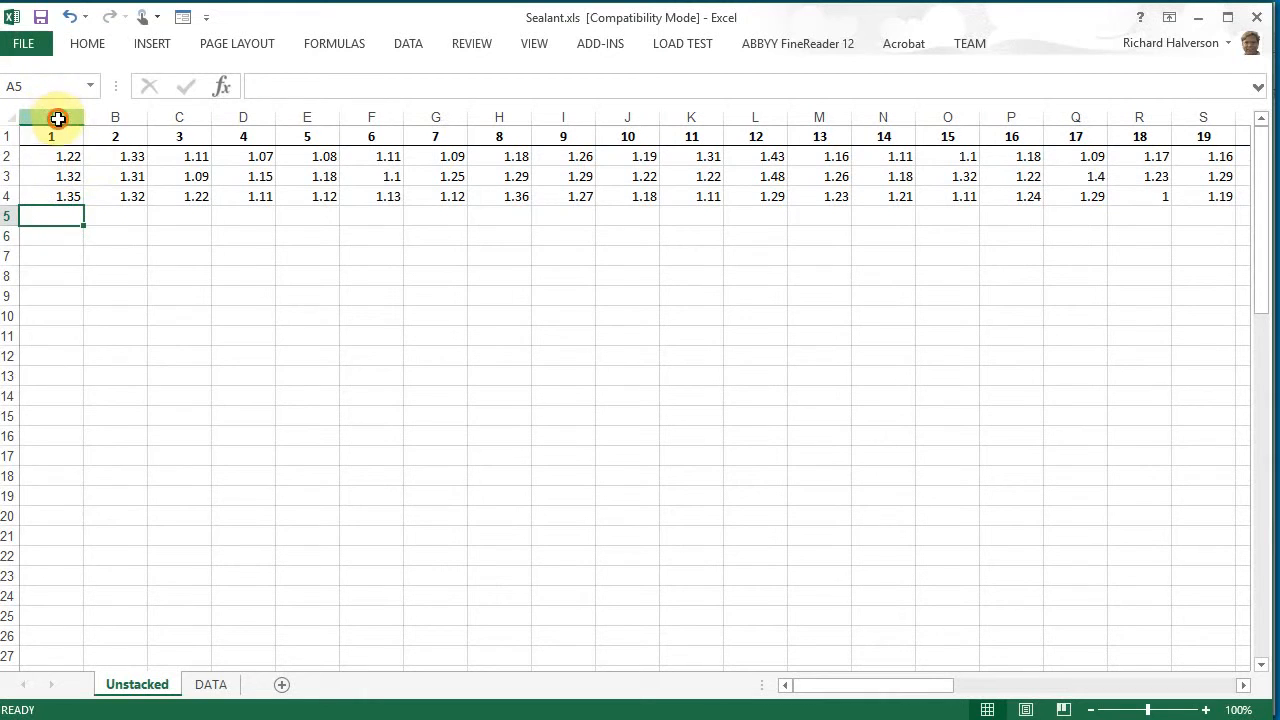
left_click(57, 116)
right_click(57, 116)
left_click(318, 236)
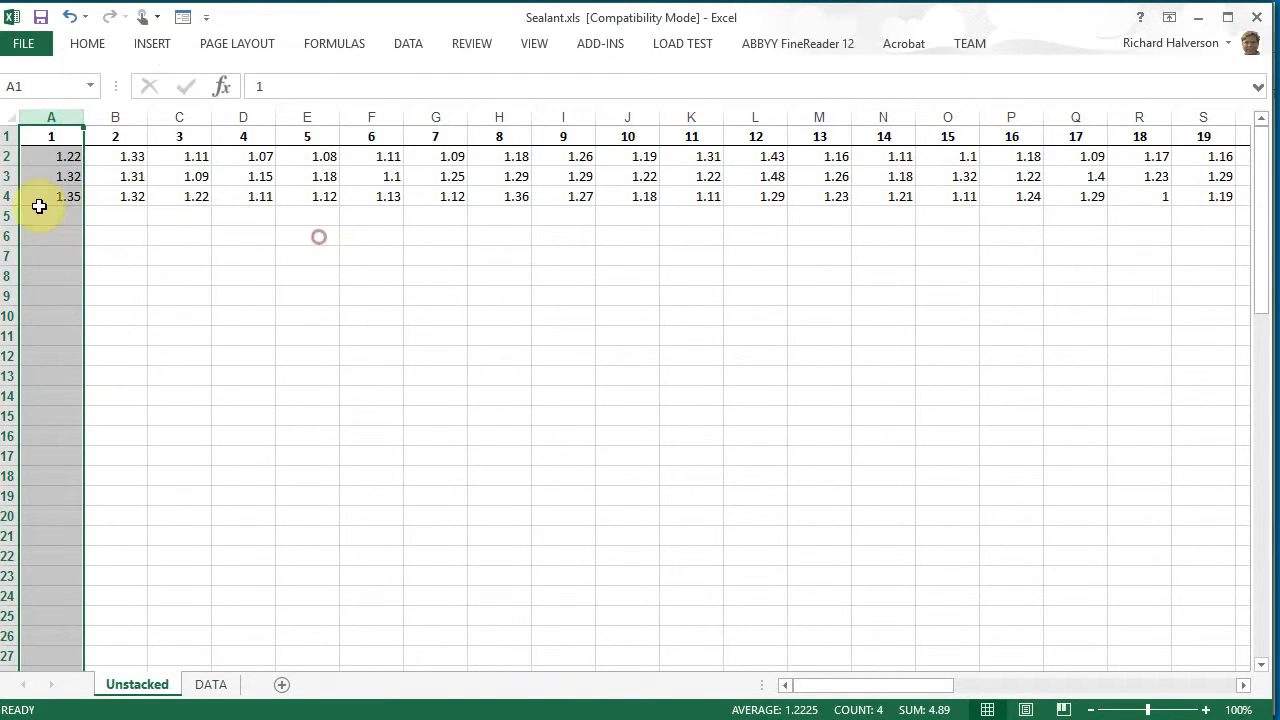
Enter the range formula =MAX(A2:A5)-MIN(A2:A4) for sample 1 in cell A5.
left_click(58, 212)
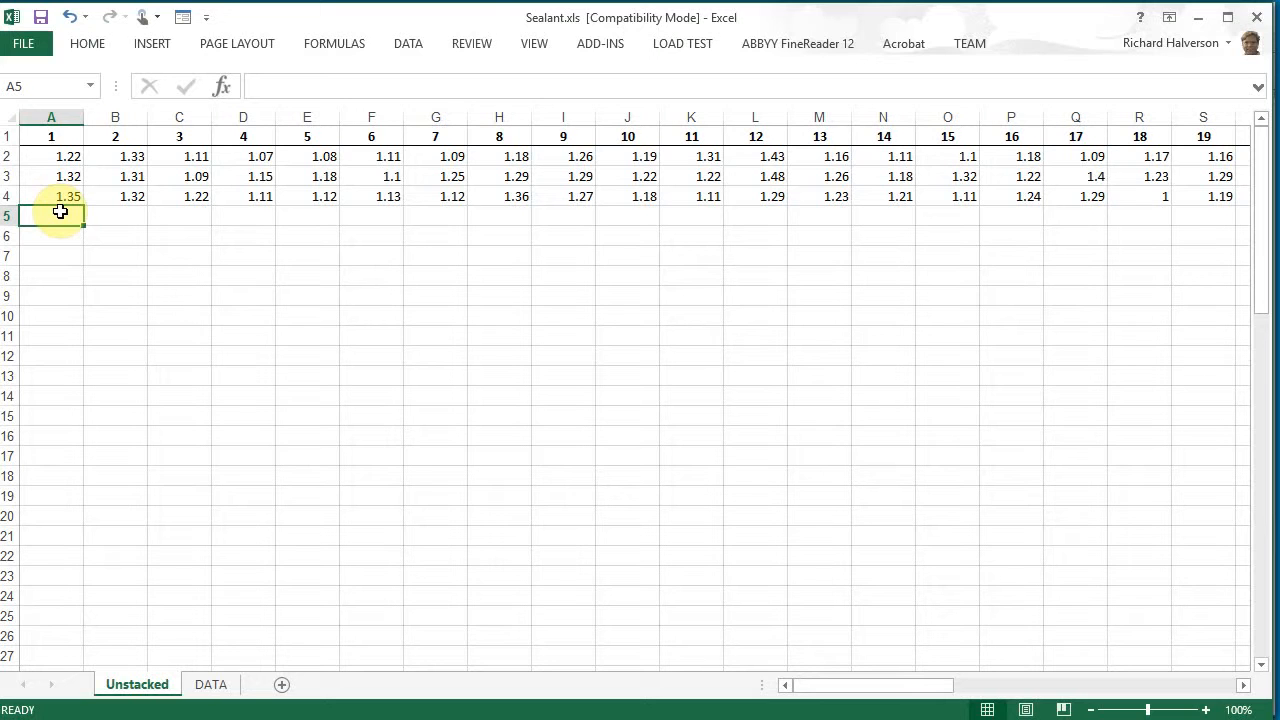
type("=Max")
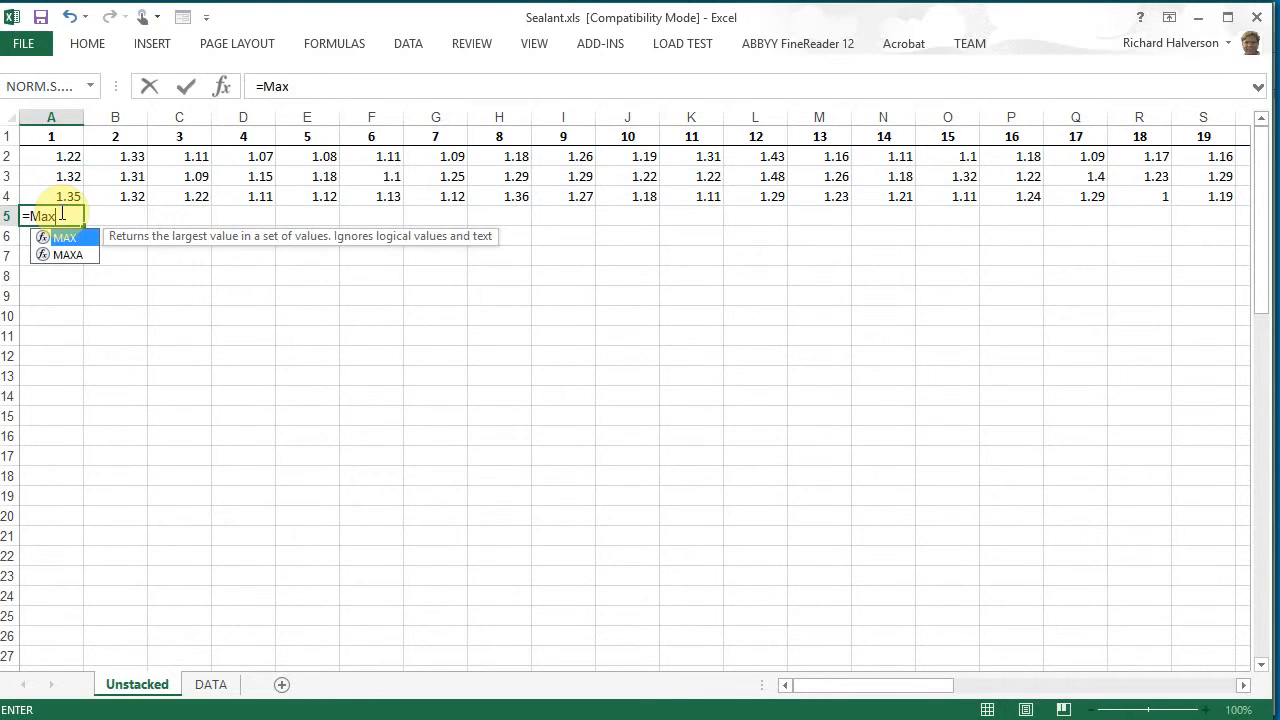
type("(")
left_click(55, 160)
left_click_drag(55, 160, 51, 208)
type(")-min")
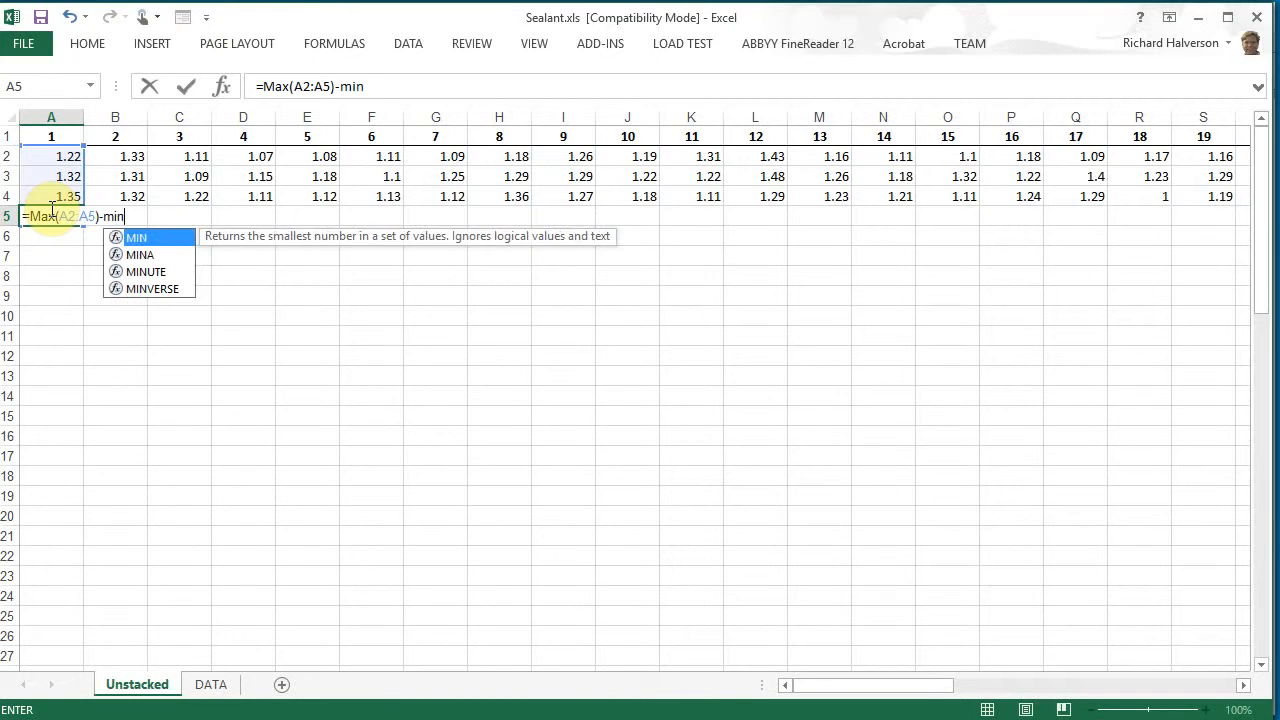
type("(")
left_click_drag(58, 157, 65, 196)
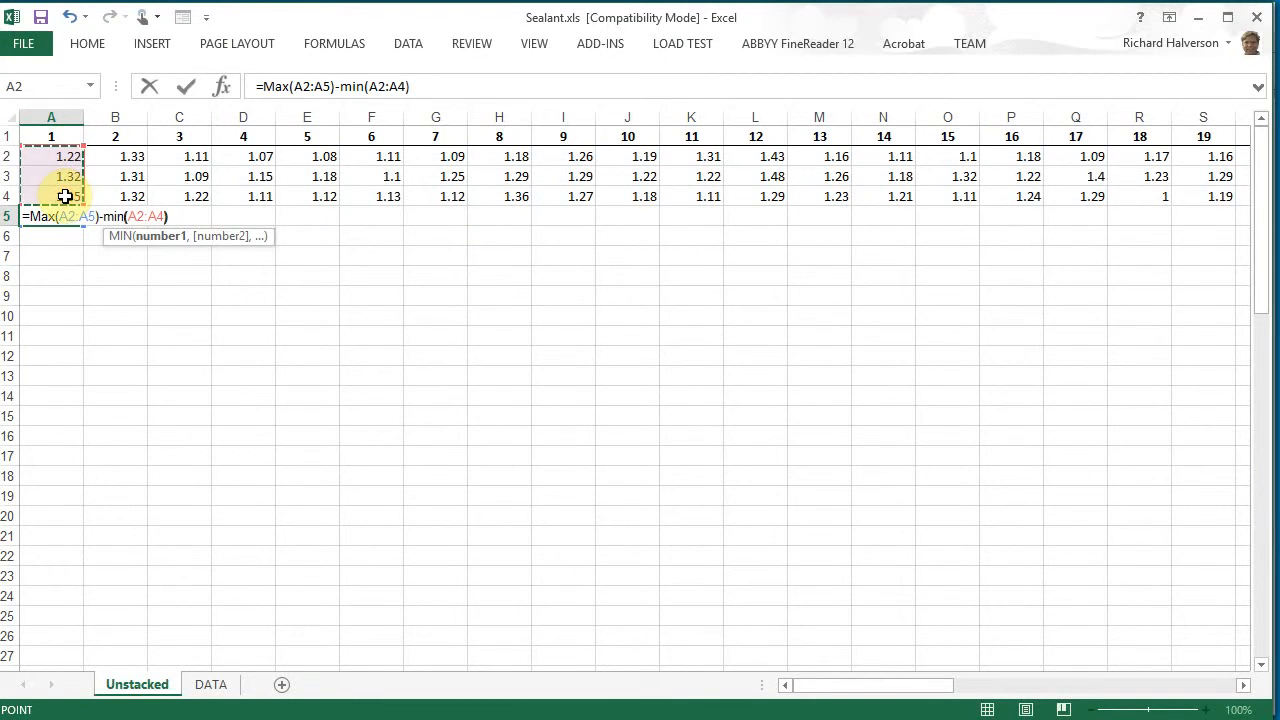
key("Return")
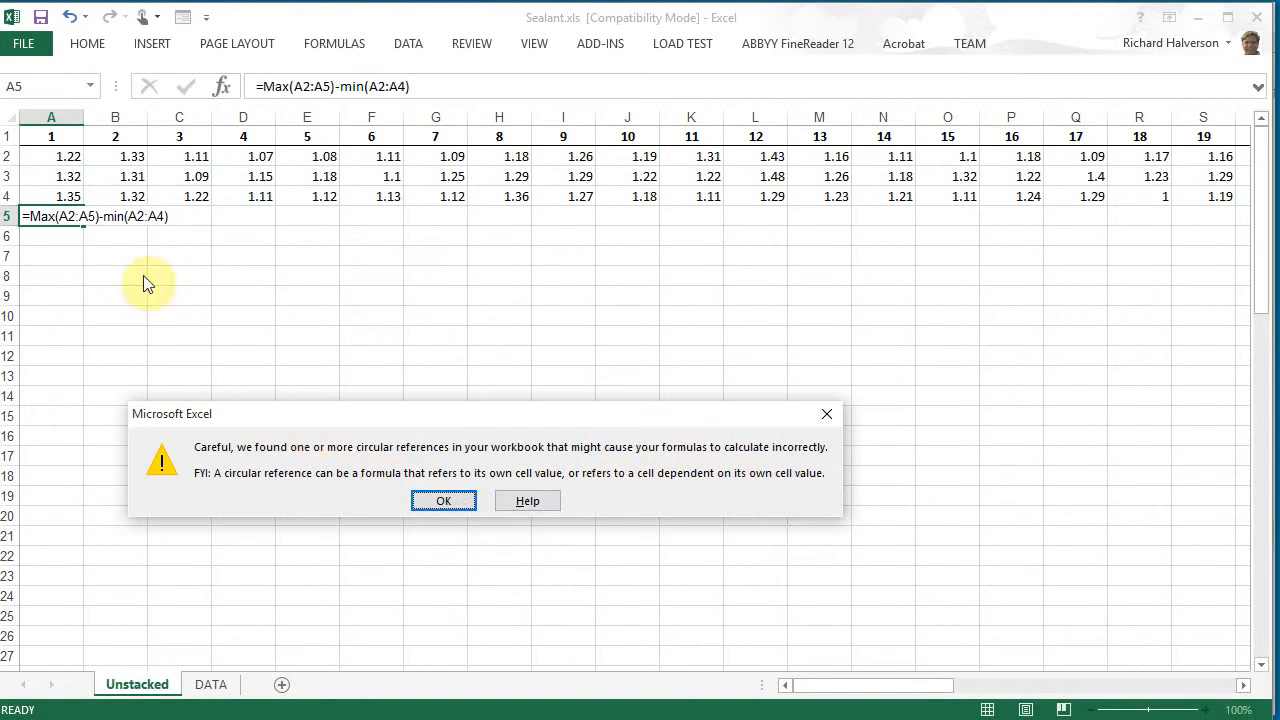
left_click(470, 508)
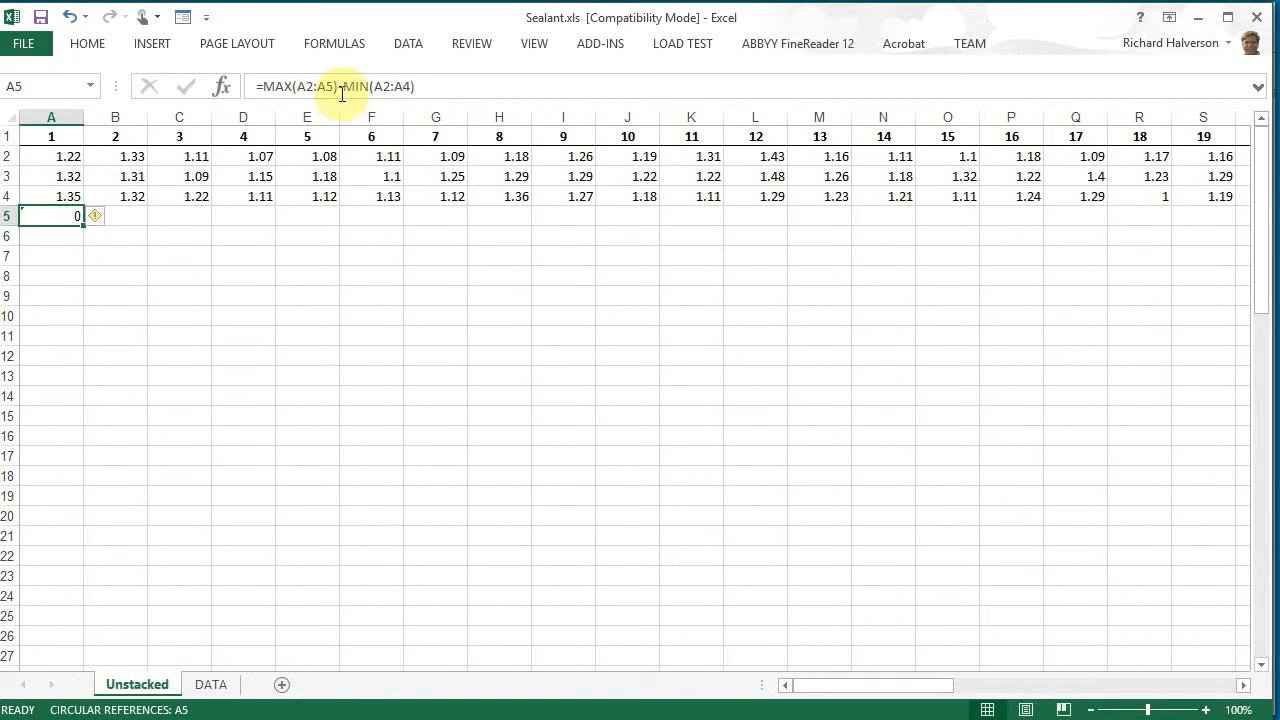
Correct the MAX reference in the A5 formula to A2:A4 and check the corrected formula.
left_click(327, 89)
key("BackSpace")
type("4")
key("Return")
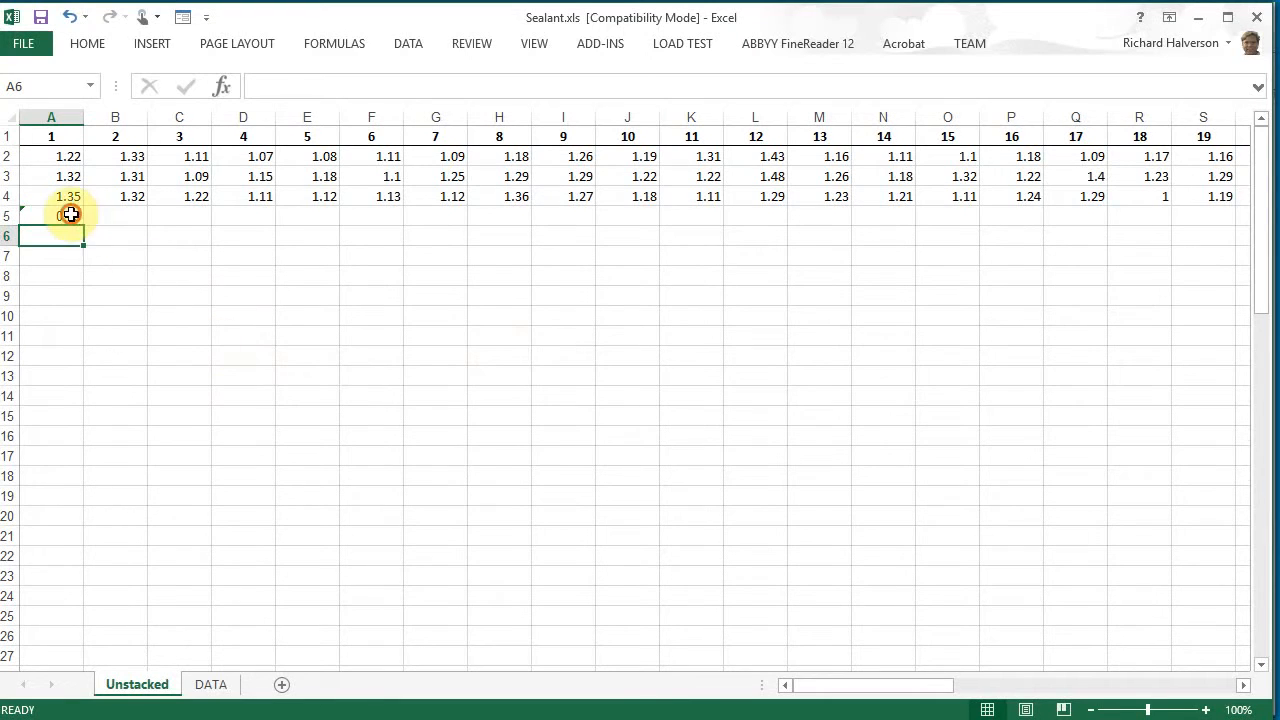
left_click(68, 214)
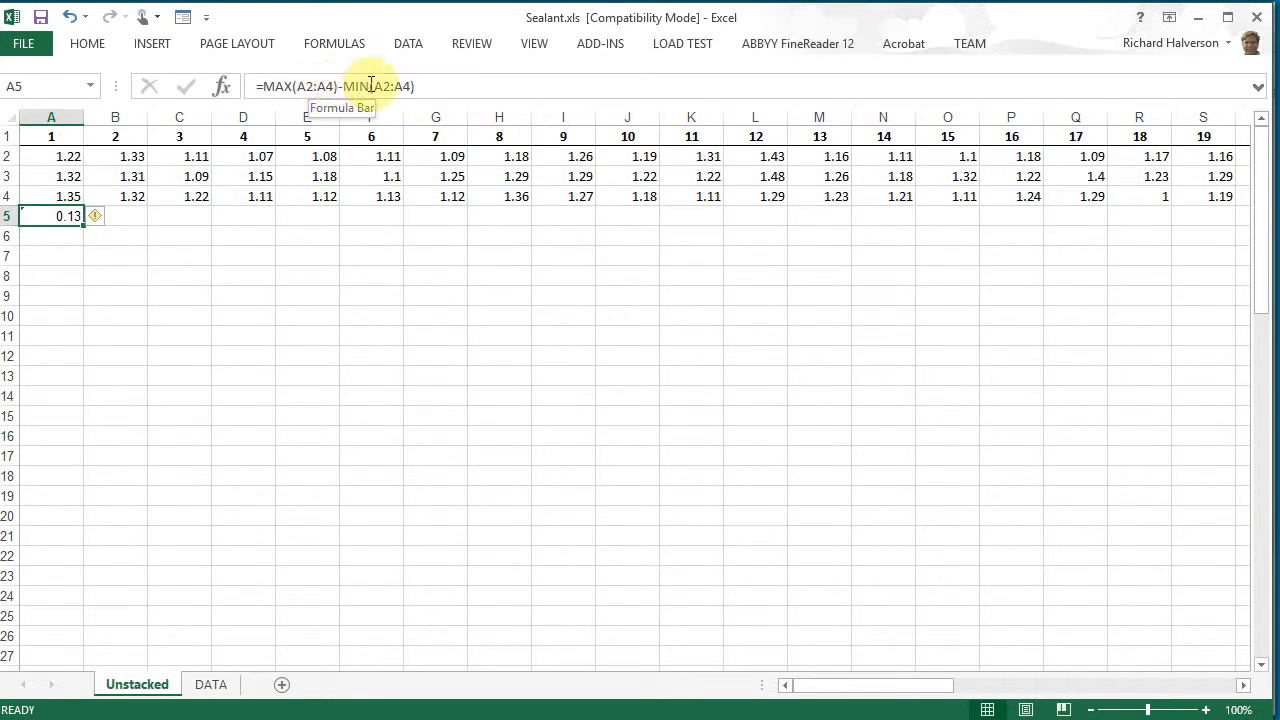
left_click(178, 240)
left_click(73, 216)
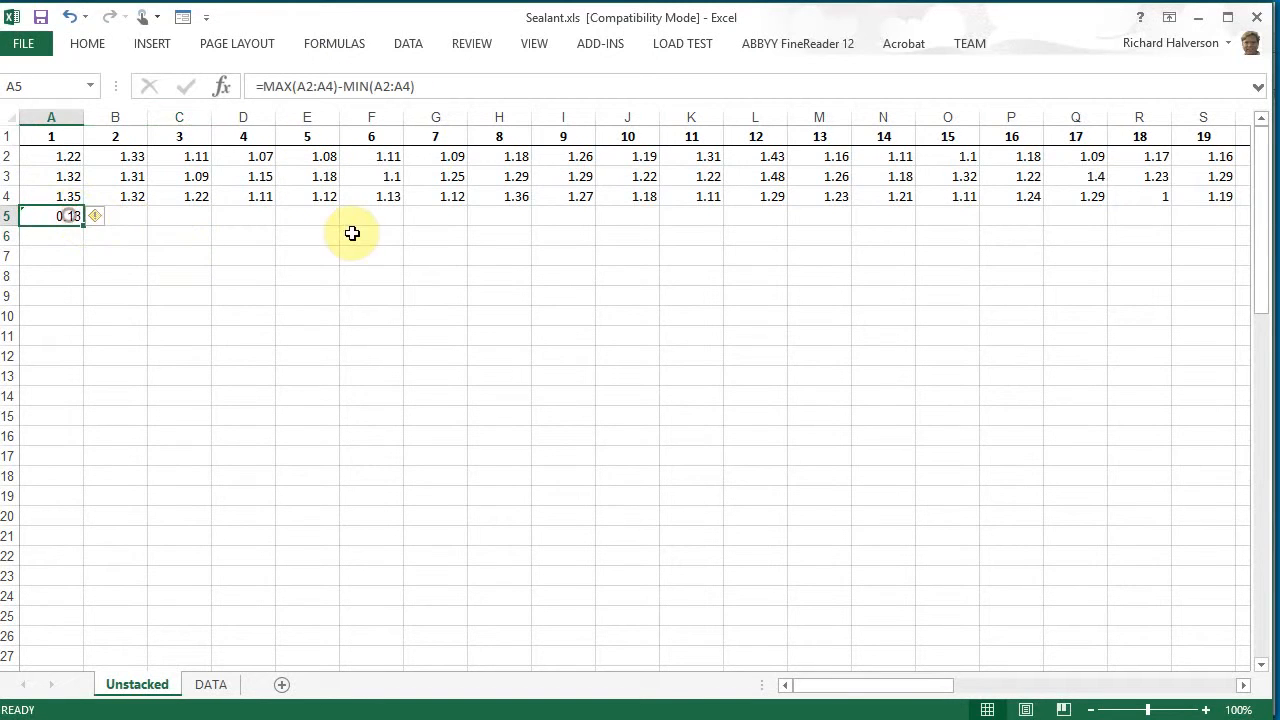
Enter the mean of sample 1 in cell A6 as =AVERAGE(A2:A4).
left_click(60, 238)
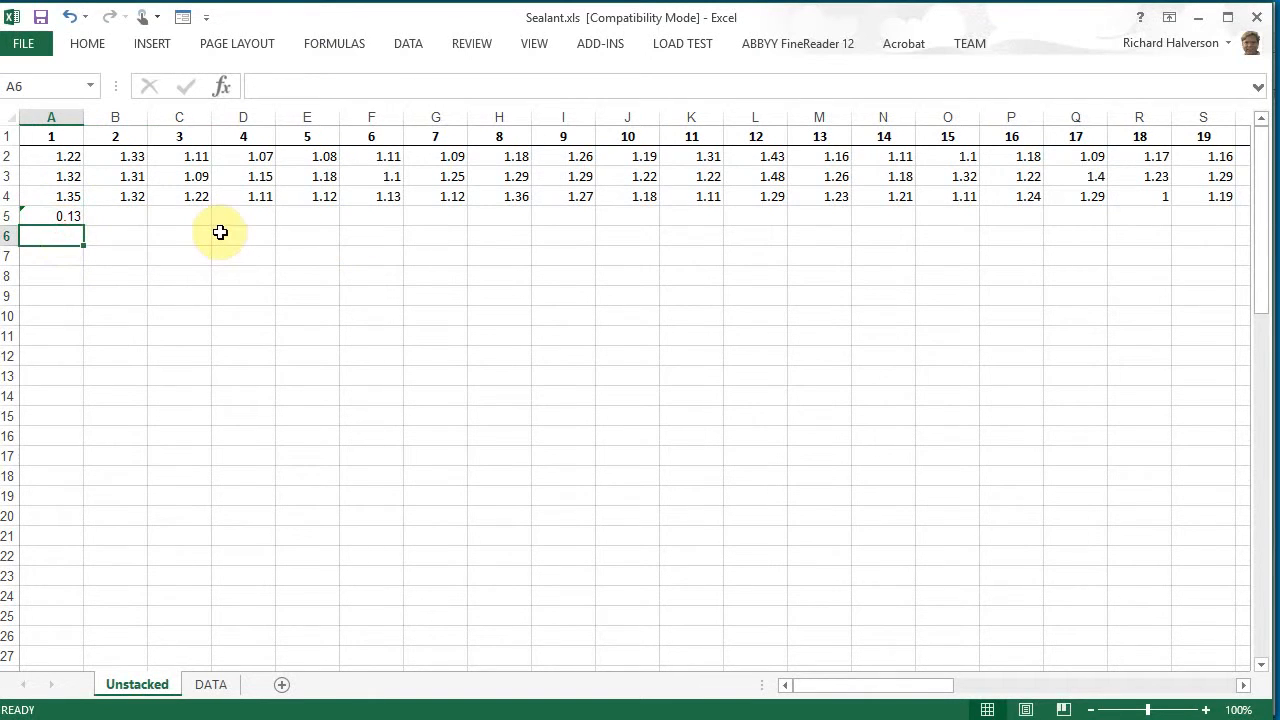
type("=average(")
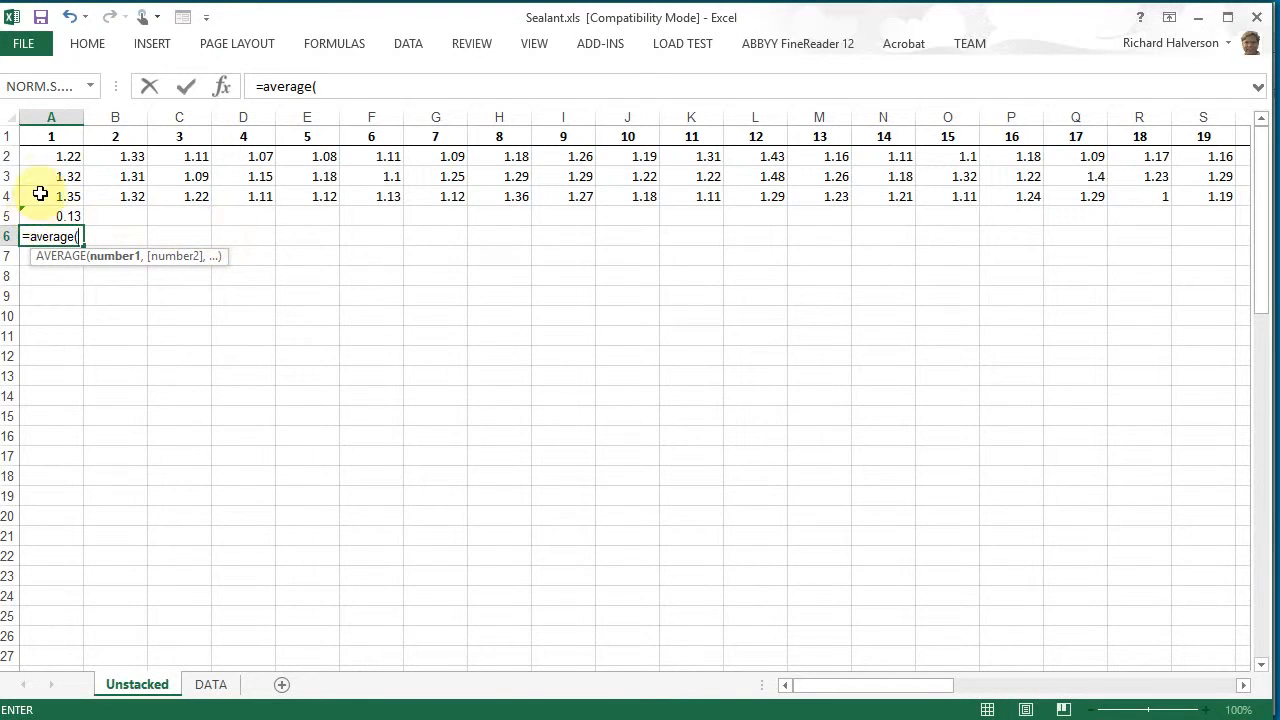
left_click_drag(57, 160, 49, 189)
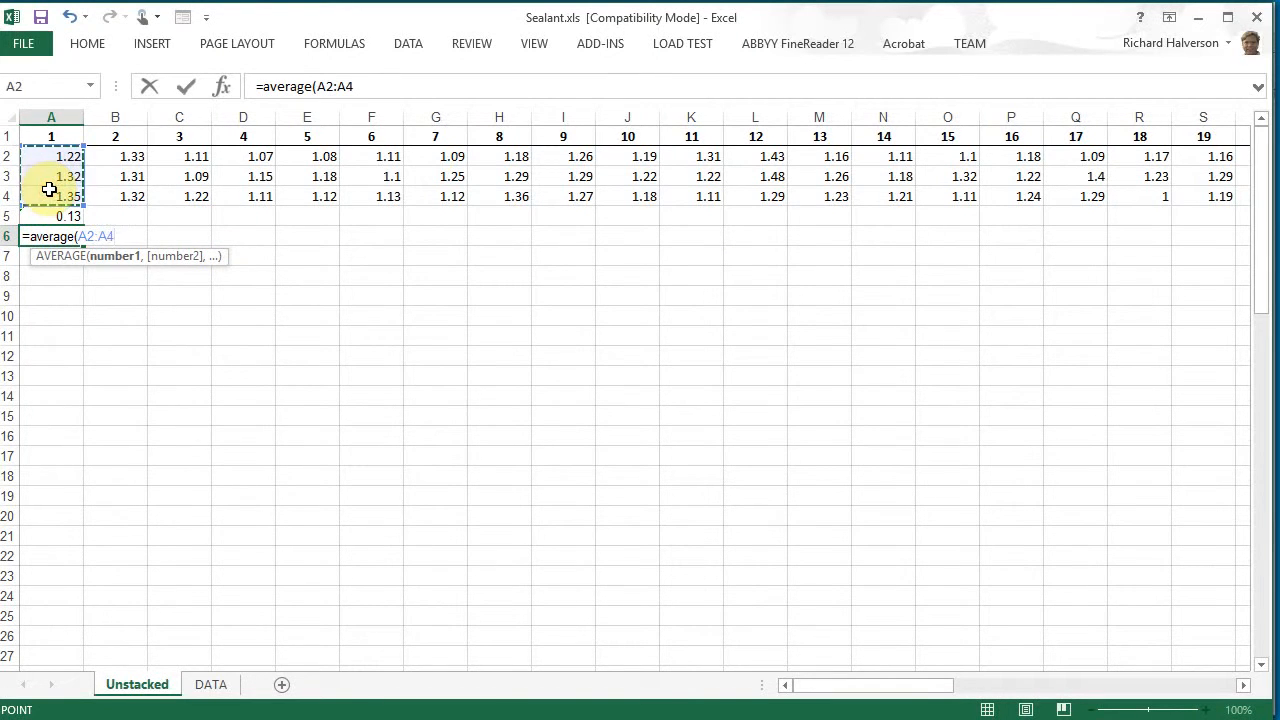
key("Return")
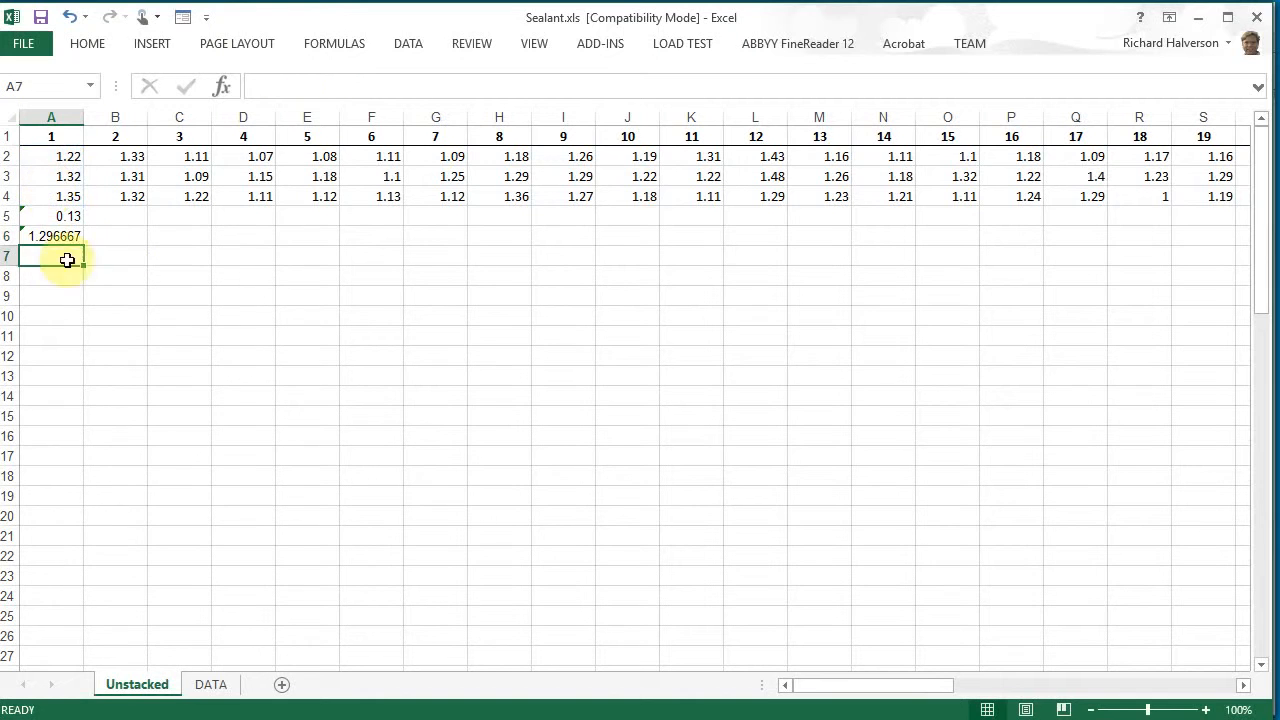
Fill the range and mean formulas from A5:A6 across all samples through column X.
left_click(63, 232)
left_click(70, 216)
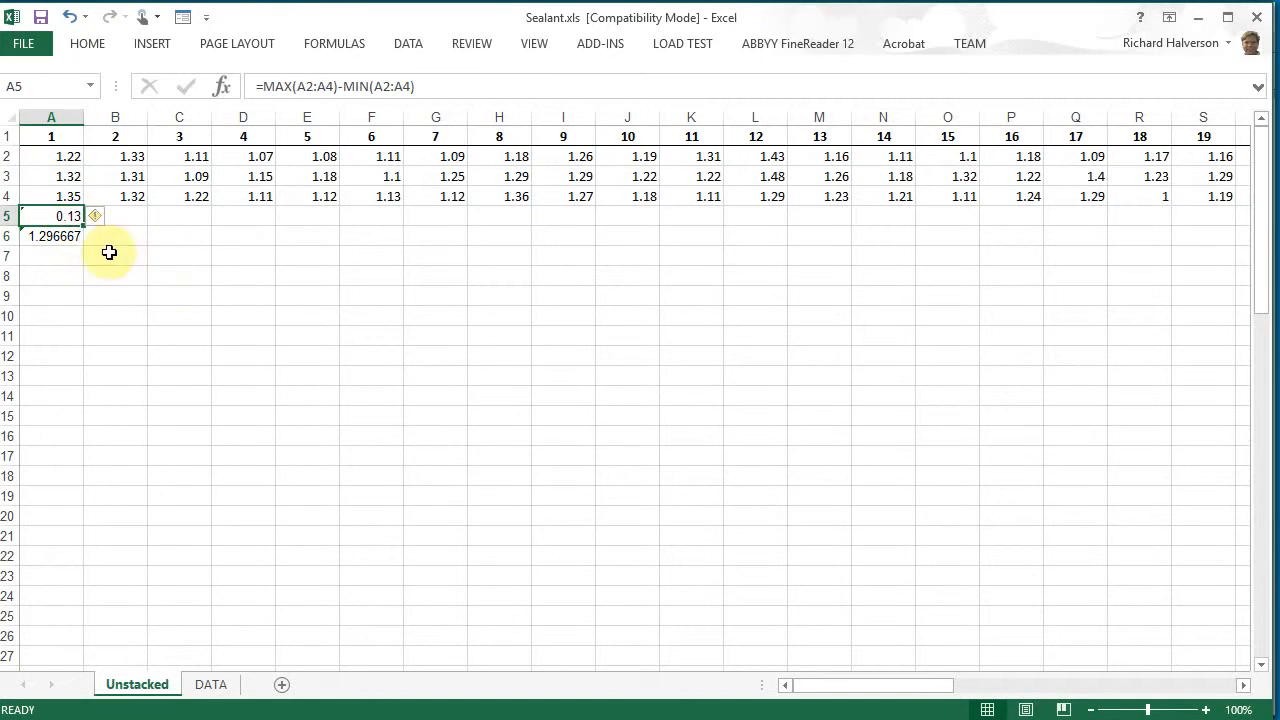
left_click_drag(63, 213, 1140, 240)
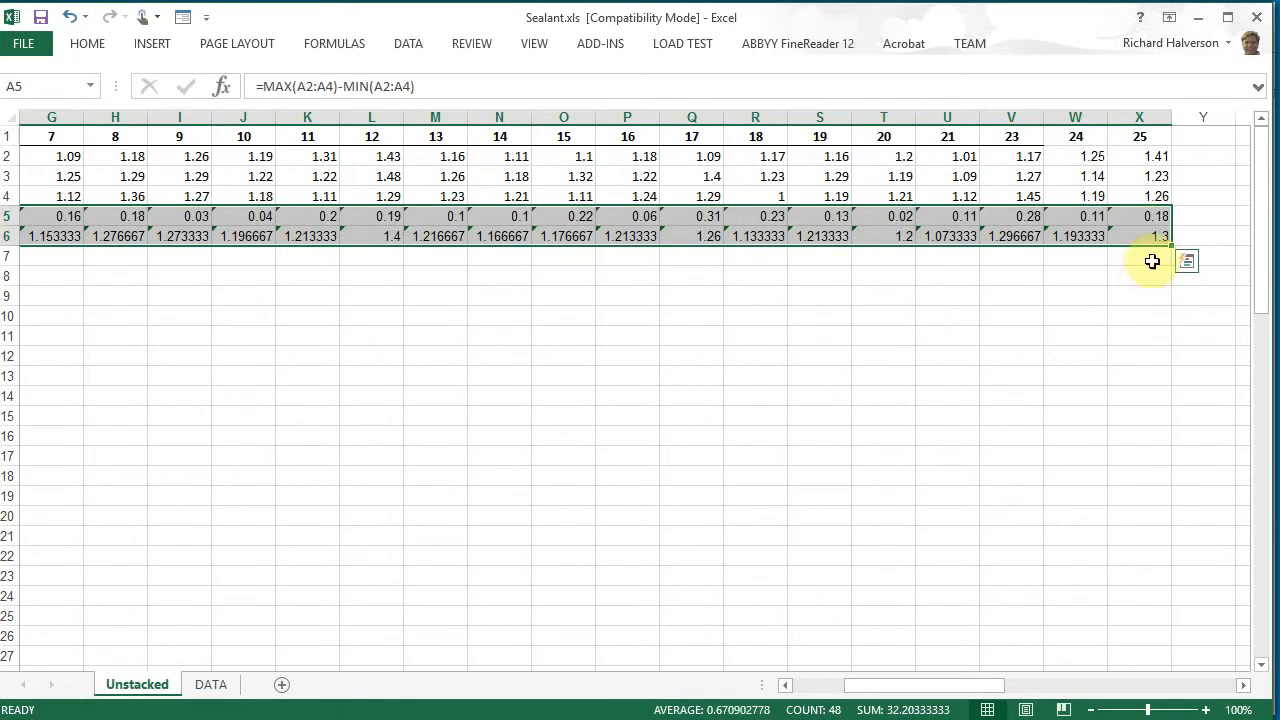
Check the filled range and mean formulas for samples 24 and 25 and look over rows 5 and 6 back to sample 1.
left_click(1139, 213)
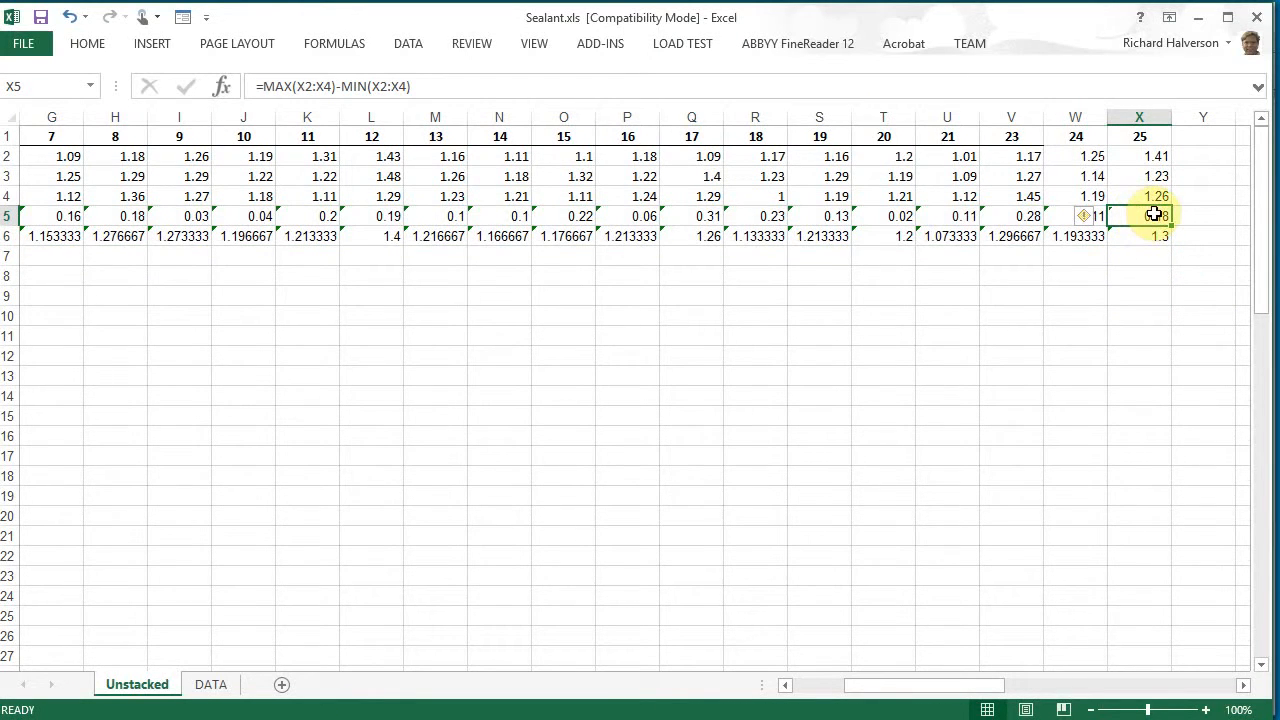
left_click(1151, 237)
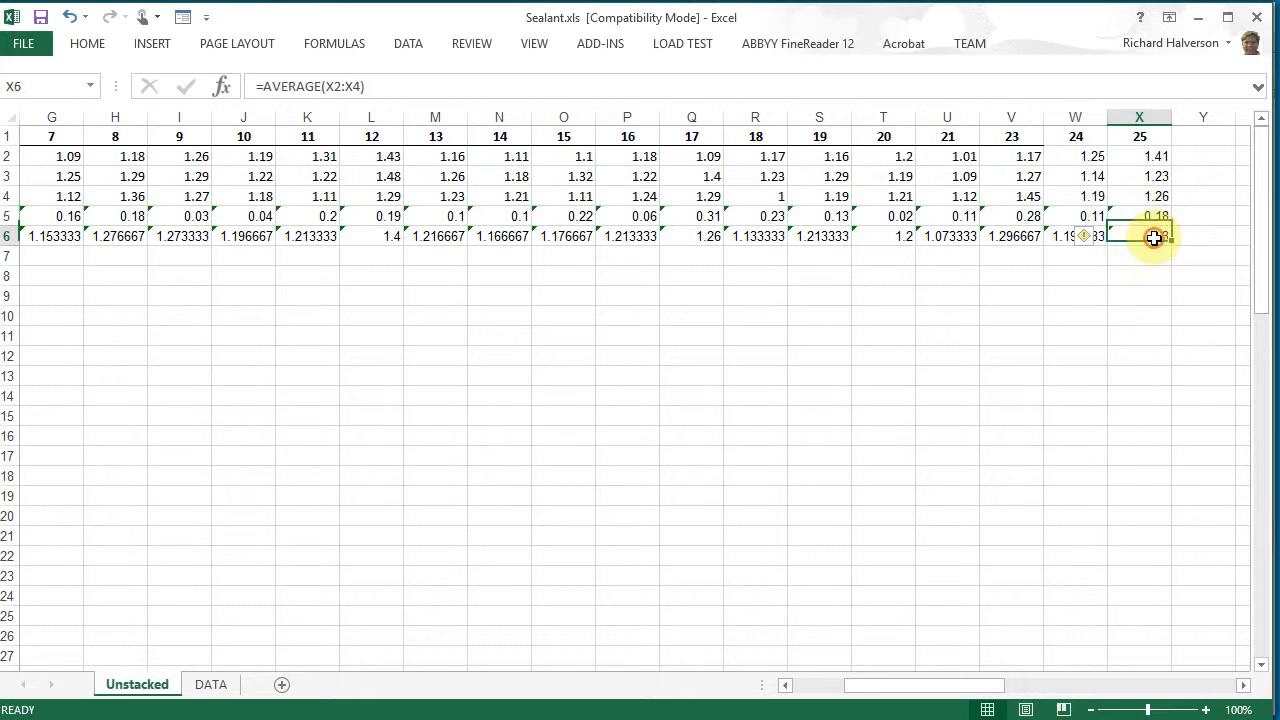
left_click(1075, 216)
left_click(1074, 237)
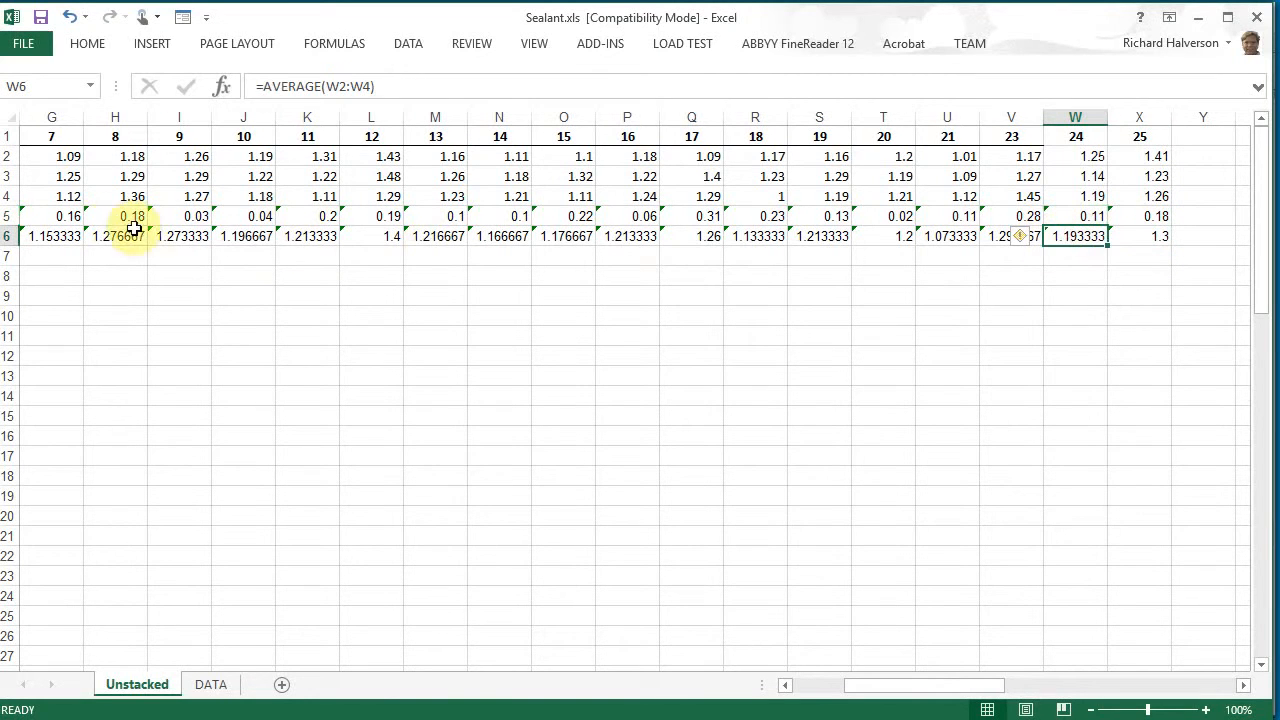
left_click(10, 216)
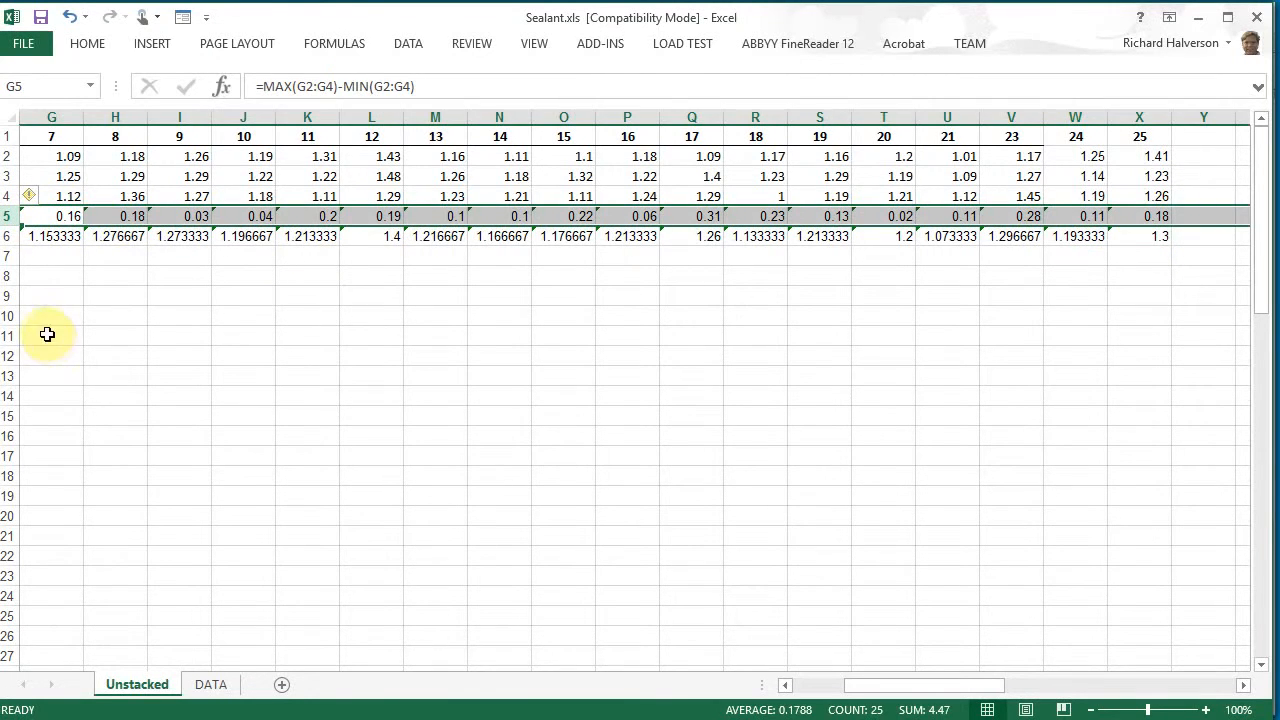
left_click(8, 236)
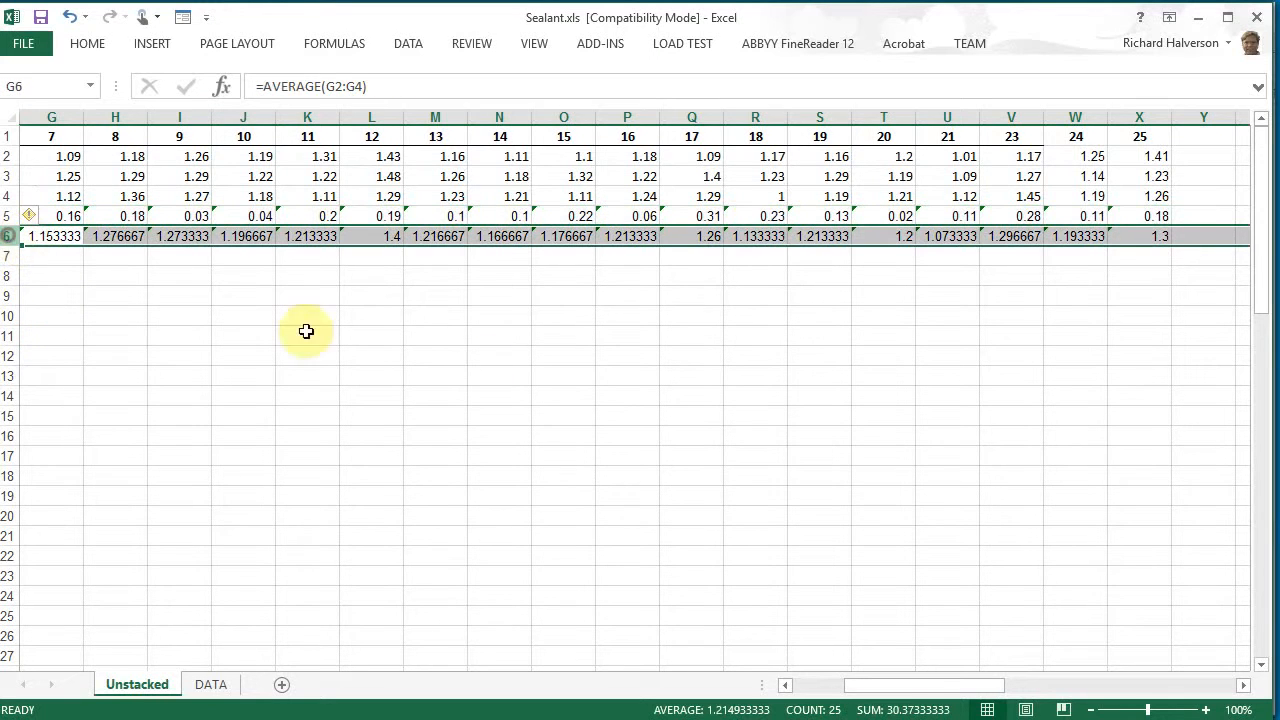
left_click_drag(929, 686, 830, 692)
left_click(282, 358)
left_click(60, 215)
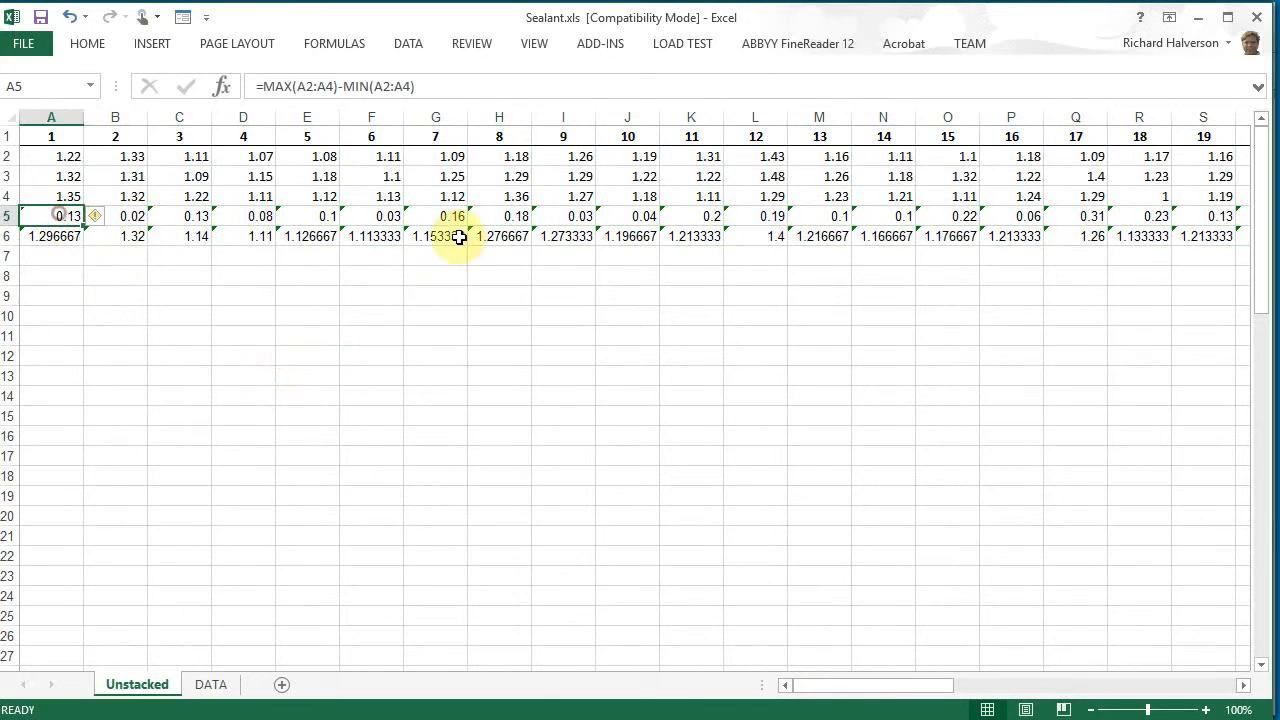
left_click_drag(197, 340, 224, 319)
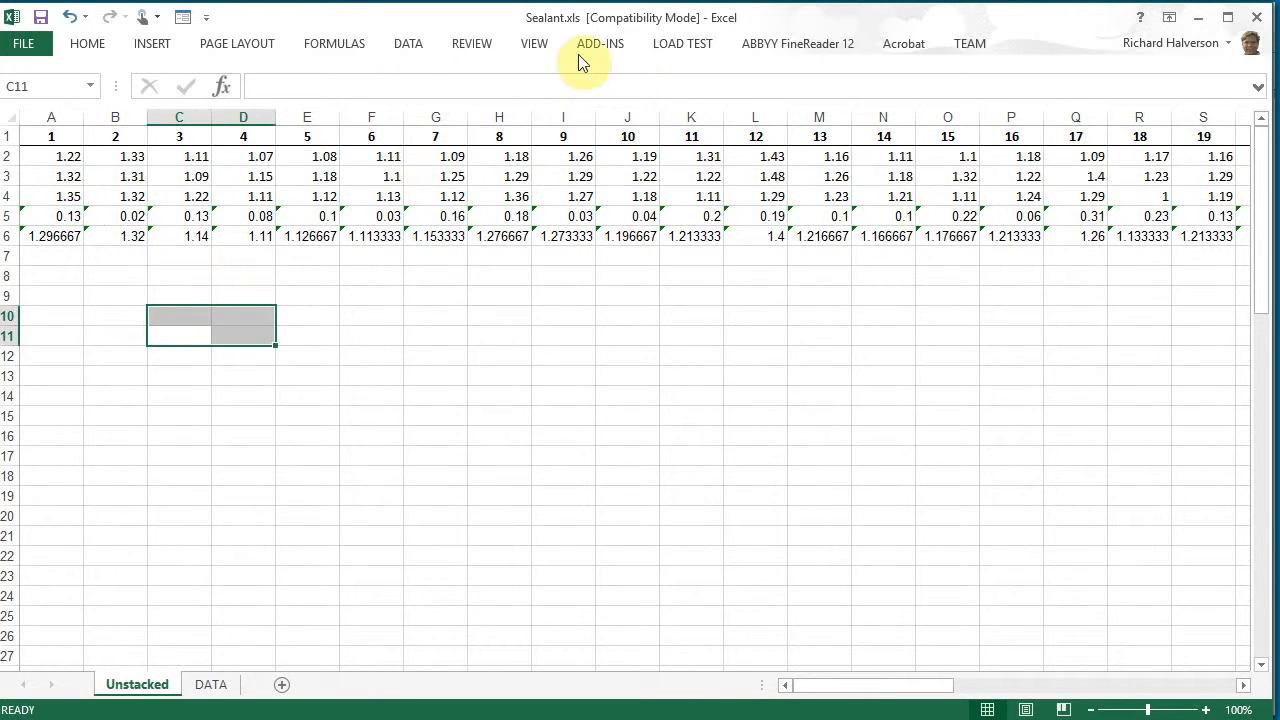
Start PHStat's R and XBar Charts procedure and set the subgroup/sample size to 3.
left_click(534, 358)
left_click(601, 42)
left_click(43, 70)
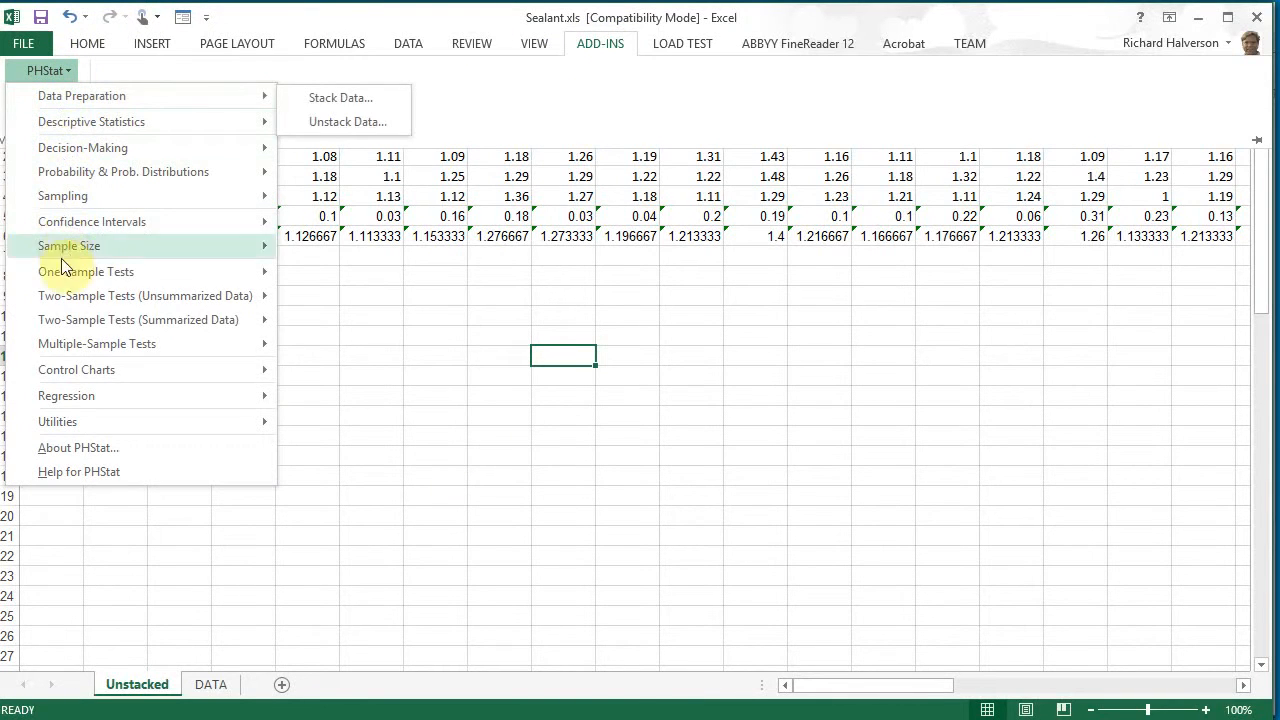
mouse_move(71, 371)
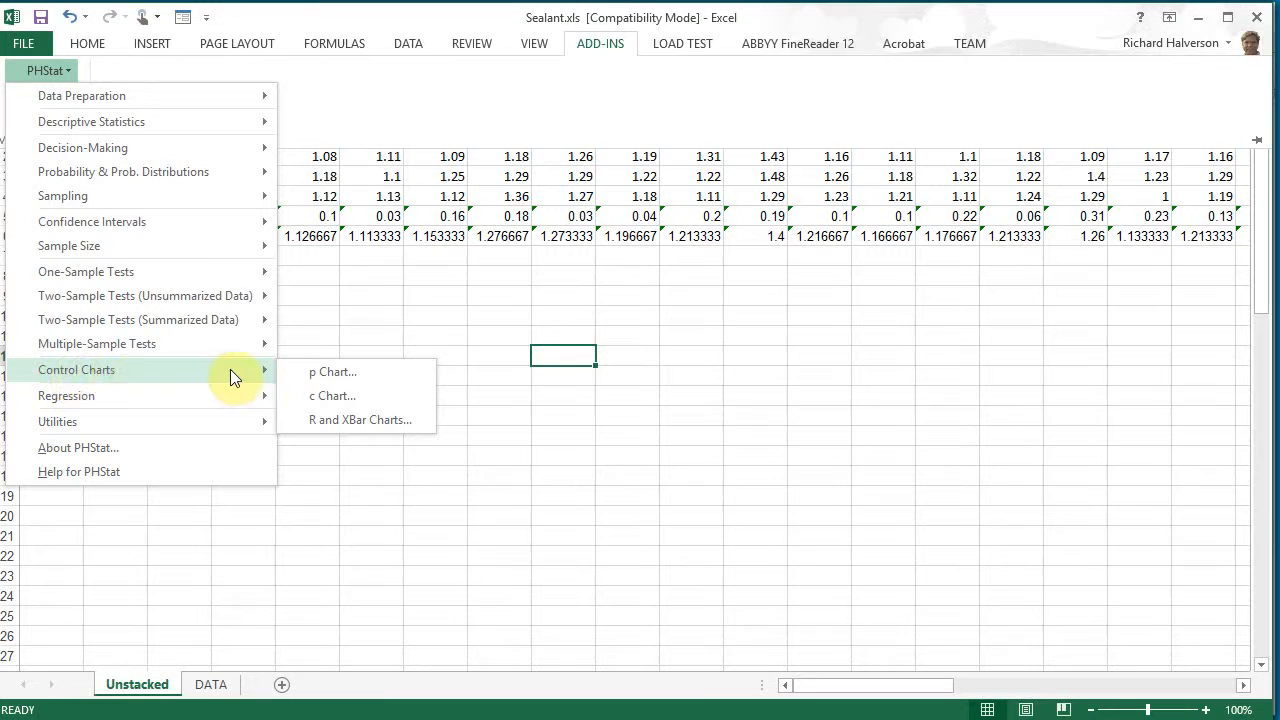
left_click(359, 420)
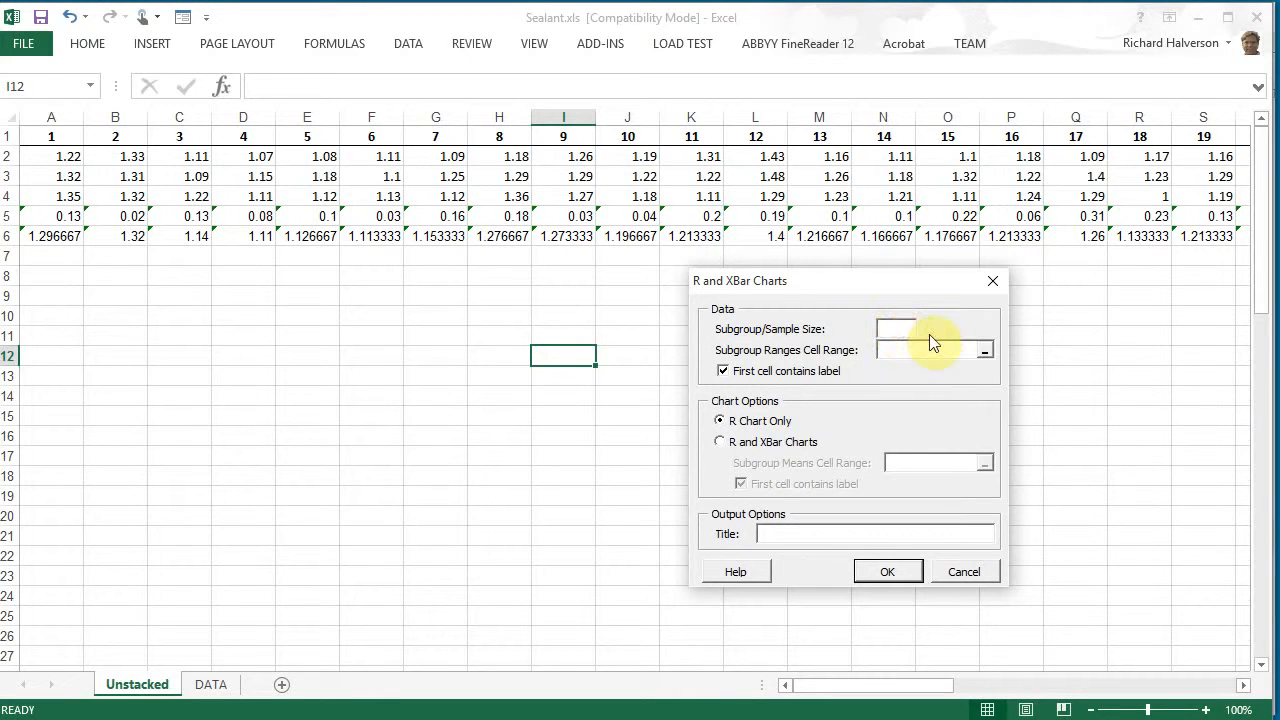
type("2")
key("BackSpace")
type("3")
Choose both R and XBar charts and set the subgroup ranges to A5:X5 on the Unstacked sheet, without a first-cell label.
left_click(723, 371)
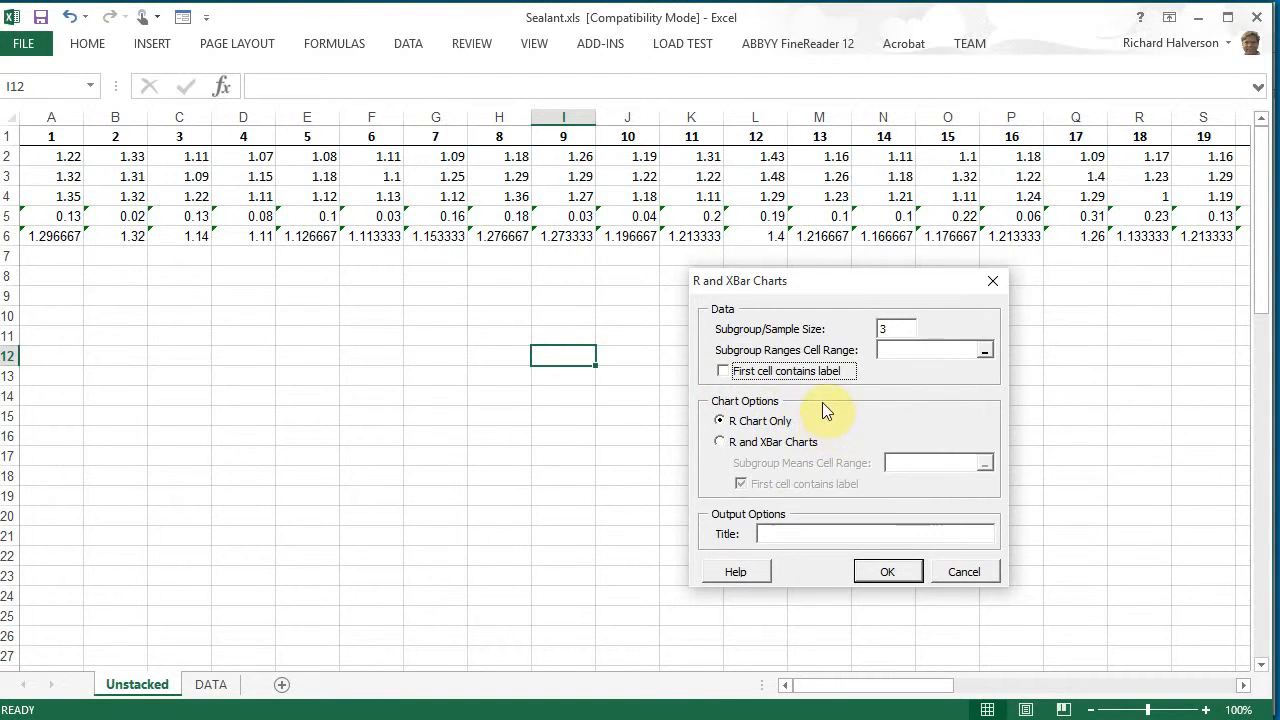
left_click(720, 442)
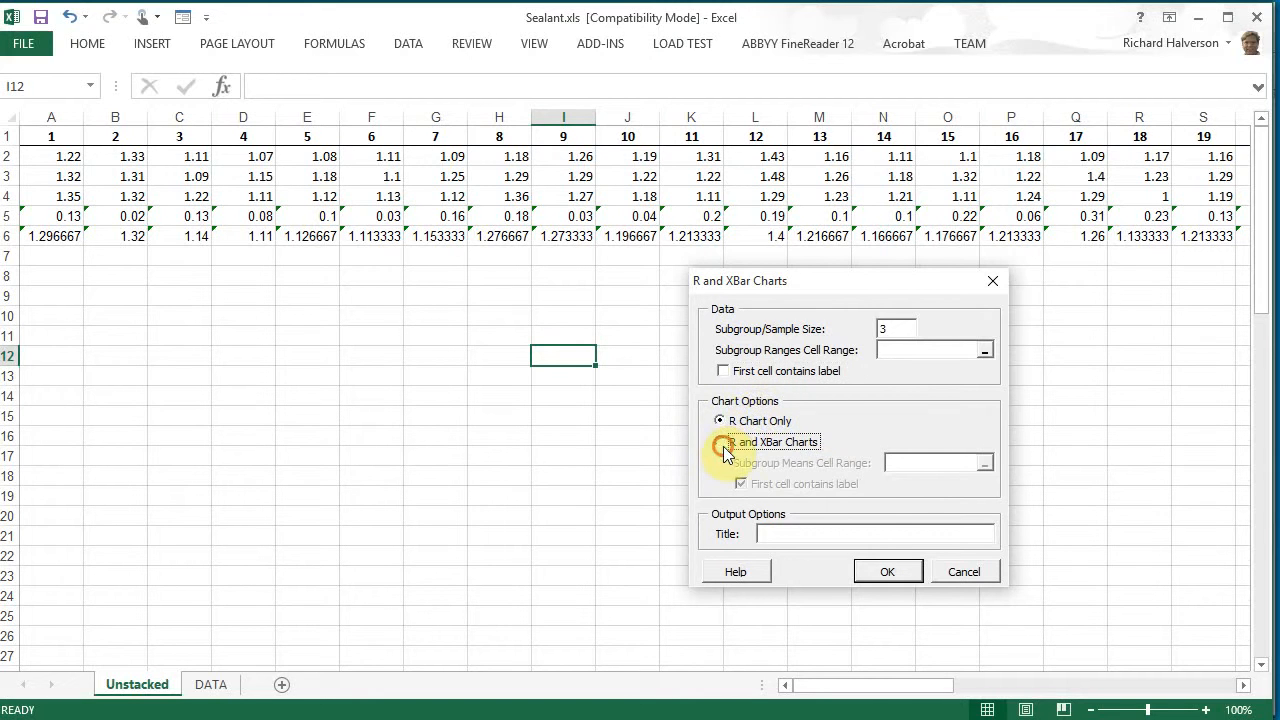
left_click(903, 349)
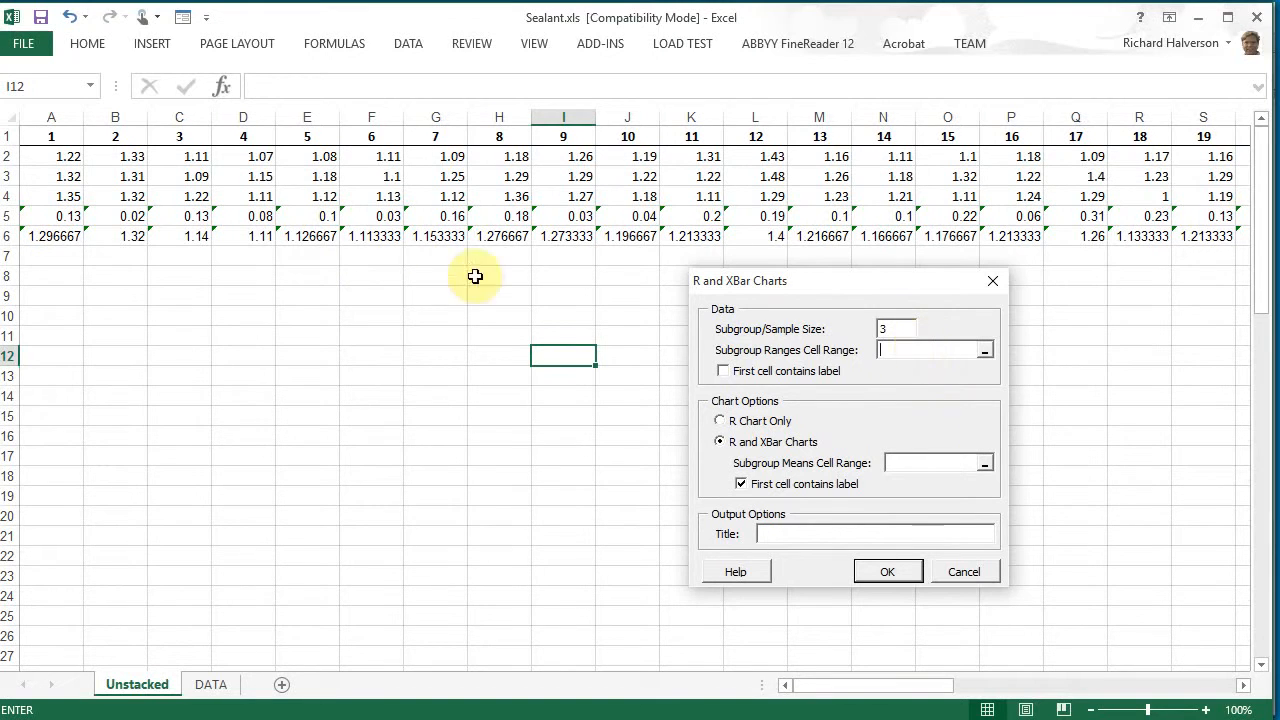
left_click_drag(62, 218, 1045, 215)
left_click_drag(1213, 205, 1092, 217)
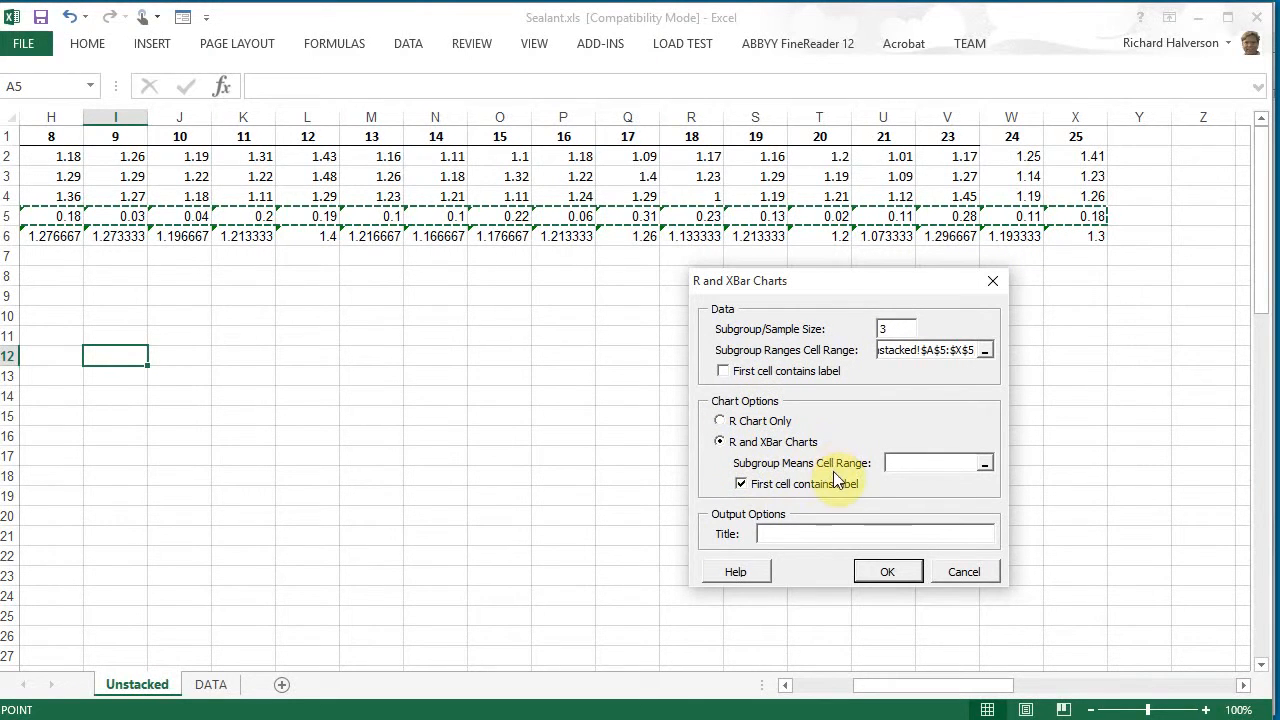
Set the subgroup means cell range to A6:X6 on the Unstacked sheet, with no label in the first cell.
left_click(741, 484)
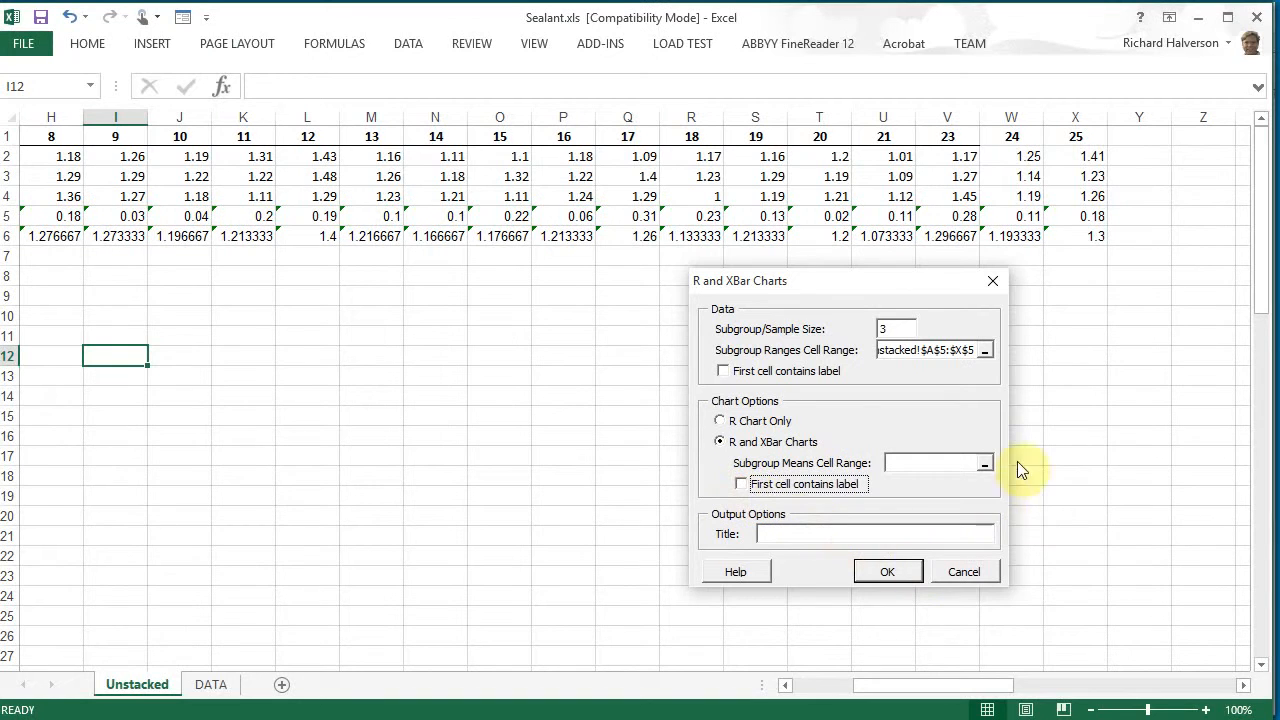
left_click(845, 688)
left_click_drag(915, 686, 800, 686)
left_click_drag(25, 236, 1157, 236)
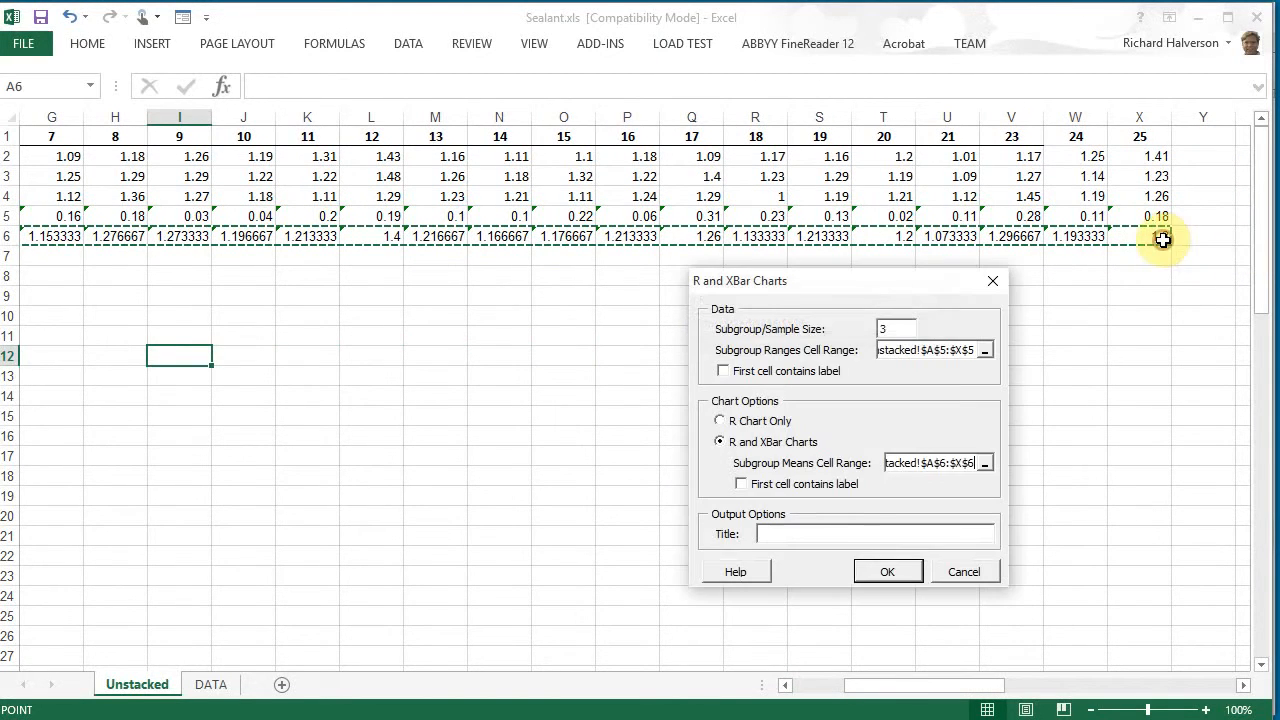
Title the output Boston and generate the R and XBar charts.
left_click(871, 535)
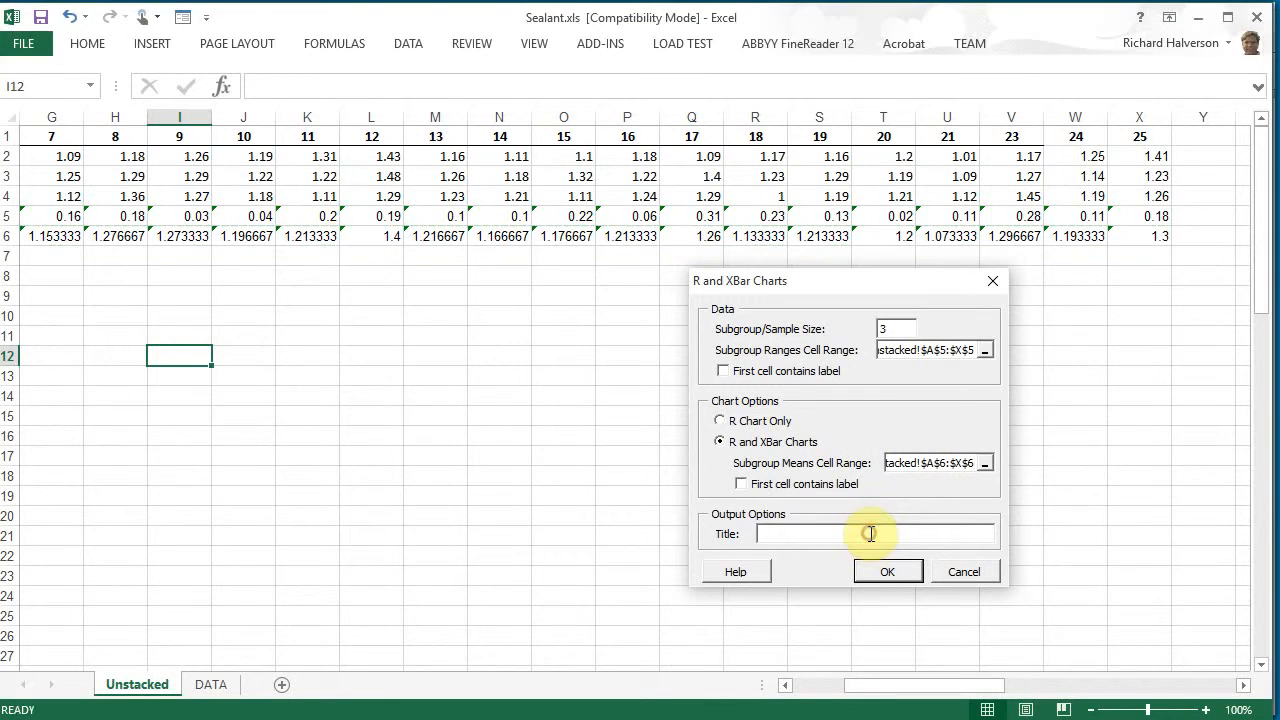
type("Boston")
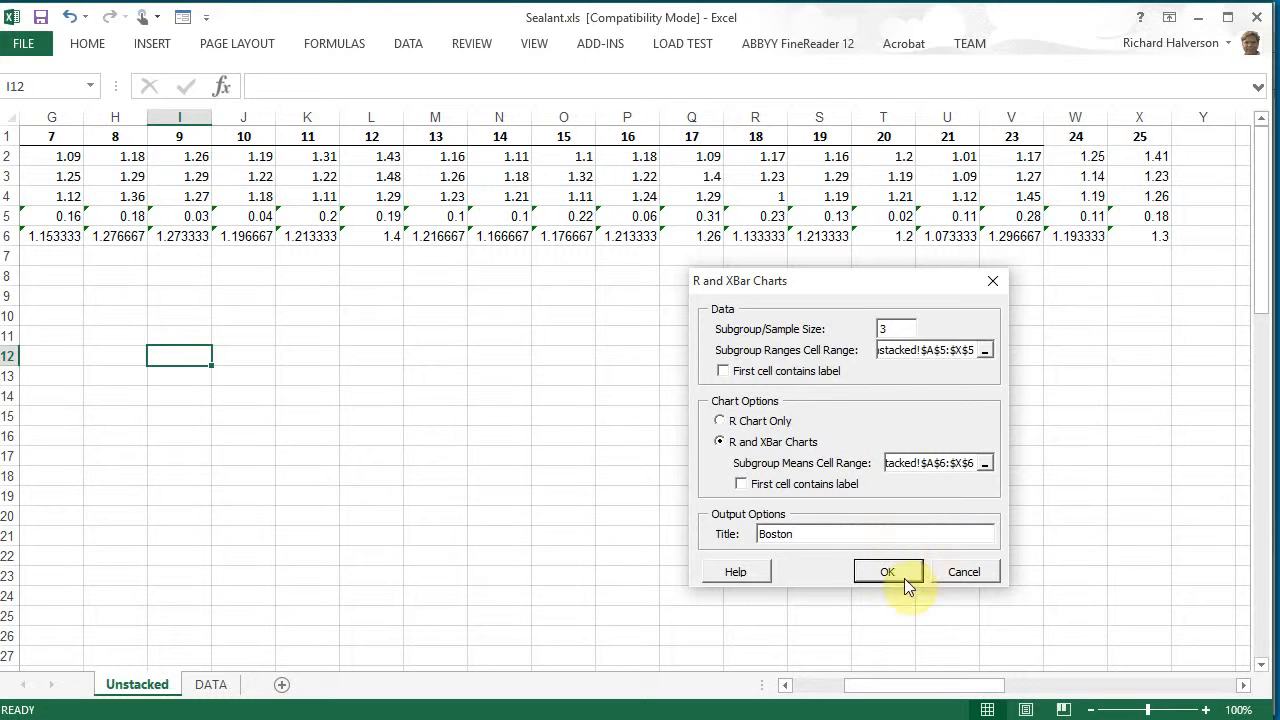
left_click(887, 572)
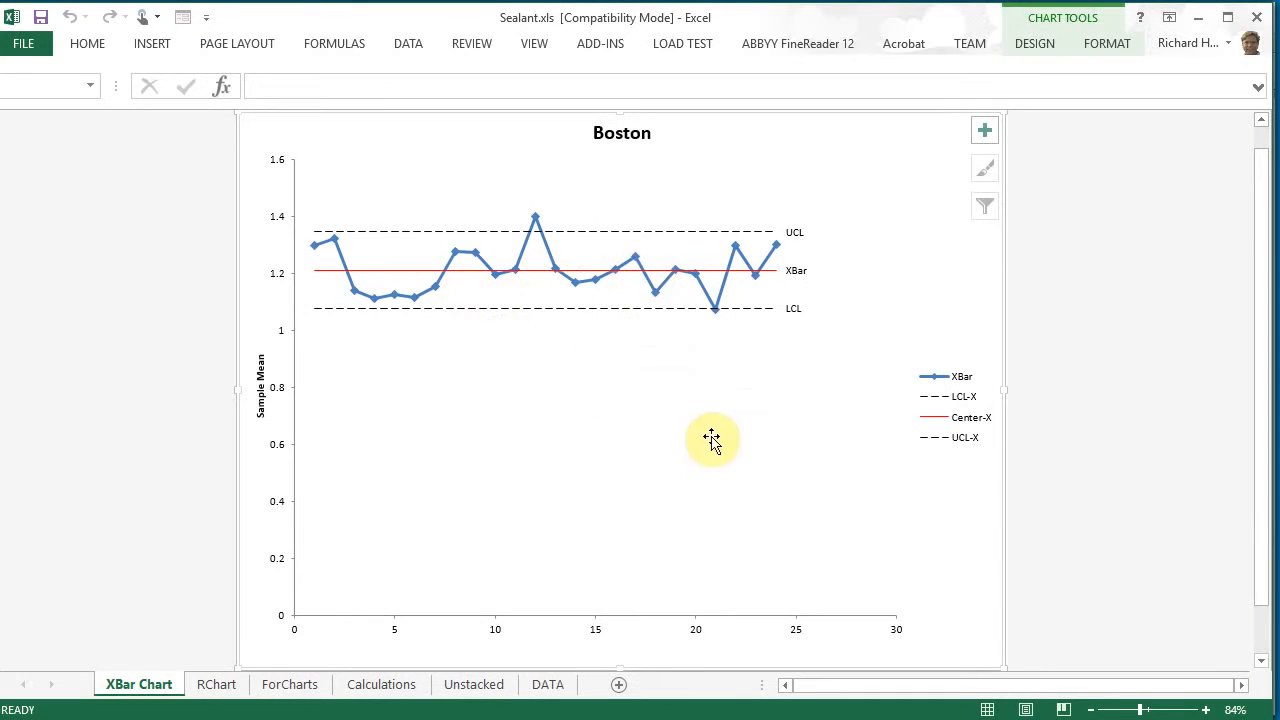
Examine the Boston R chart and XBar chart for points at or beyond the control limits, including samples 12 and 21.
left_click(216, 684)
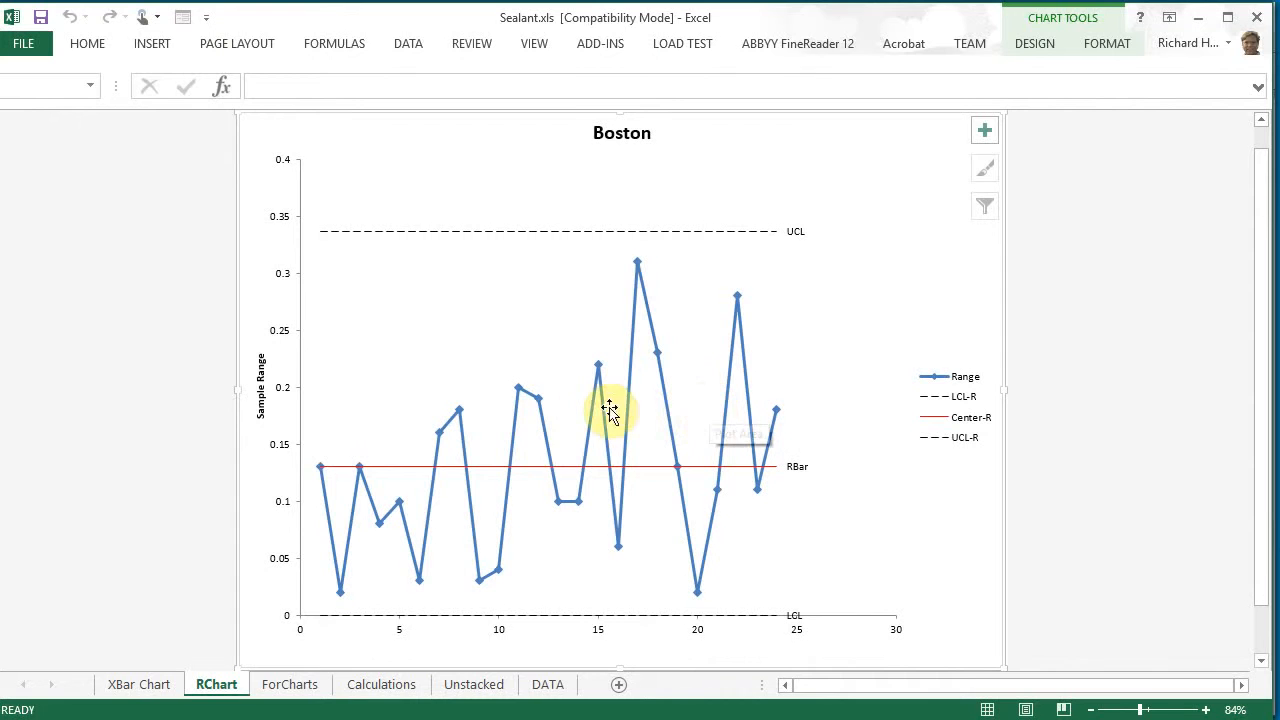
left_click(142, 690)
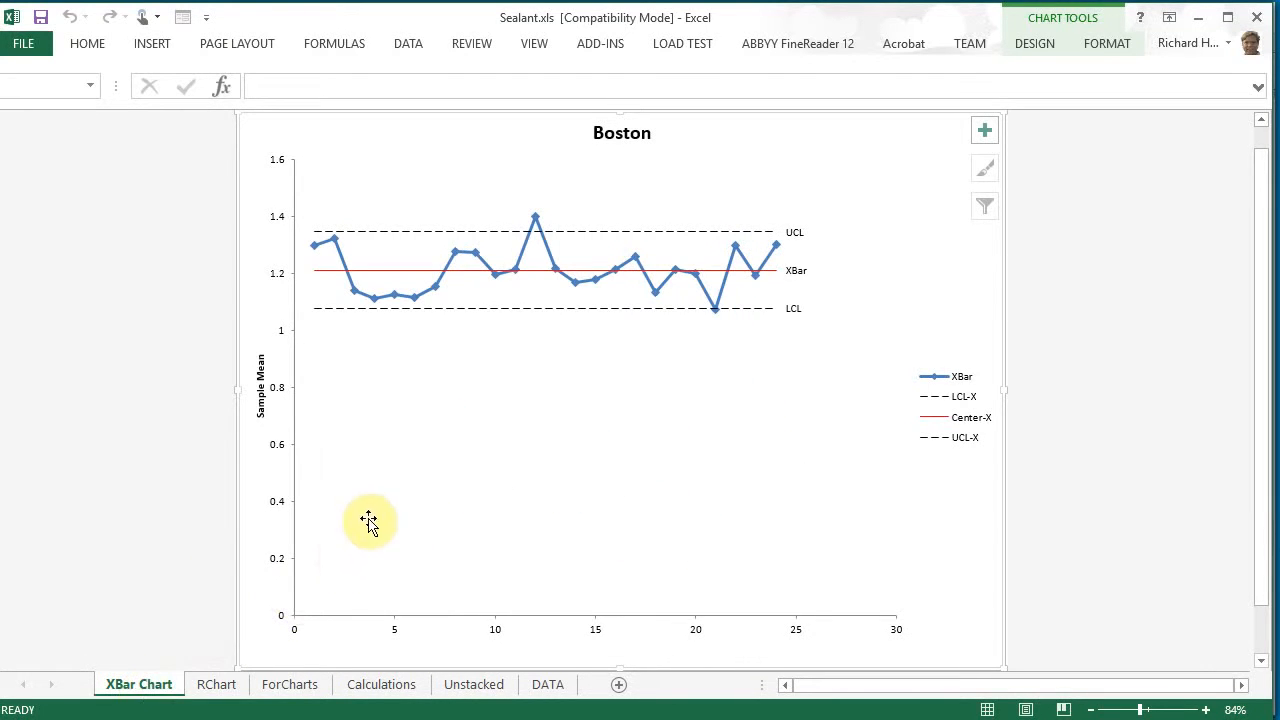
mouse_move(535, 226)
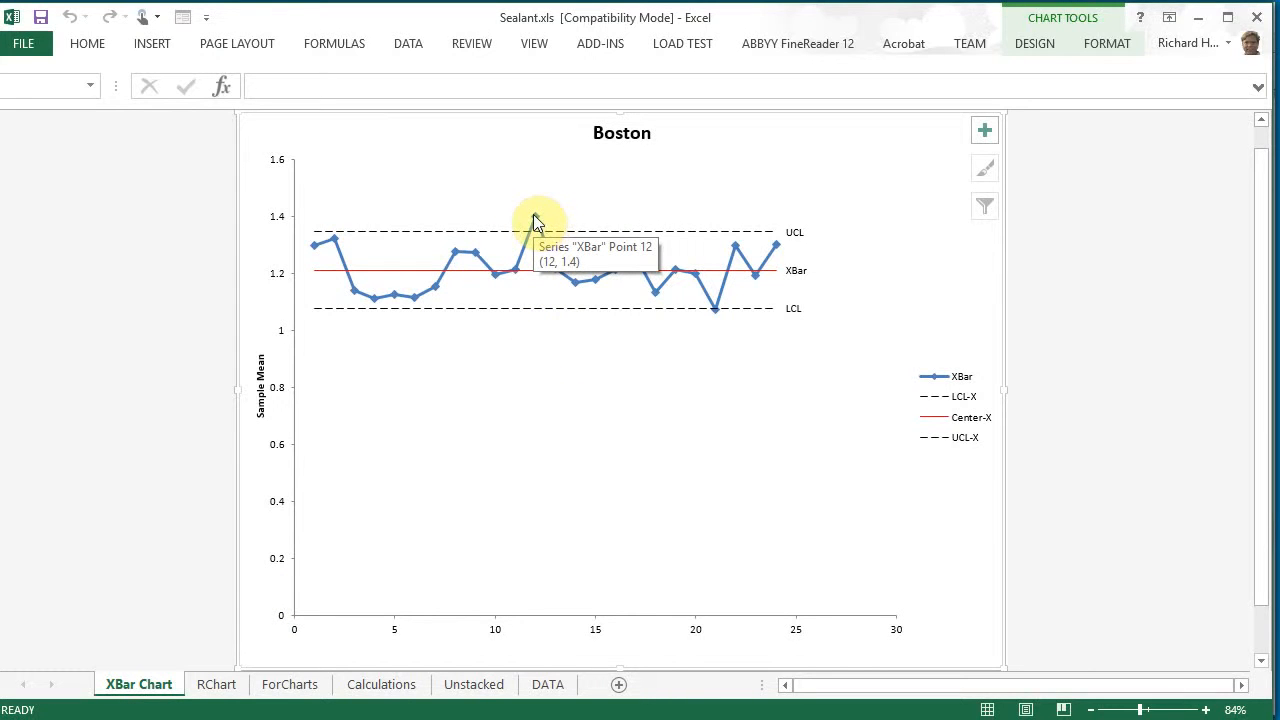
mouse_move(718, 315)
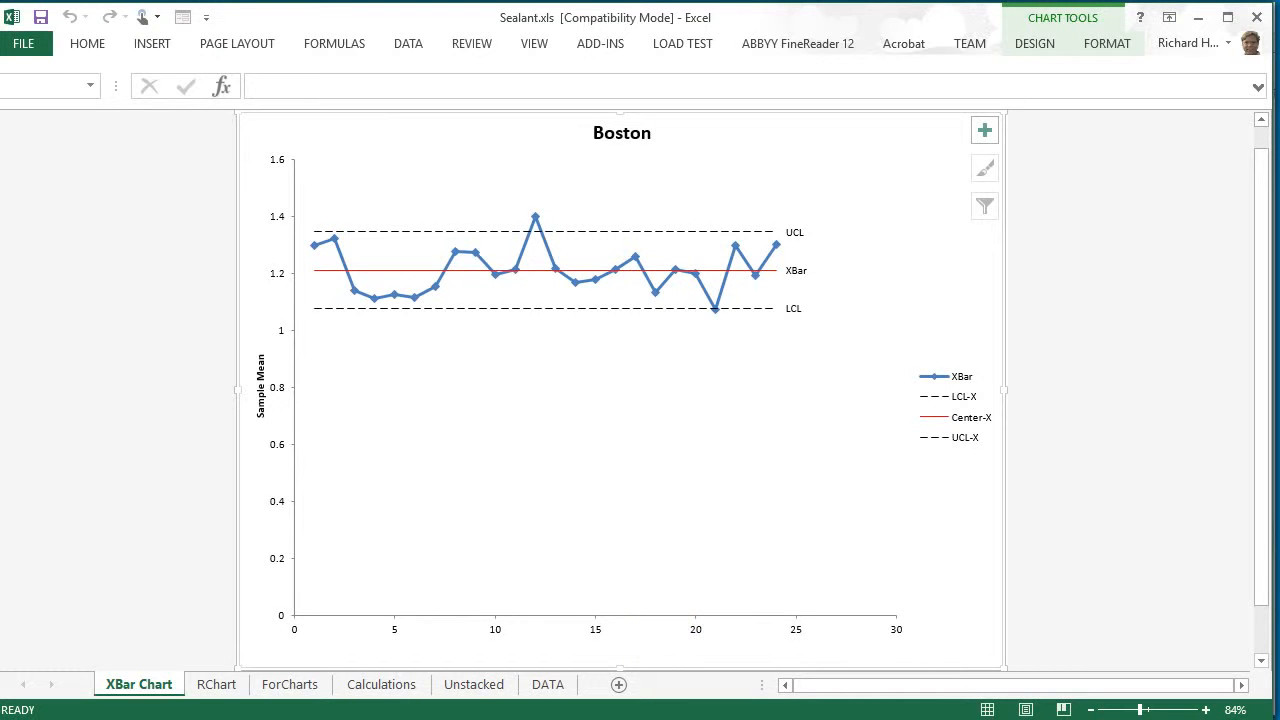
Switch to the answers PDF in Adobe Acrobat and compare problem 6's Boston range and mean charts and control question.
key("alt+Tab")
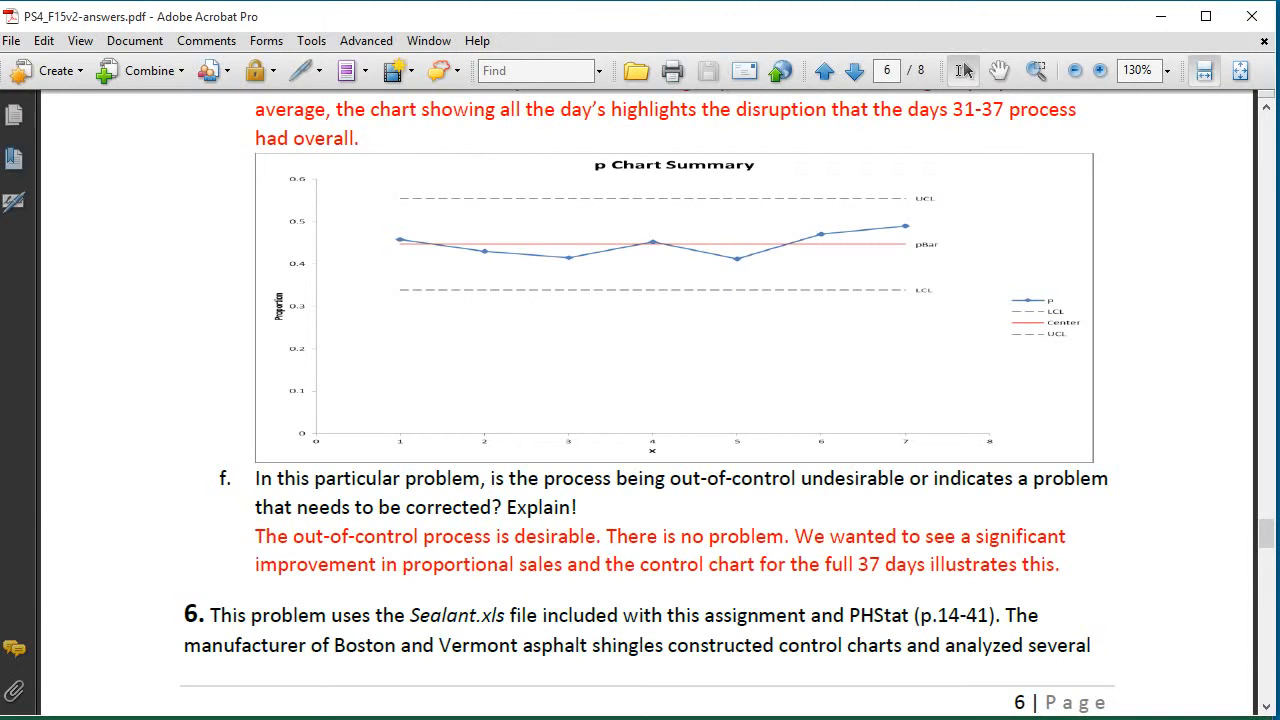
scroll(749, 445, "up", 2)
scroll(749, 445, "down", 15)
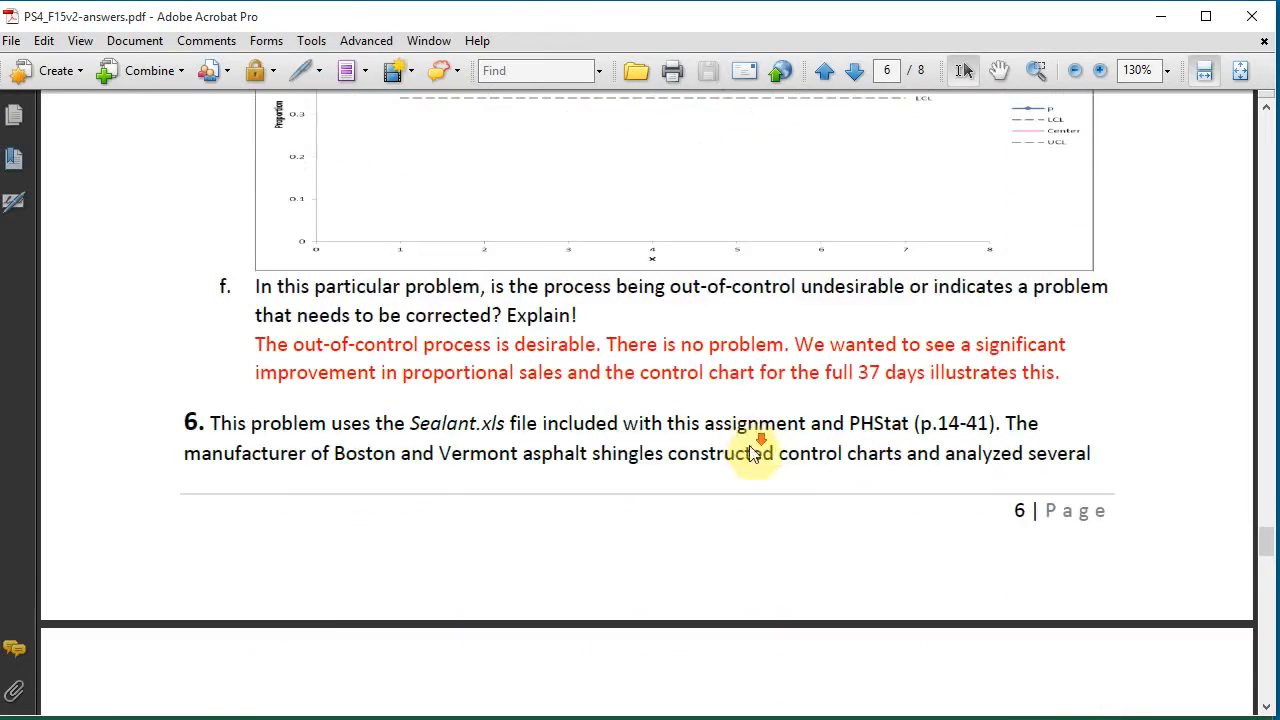
scroll(567, 292, "down", 10)
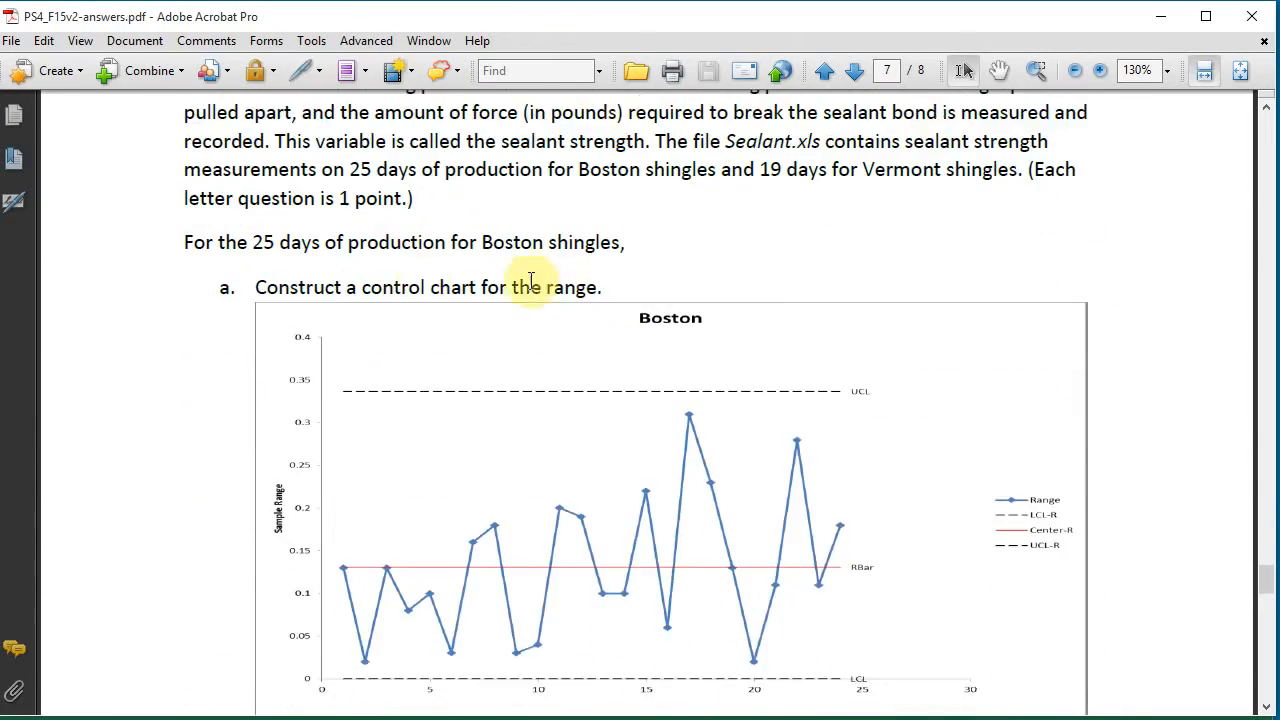
scroll(563, 413, "up", 1)
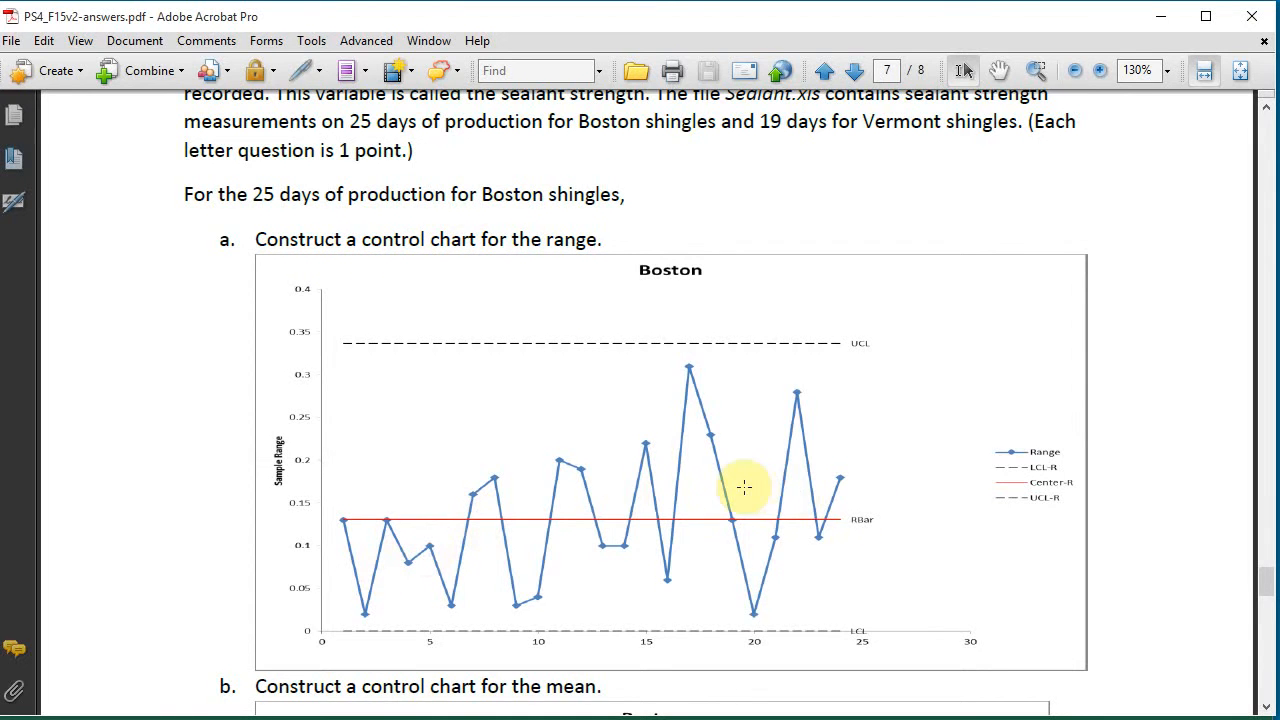
scroll(744, 487, "down", 5)
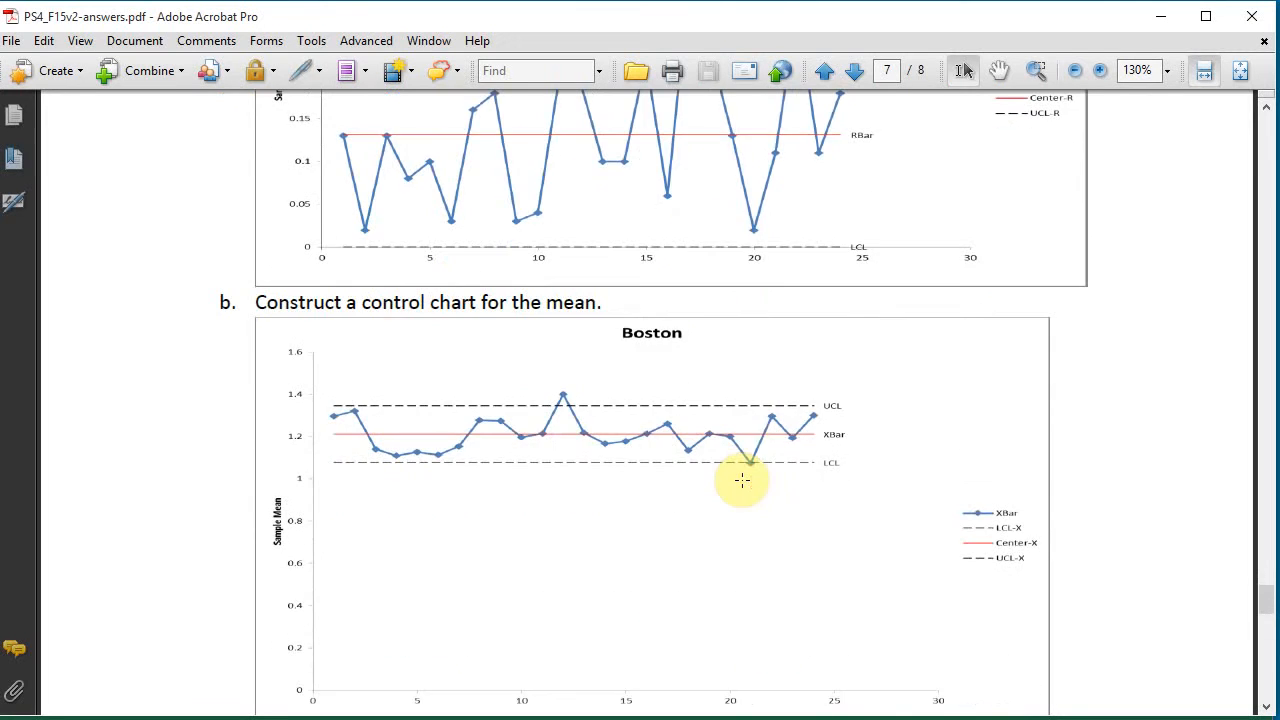
scroll(741, 476, "down", 1)
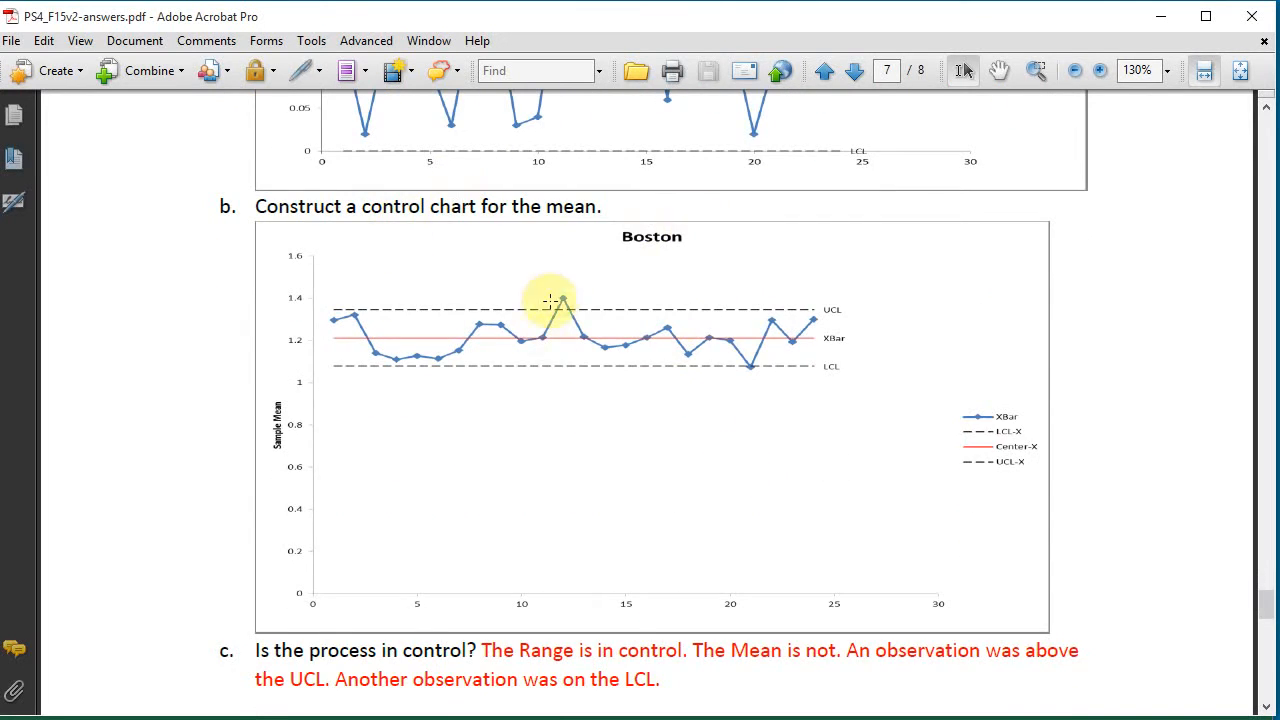
scroll(731, 431, "down", 3)
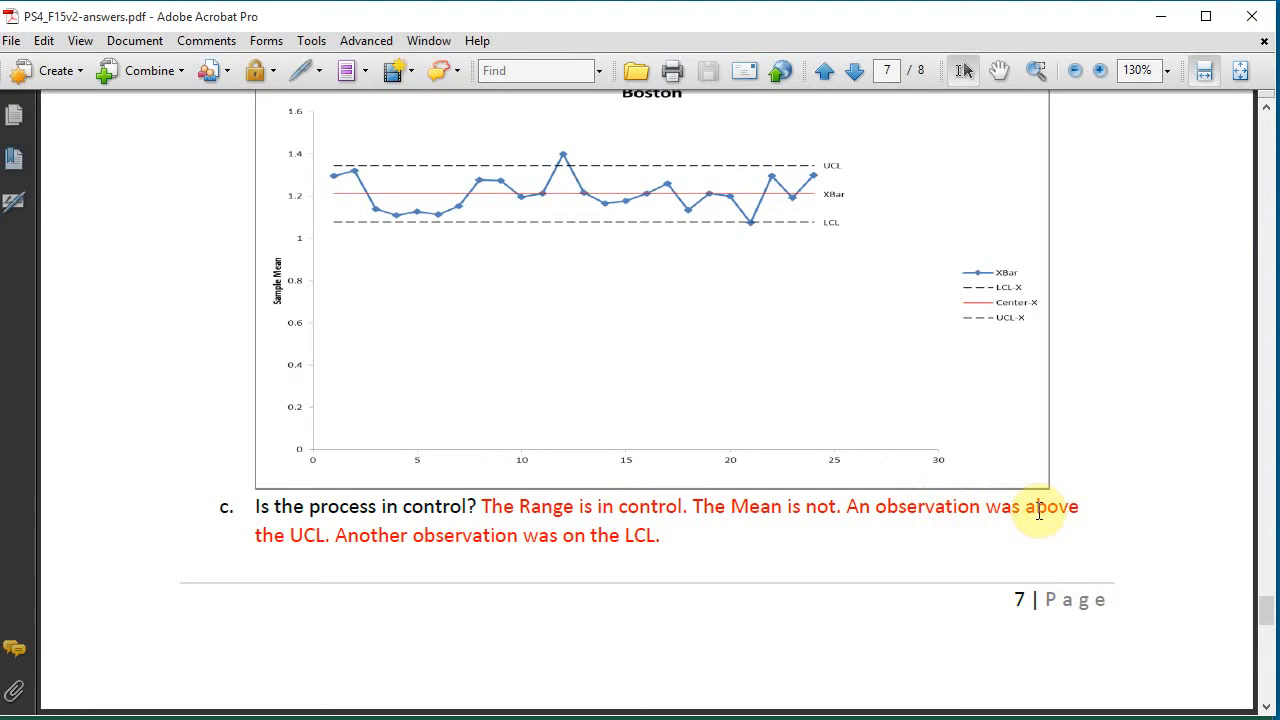
scroll(714, 491, "up", 2)
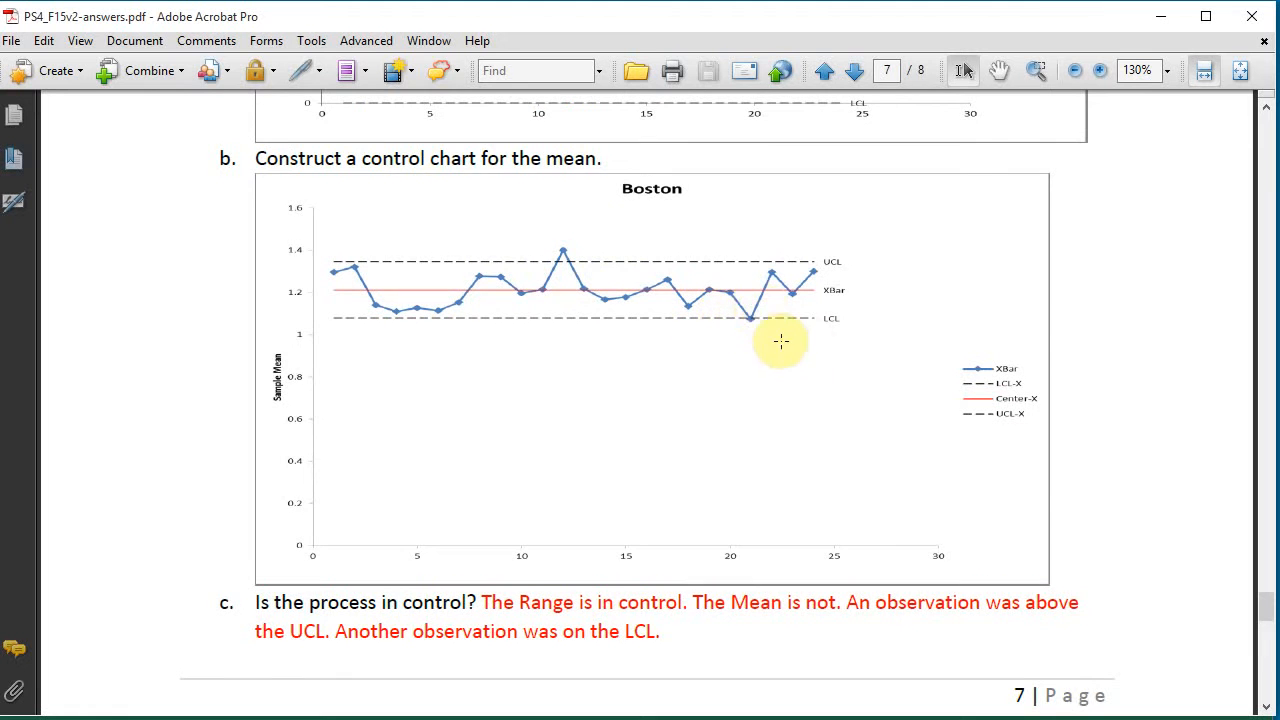
Reread the problem 6 description in the PDF and review the range chart task for the Vermont shingles.
scroll(1000, 494, "up", 14)
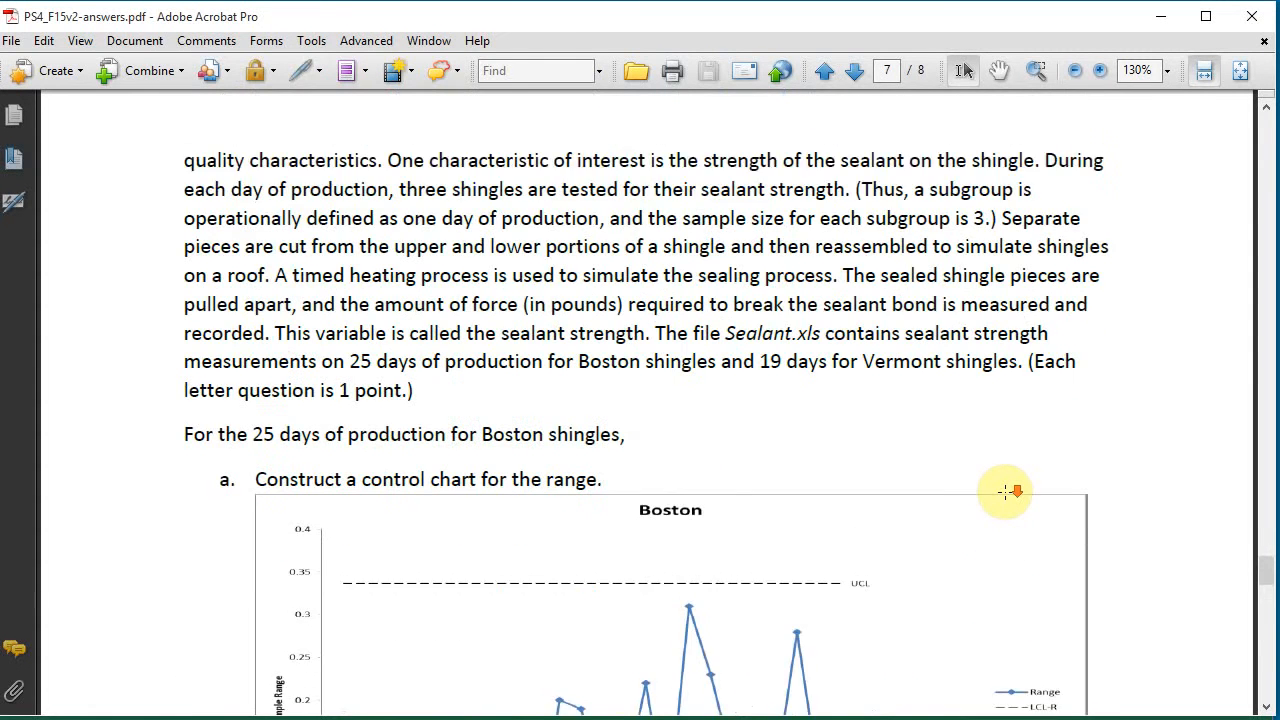
scroll(1004, 491, "down", 9)
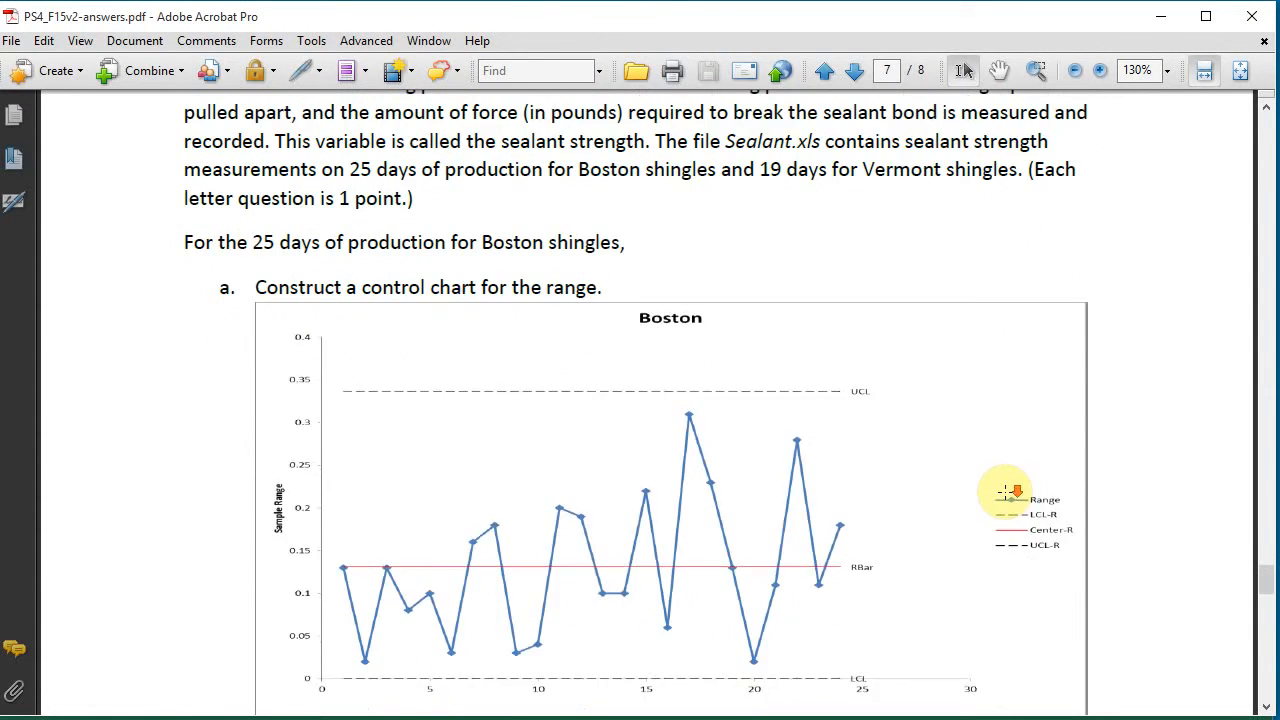
scroll(1004, 491, "down", 20)
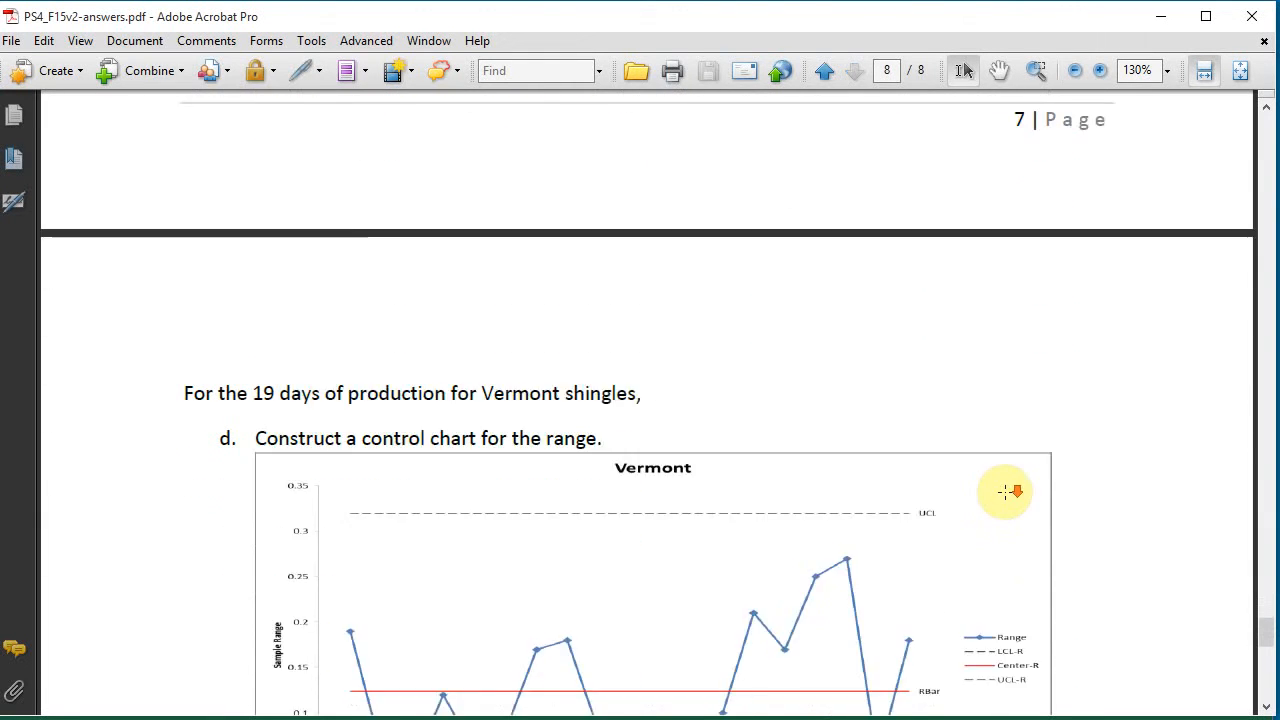
scroll(1005, 491, "down", 2)
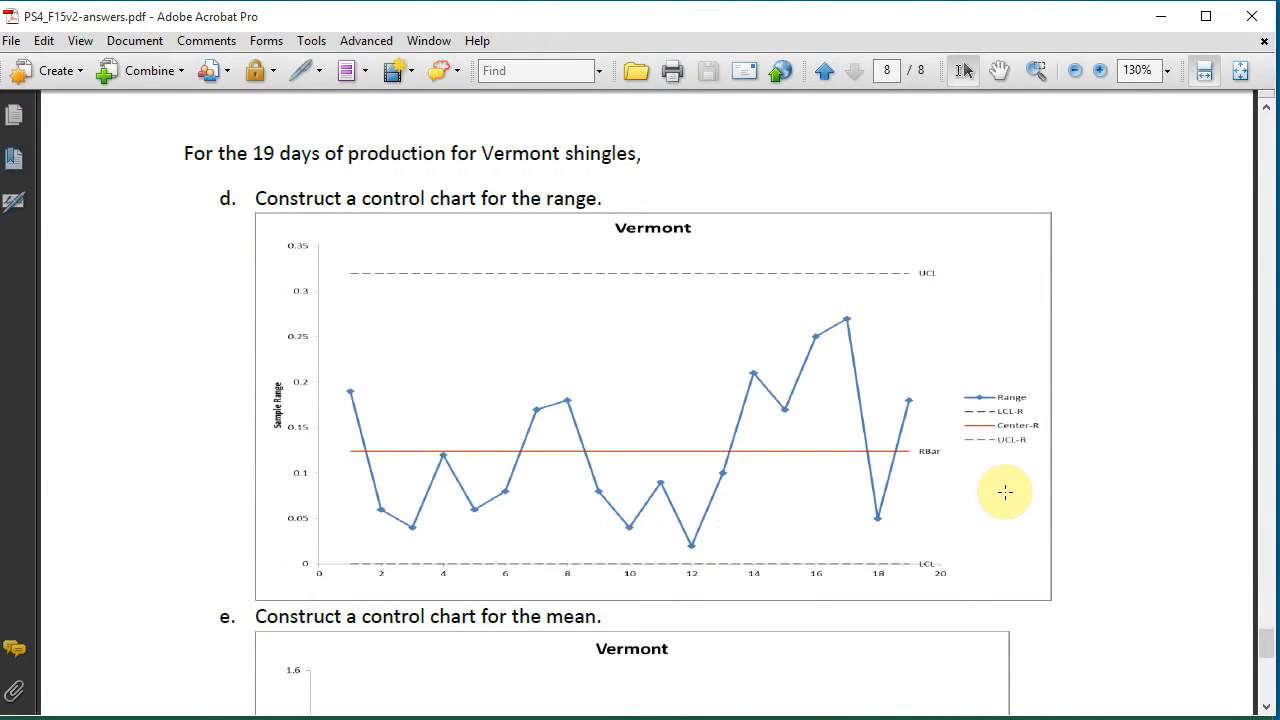
Return to Sealant.xls in Excel, go to the start of the DATA sheet and start PHStat's Unstack Data procedure.
left_click(89, 718)
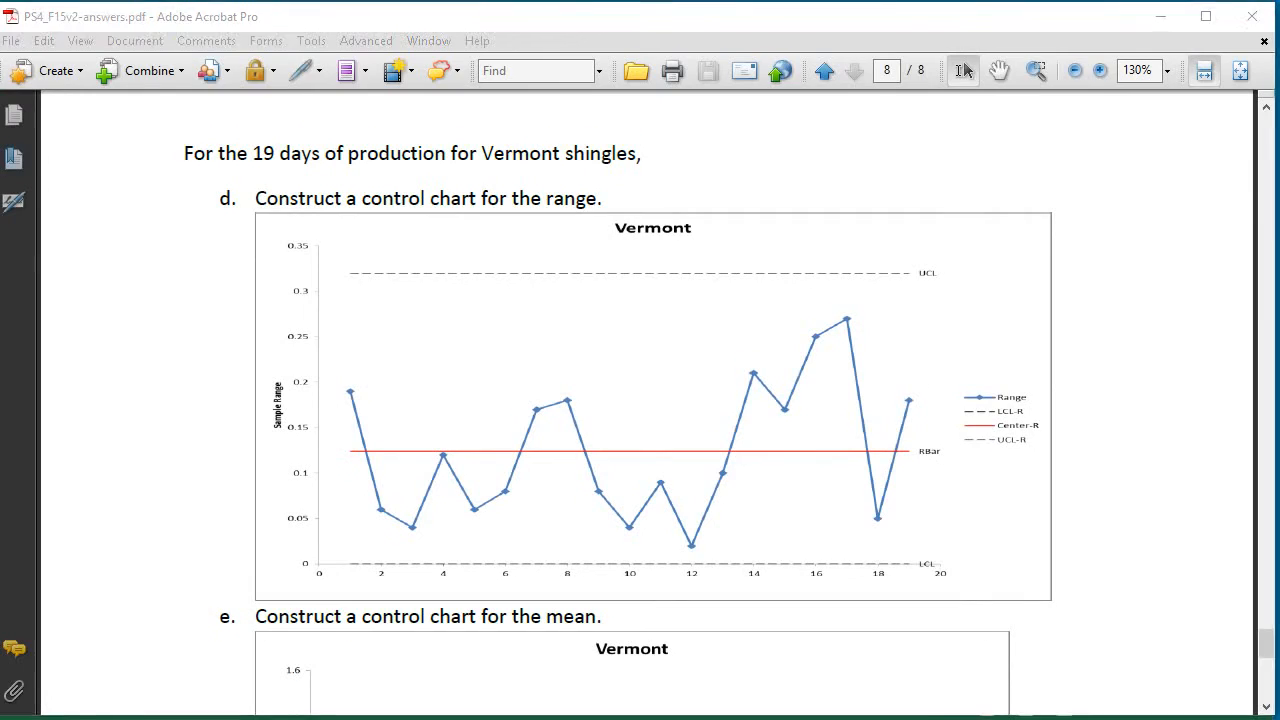
left_click(548, 684)
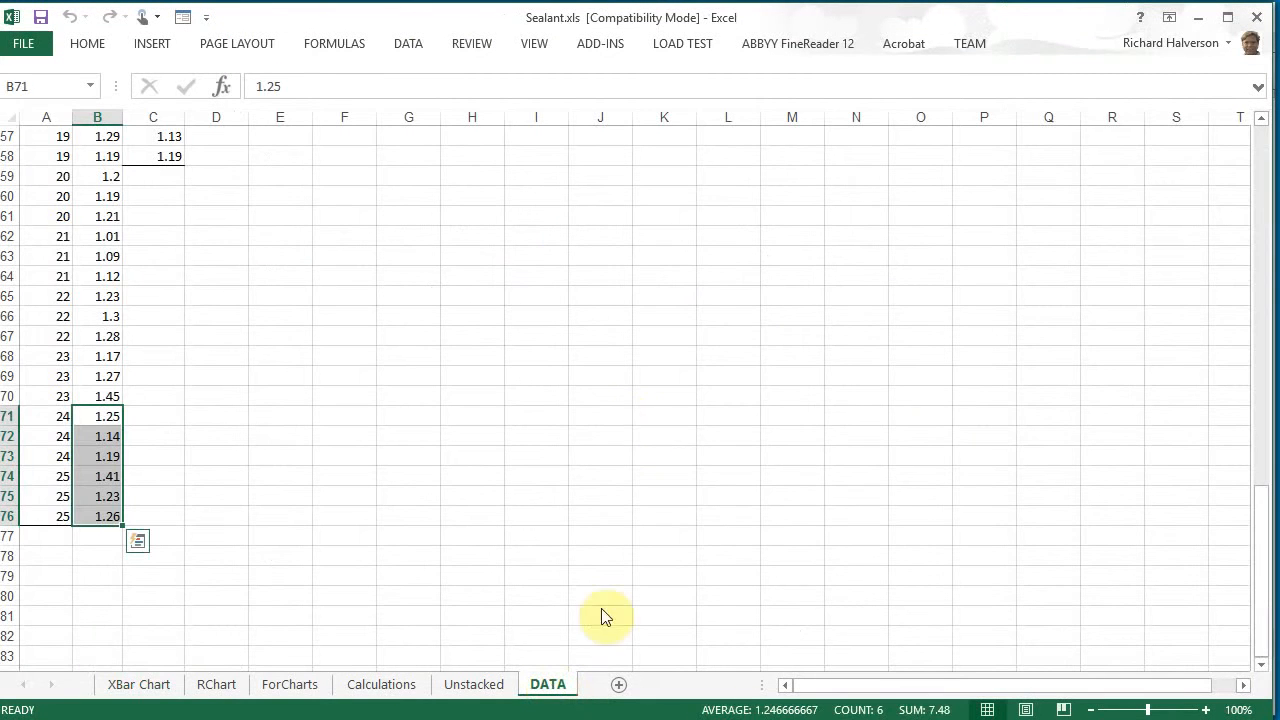
left_click(648, 432)
scroll(648, 430, "up", 19)
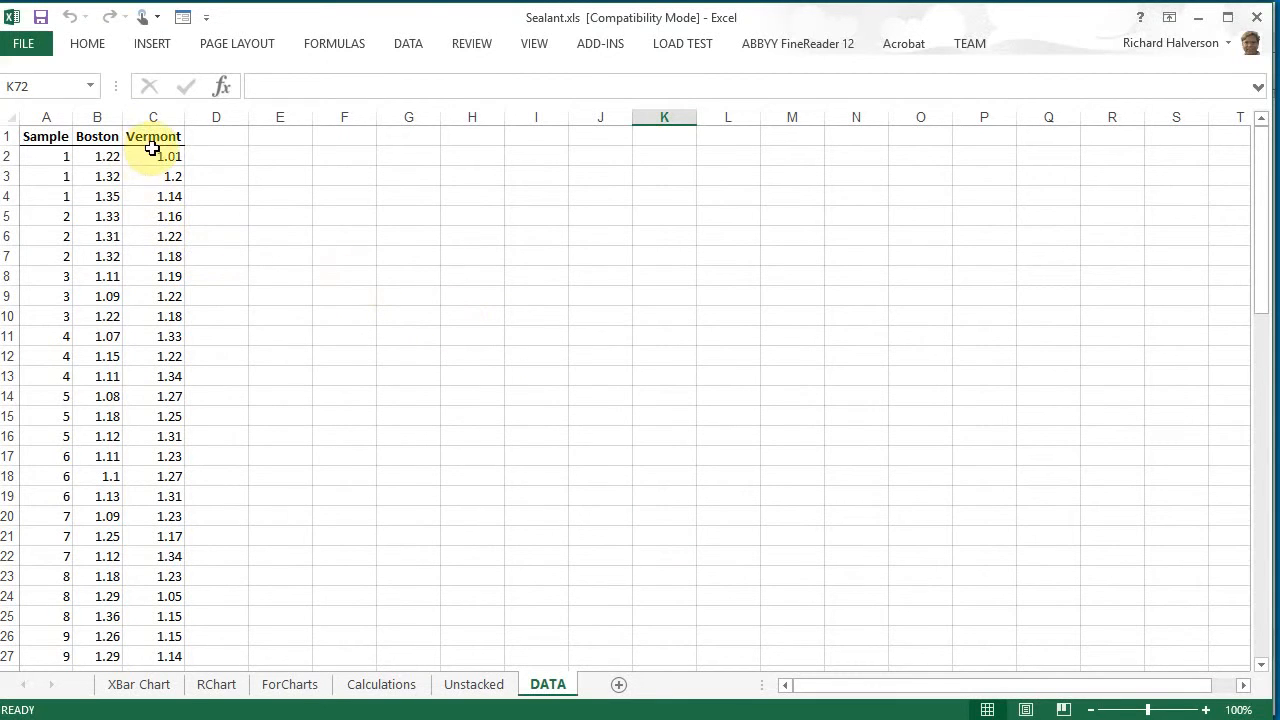
left_click(600, 45)
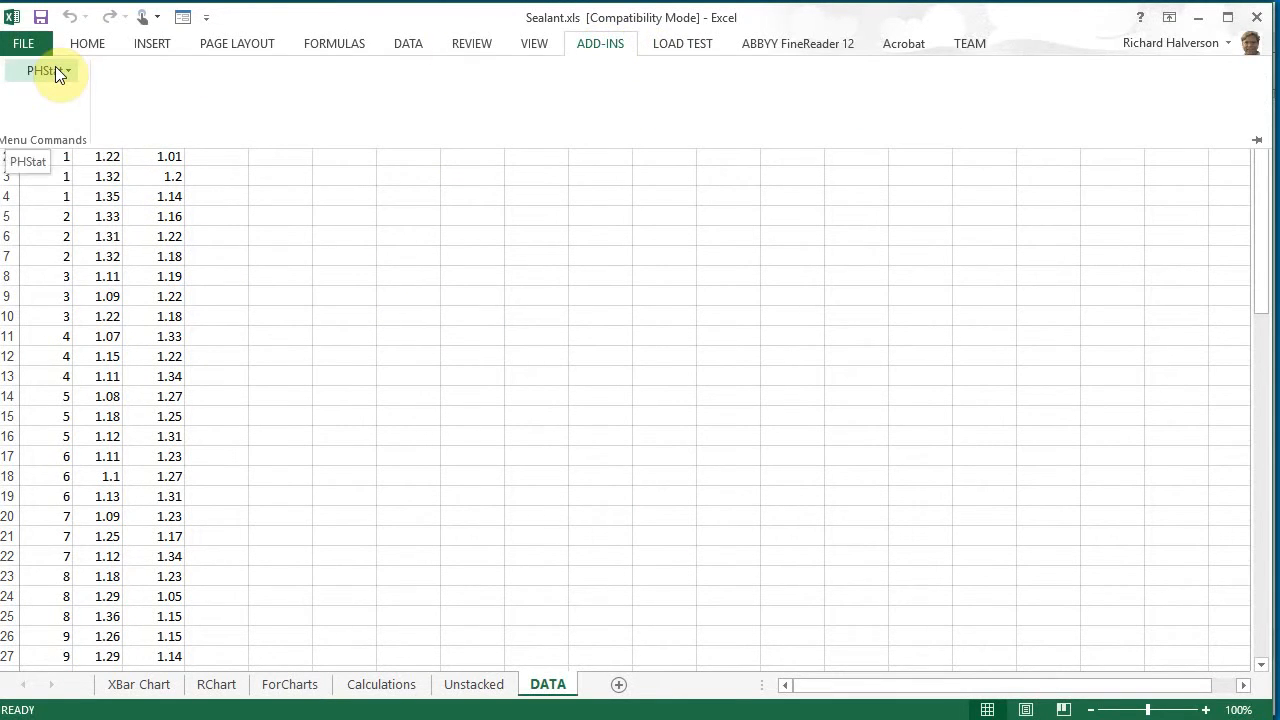
left_click(56, 71)
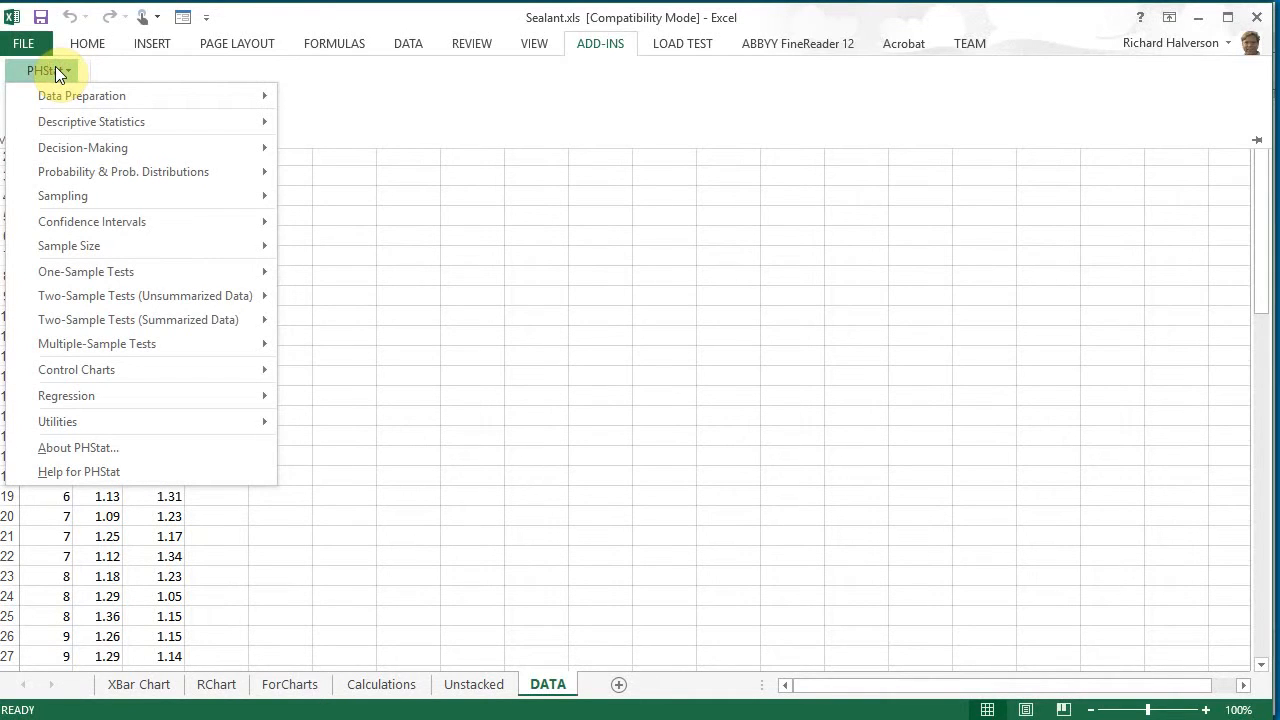
mouse_move(69, 99)
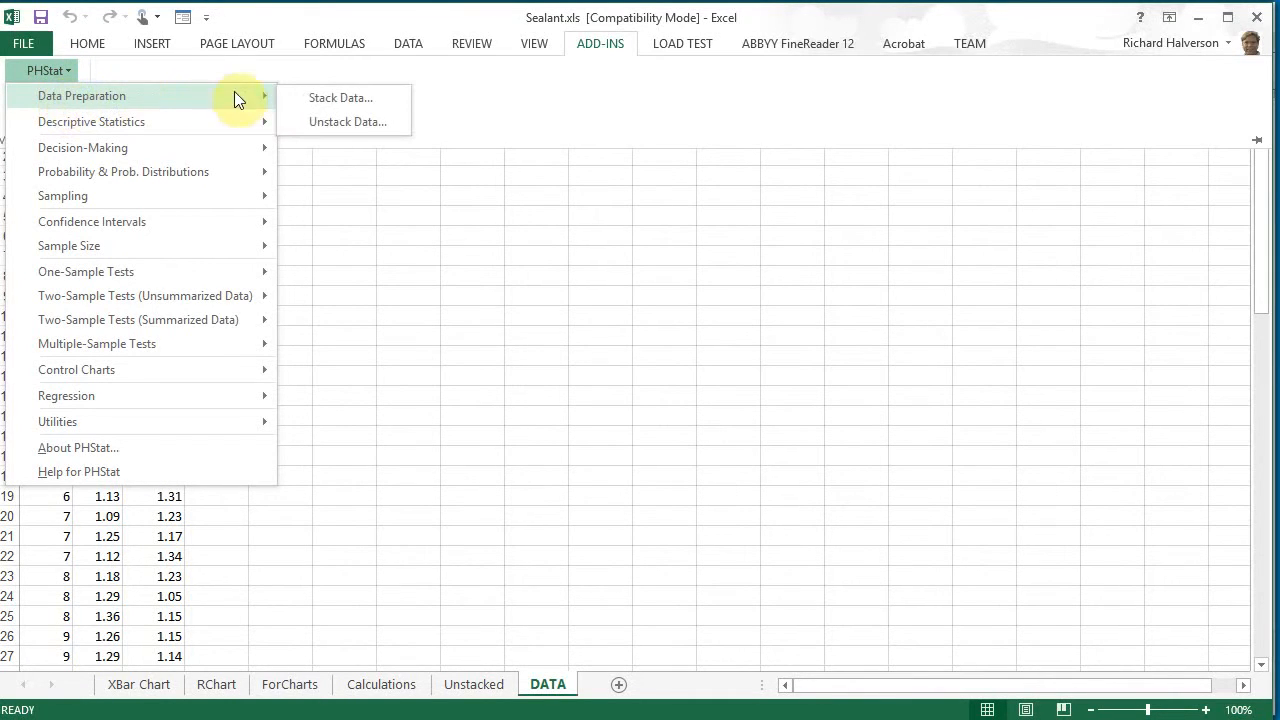
left_click(325, 128)
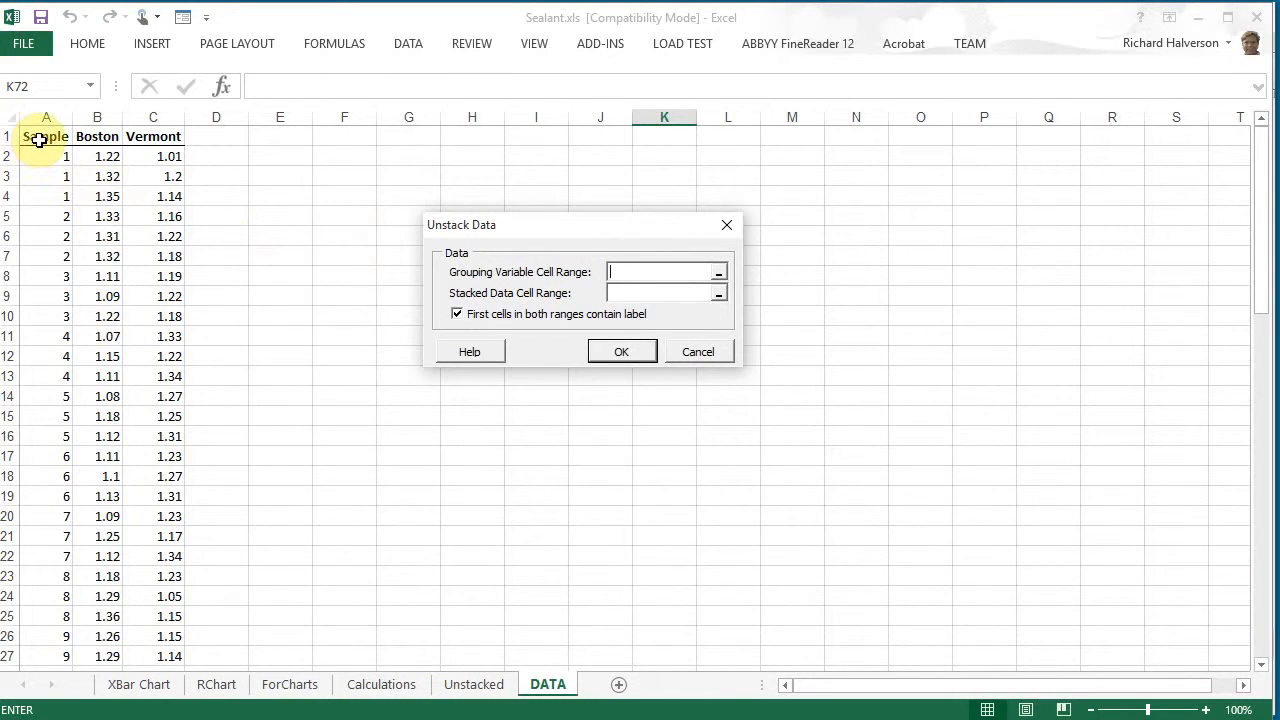
Set the grouping variable range to A1:A58 and the stacked data range to the Vermont column, C1:C58, on the DATA sheet.
left_click_drag(38, 140, 54, 428)
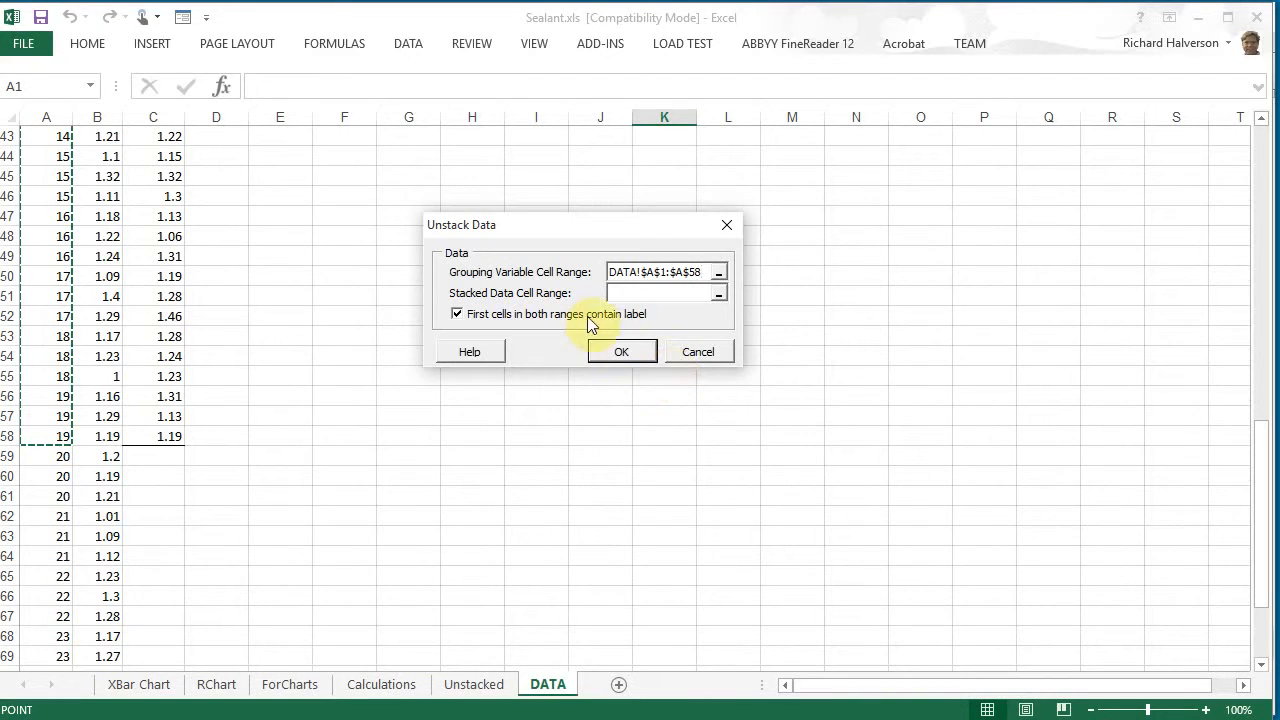
left_click(655, 294)
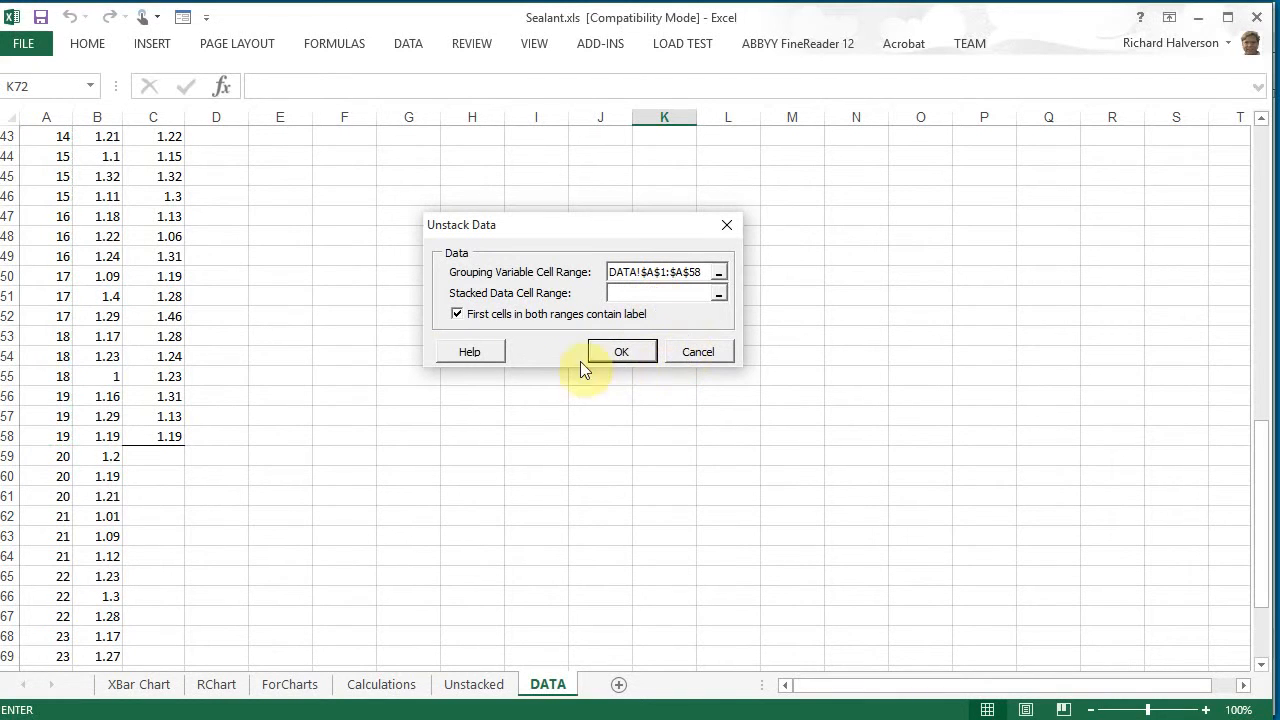
left_click_drag(160, 438, 151, 134)
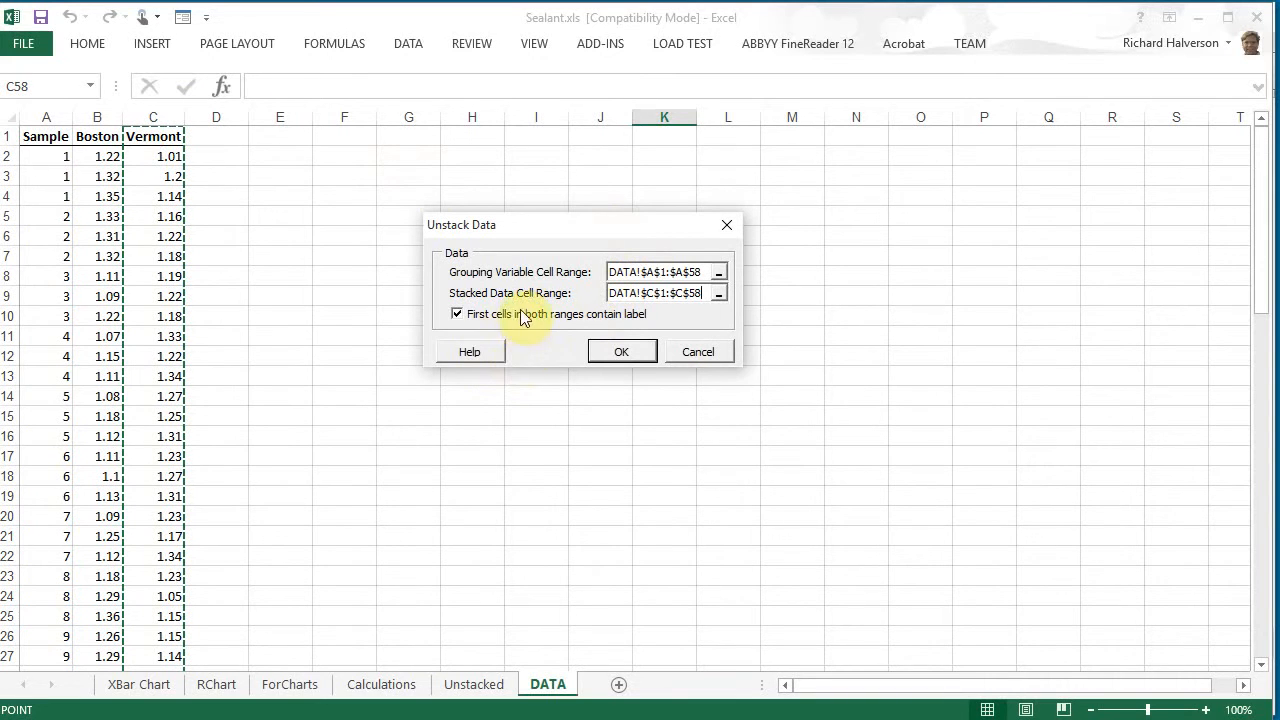
Run the unstacking of the Vermont data with labels in the first cells and accept proceeding with more than nine groups.
left_click(636, 351)
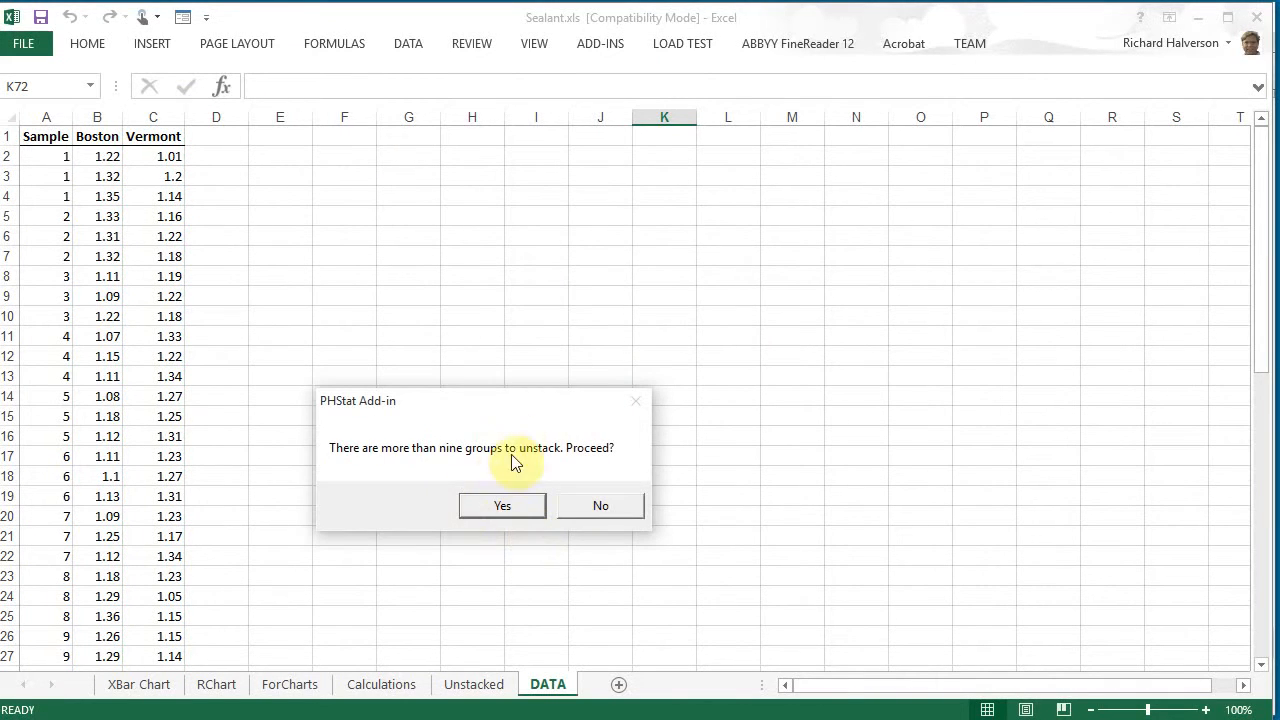
left_click(503, 510)
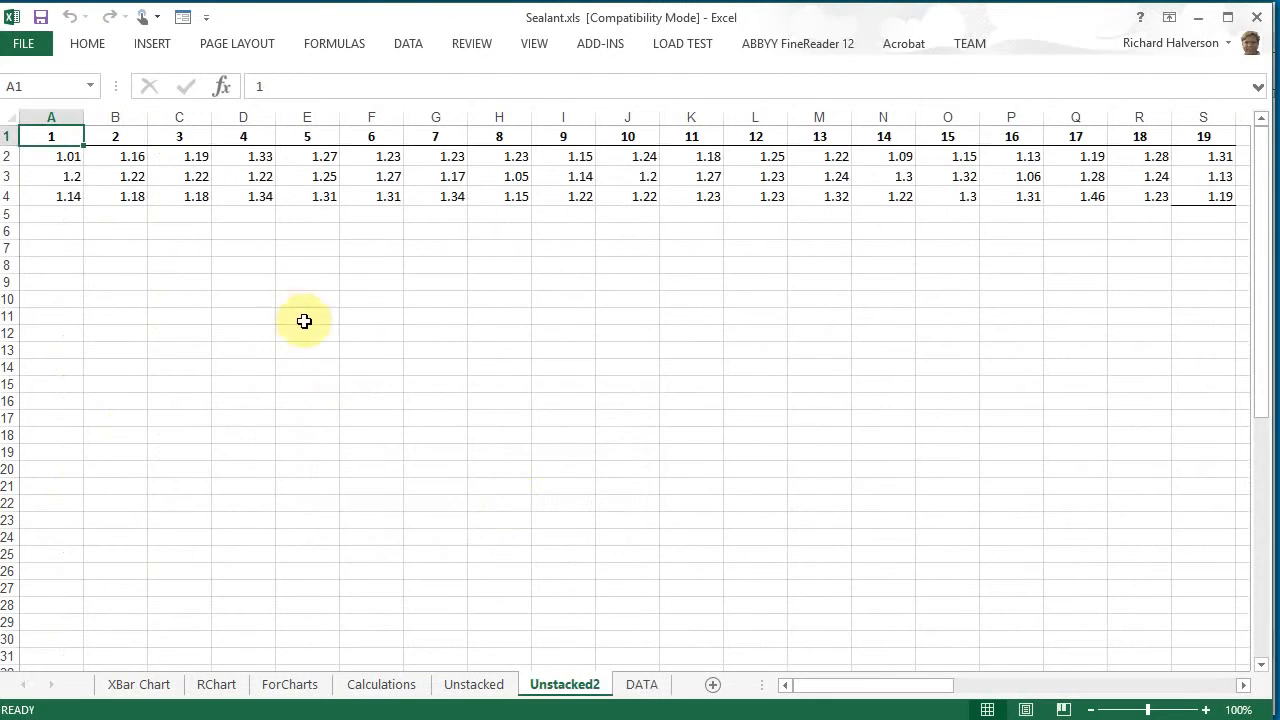
left_click_drag(845, 695, 740, 703)
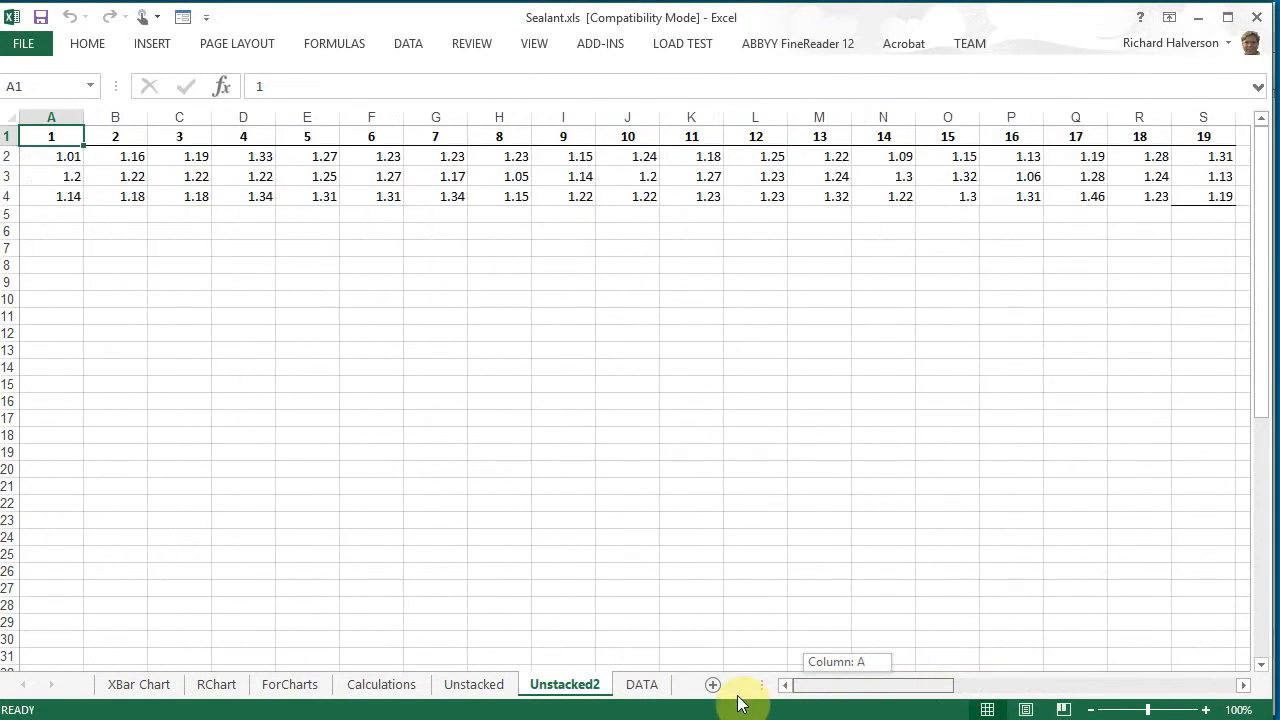
Enter the sample 1 range formula =MAX(A2:A4)-MIN(A2:A4) in cell A5 of the Unstacked2 sheet.
left_click(45, 214)
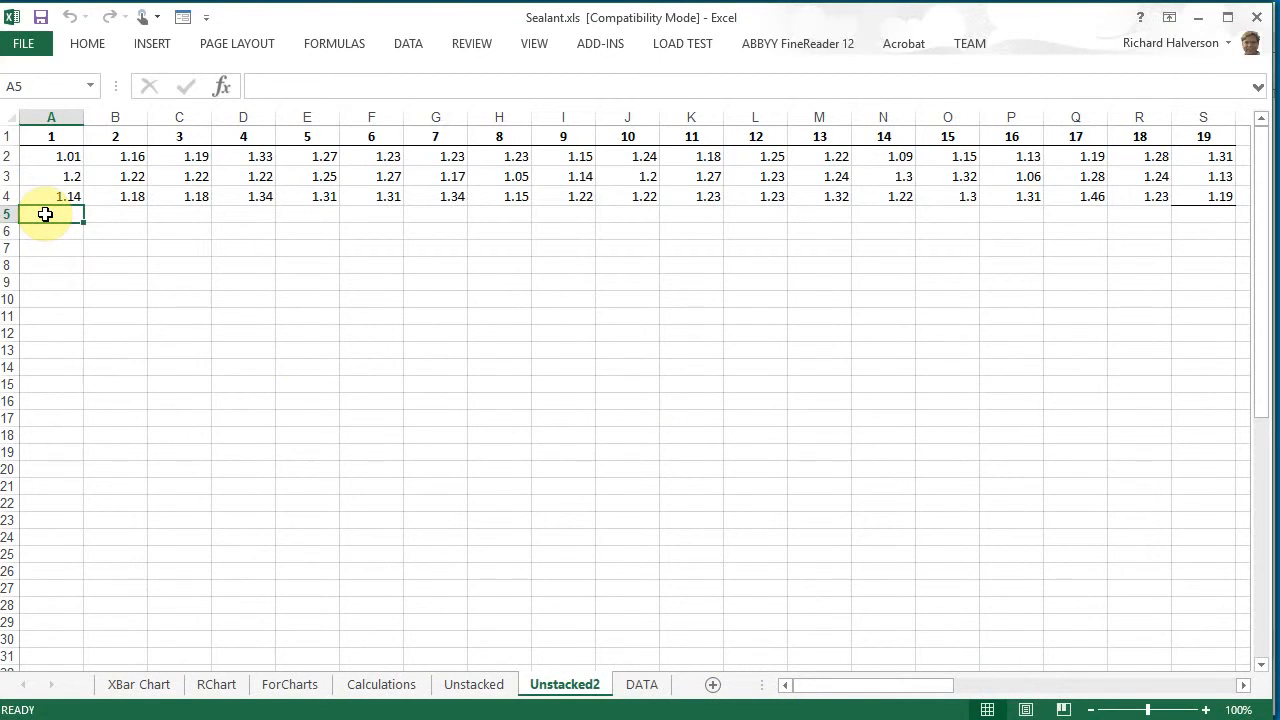
type("=max")
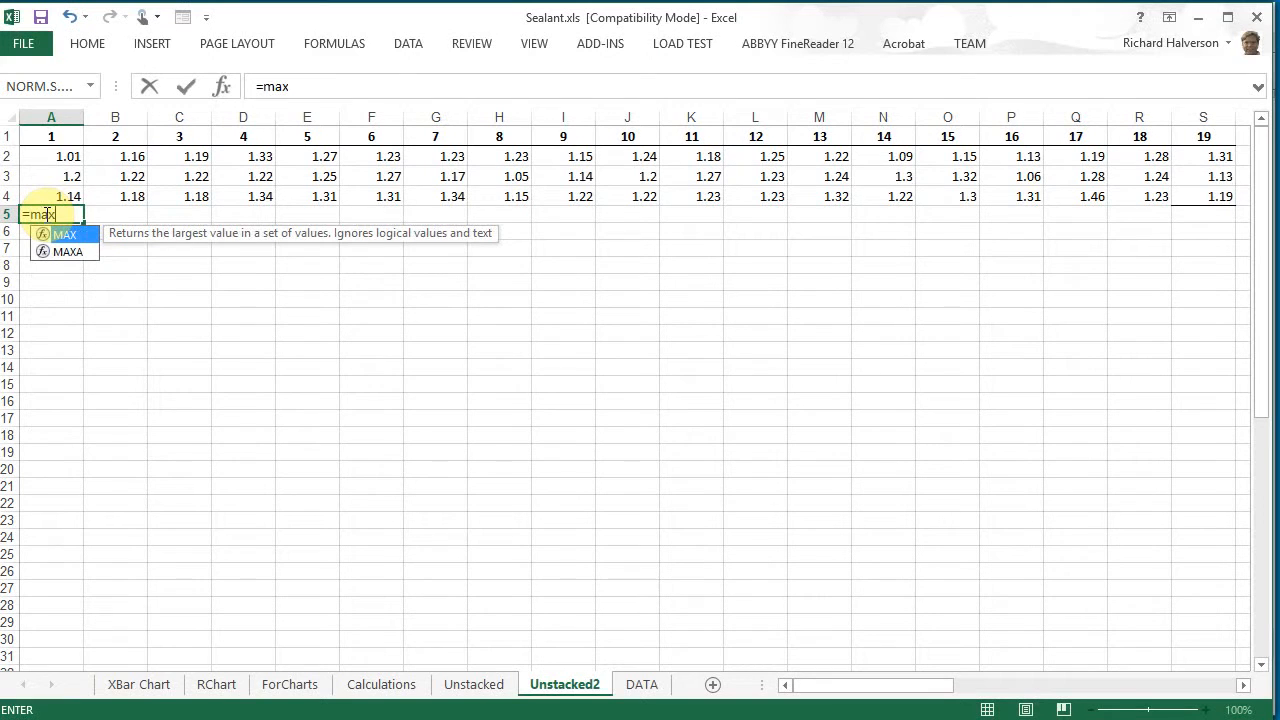
type("(")
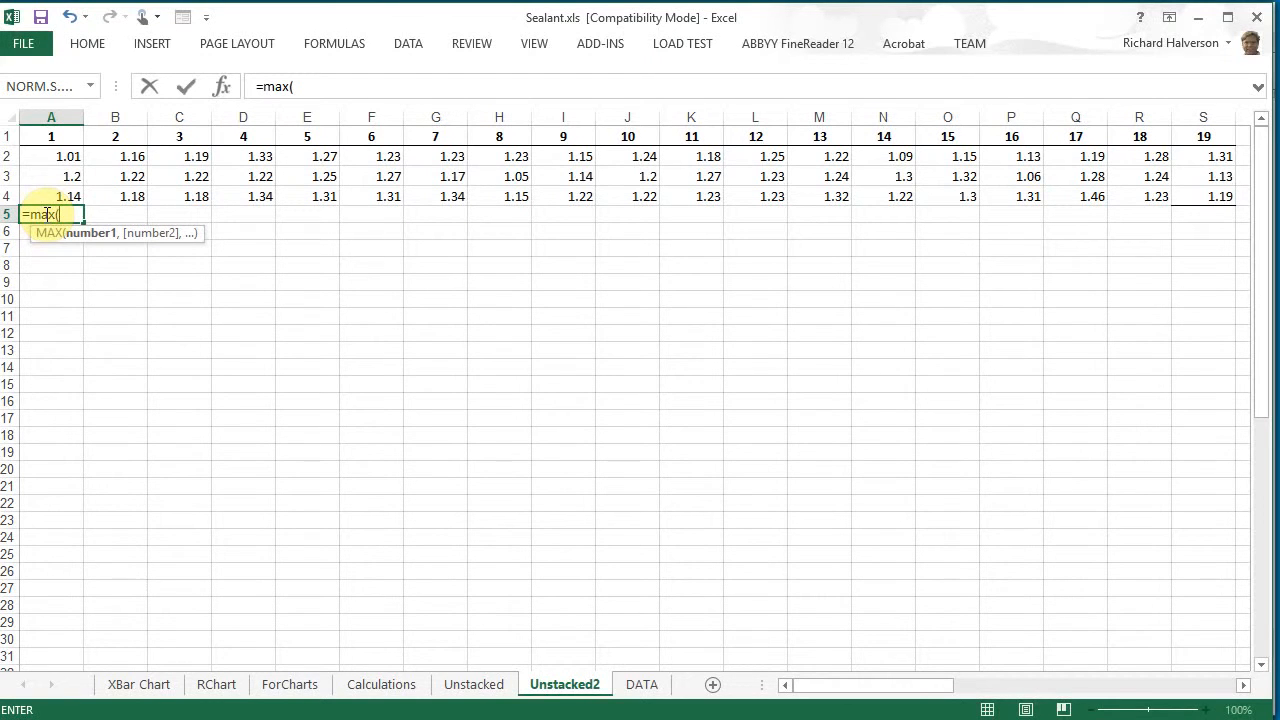
left_click_drag(53, 158, 55, 191)
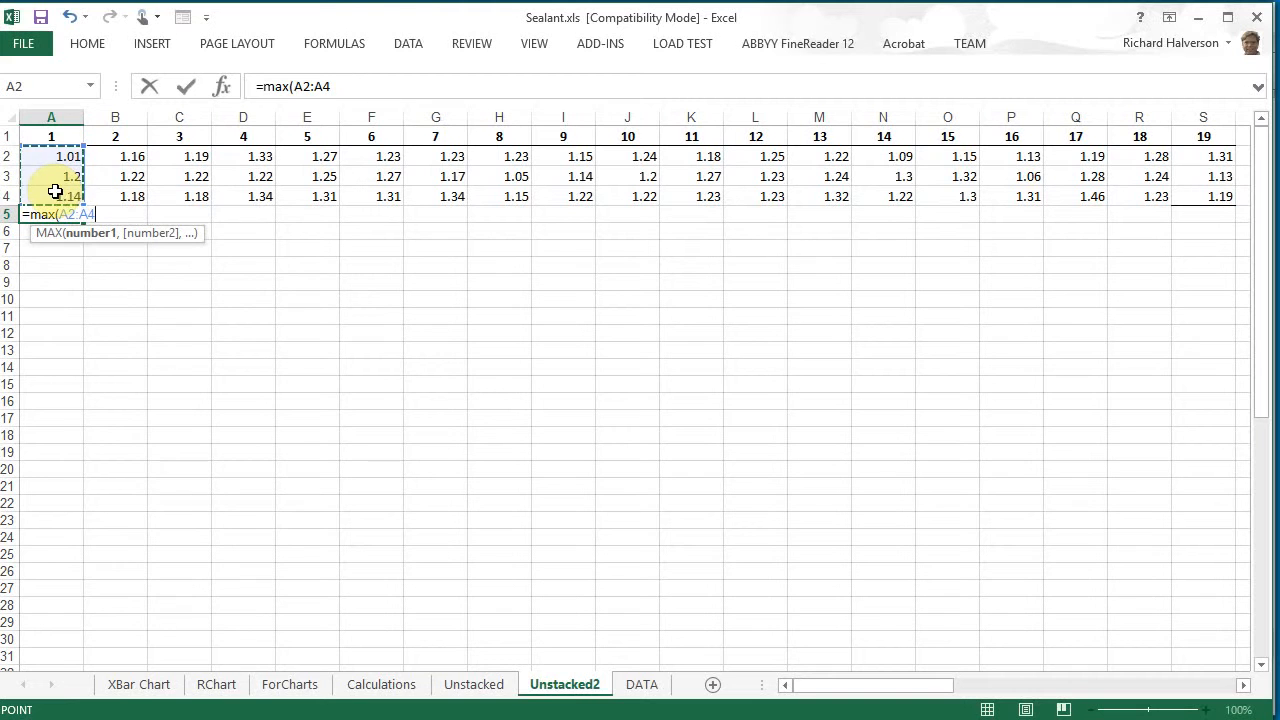
type(")-")
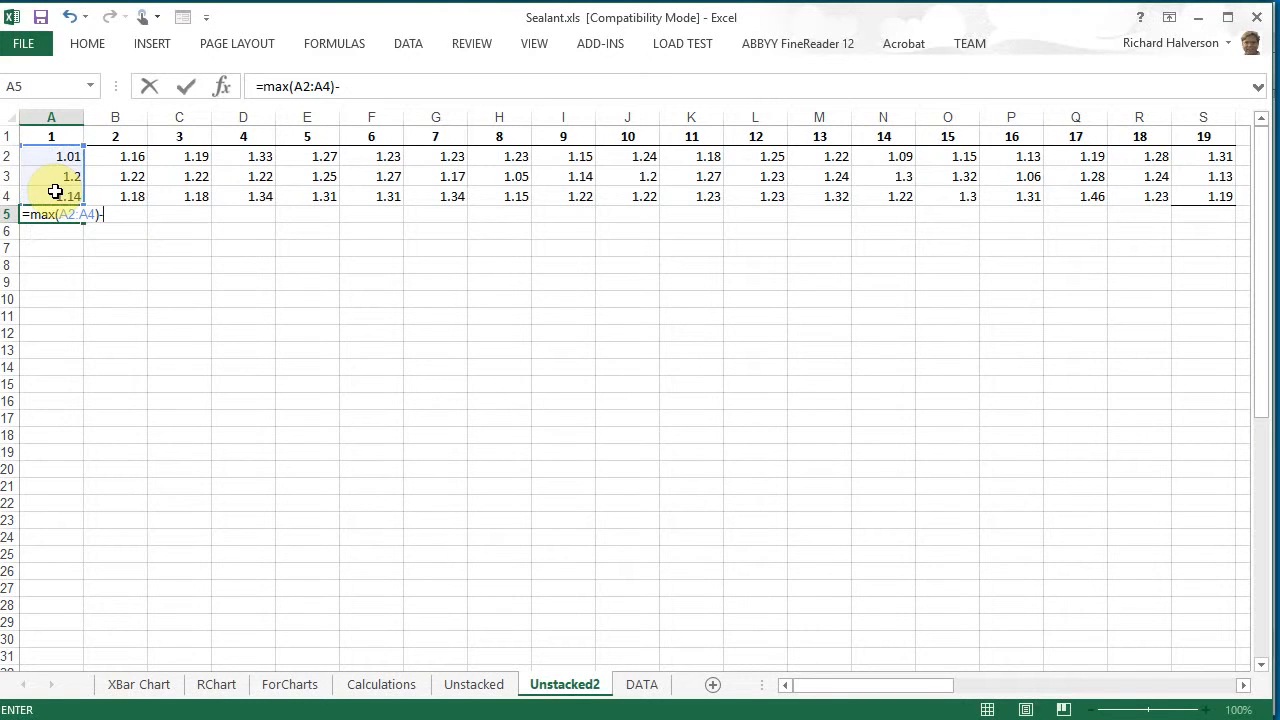
type("min")
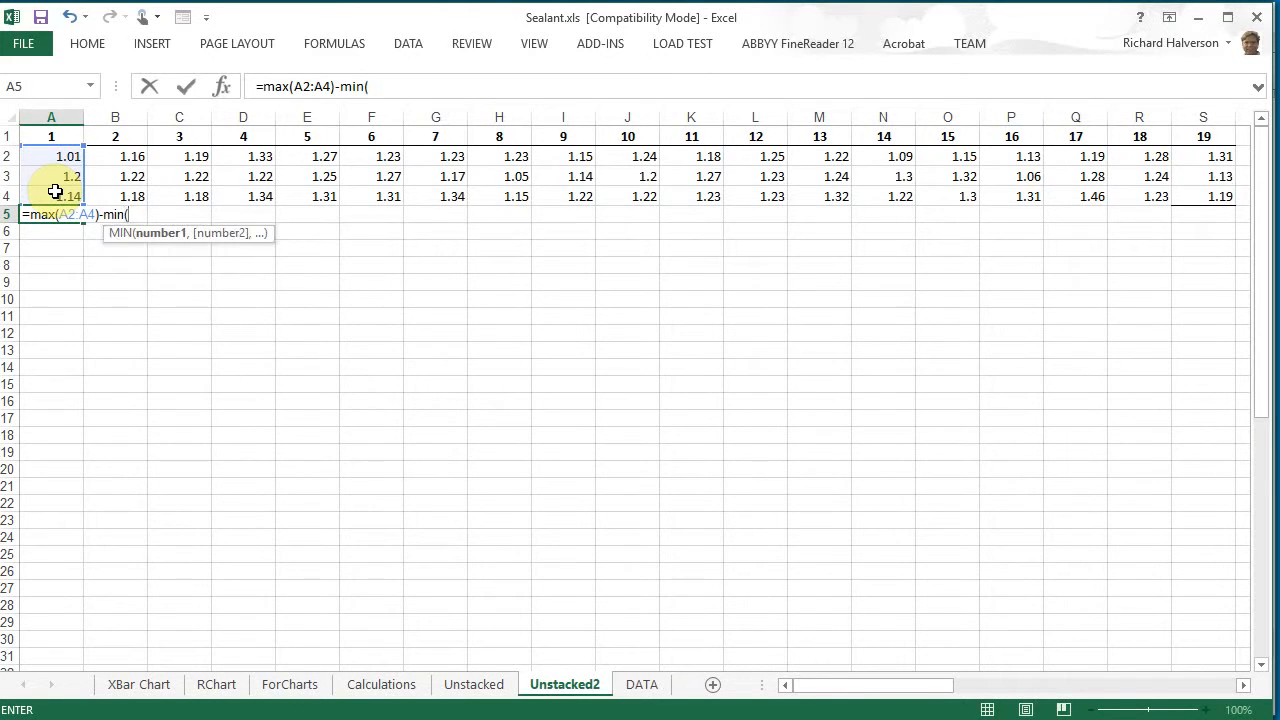
type("(")
left_click_drag(55, 160, 52, 197)
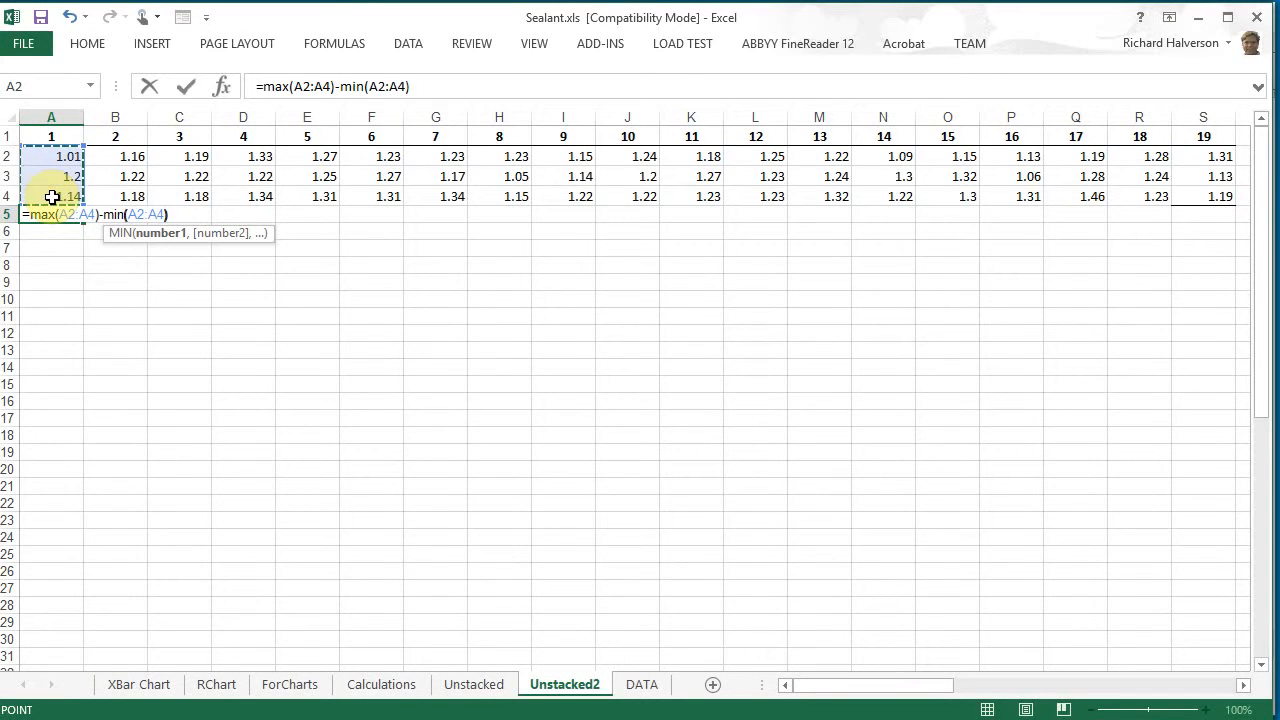
type(")")
key("Return")
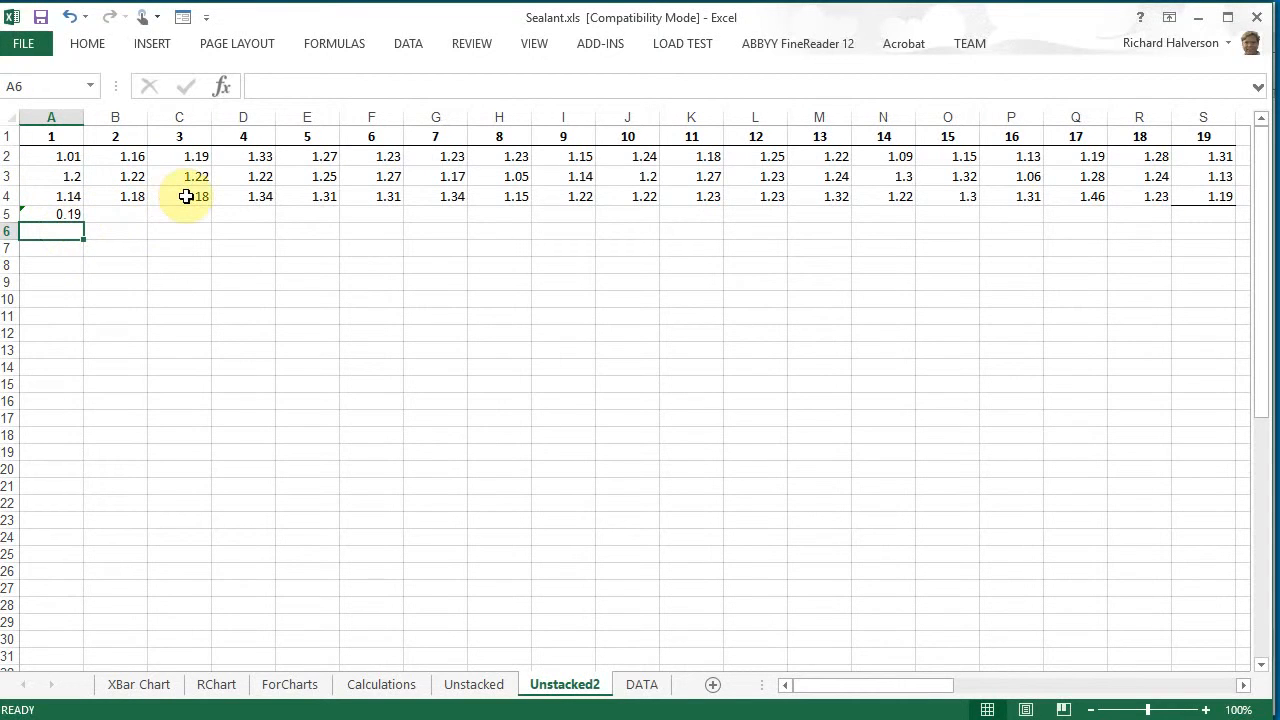
Enter the sample 1 mean formula =AVERAGE(A2:A4) in cell A6, below the range.
type("=average(")
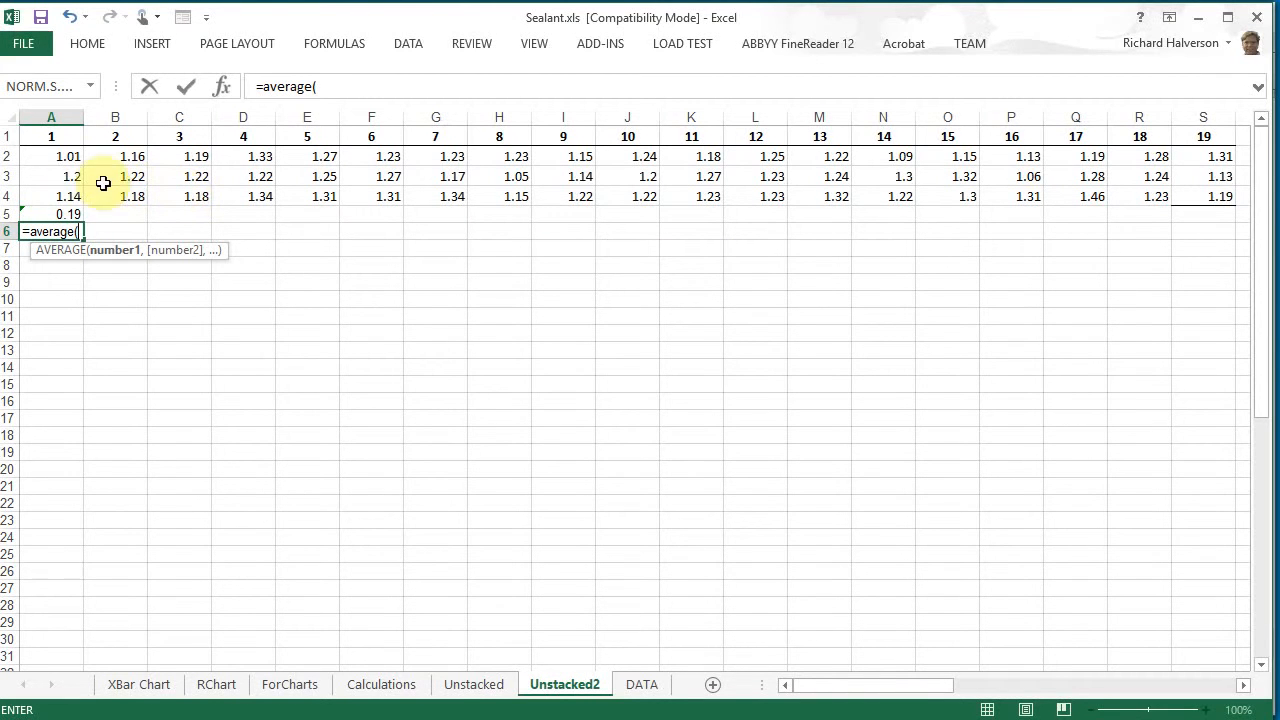
left_click_drag(60, 160, 58, 189)
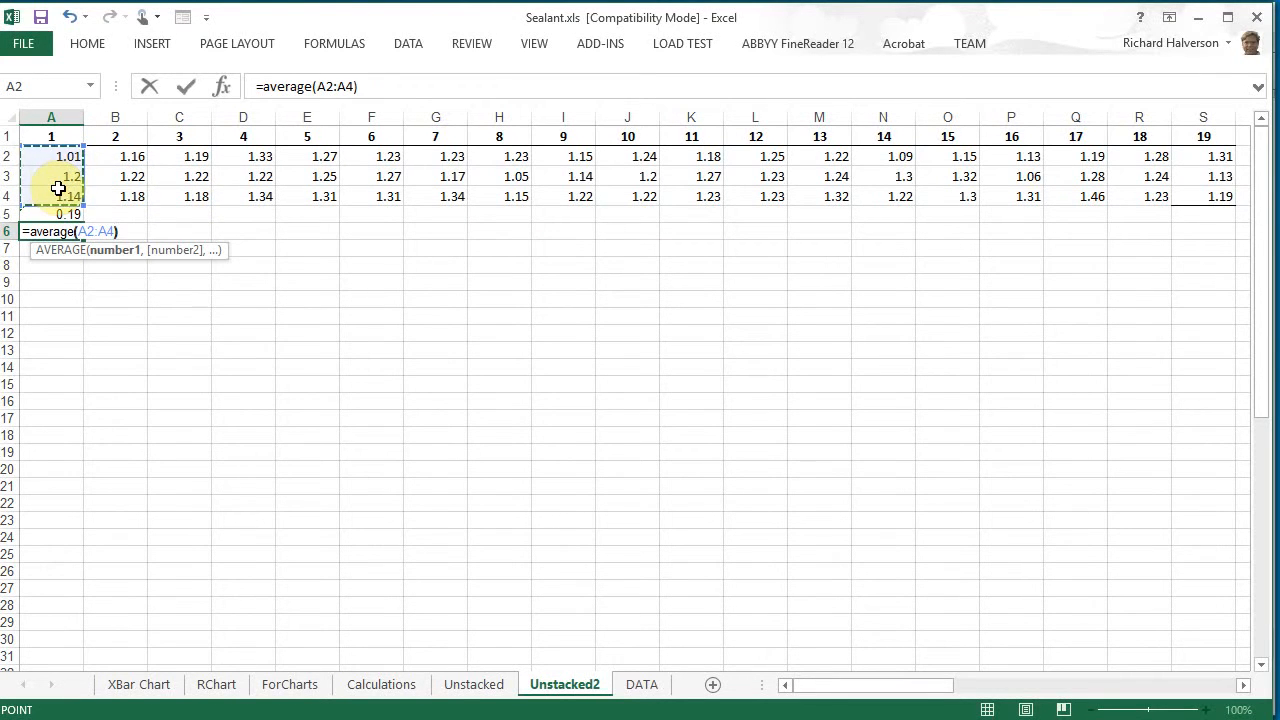
key("Return")
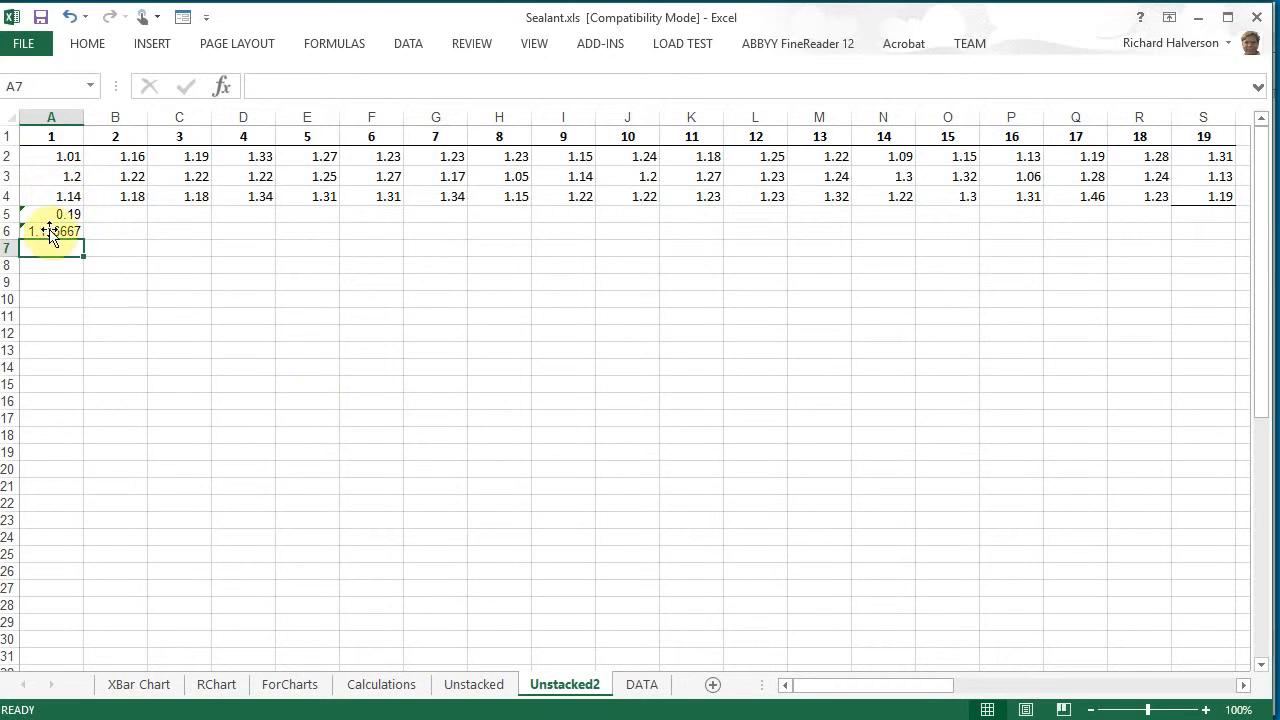
Fill the range and mean formulas in A5:A6 across to column S for all 19 samples and check the formulas in column A.
left_click(61, 213)
left_click_drag(61, 213, 52, 236)
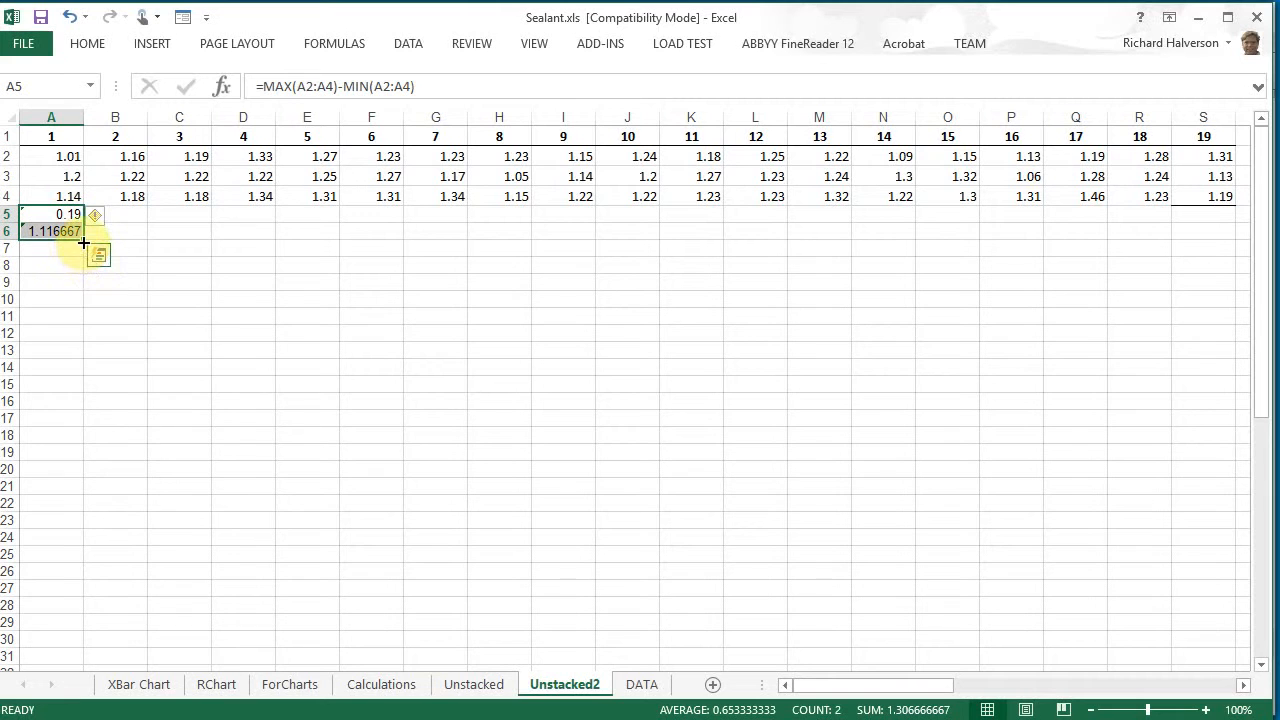
left_click_drag(84, 241, 1238, 254)
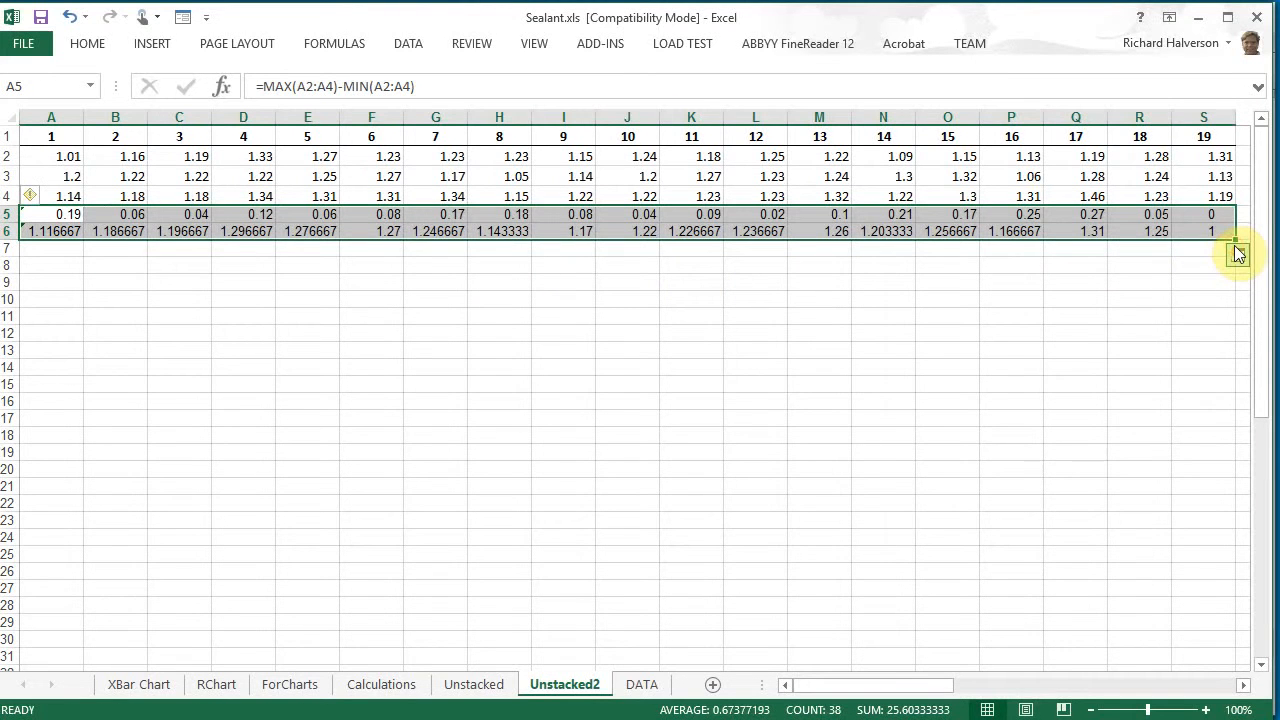
left_click(50, 217)
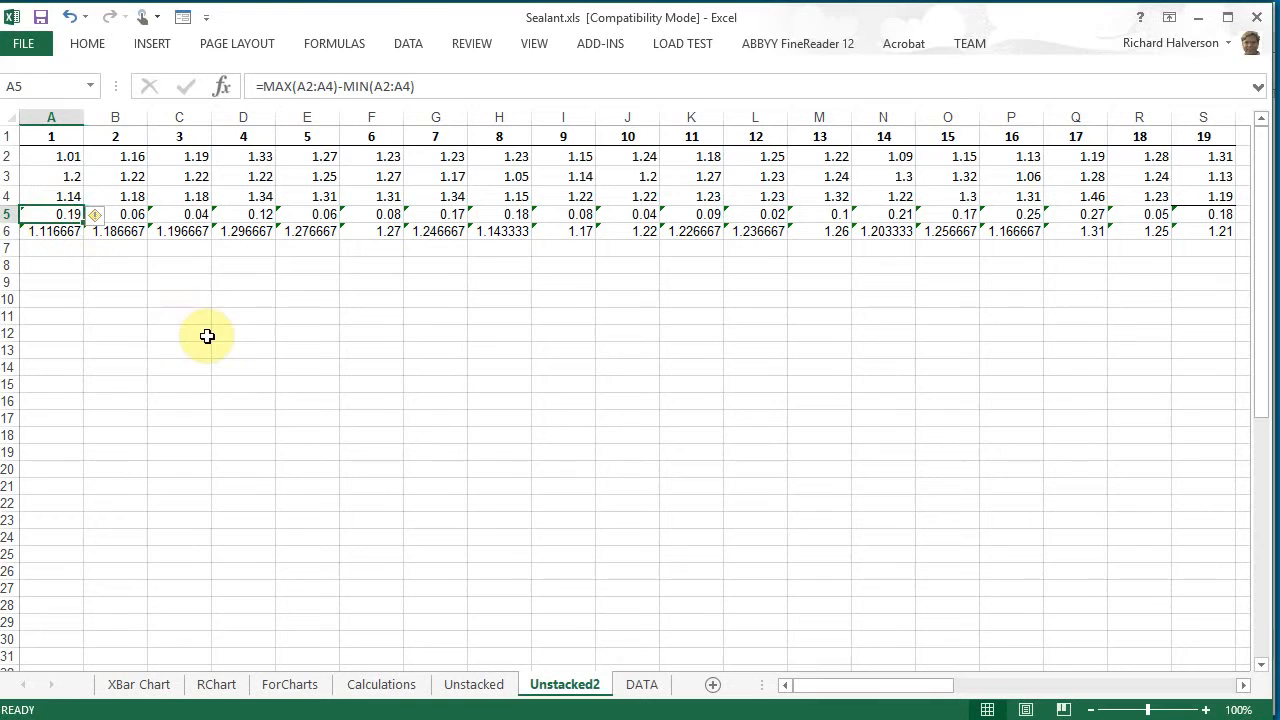
left_click(63, 233)
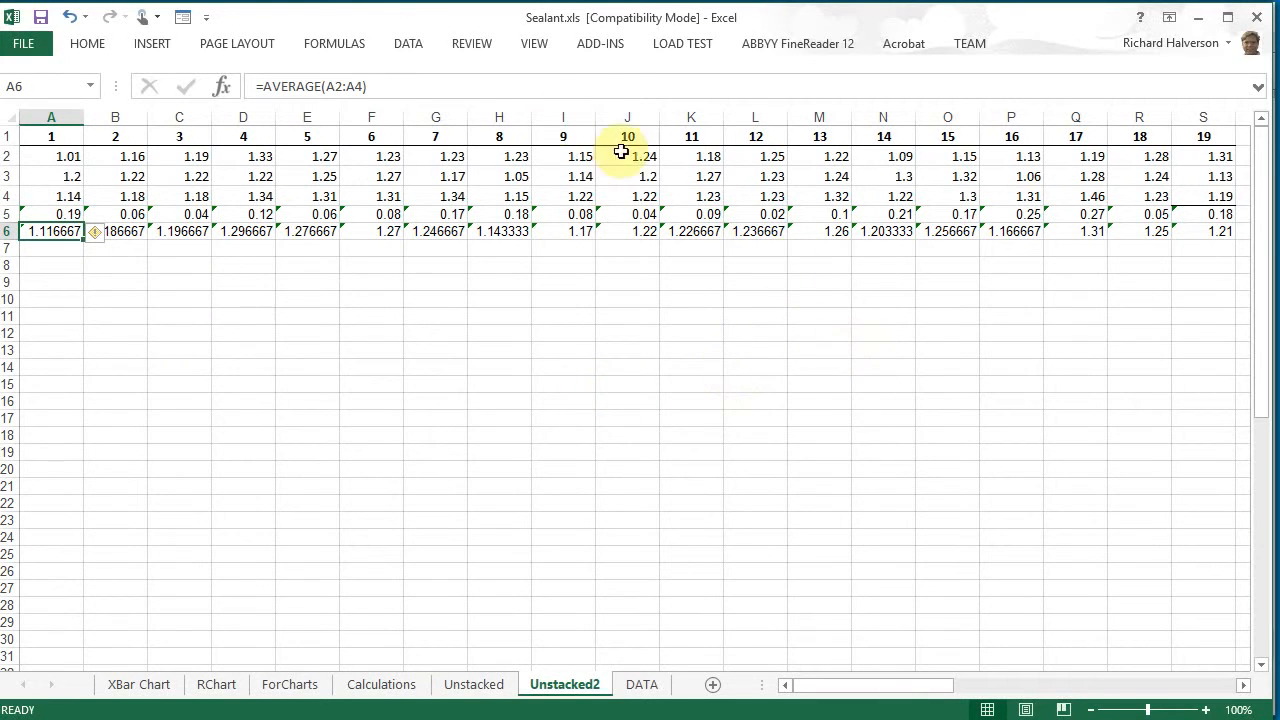
Start PHStat's R and XBar Charts procedure with sample size 3 and subgroup ranges A5:S5 on Unstacked2, without a label in the first cell.
left_click(600, 46)
left_click(44, 72)
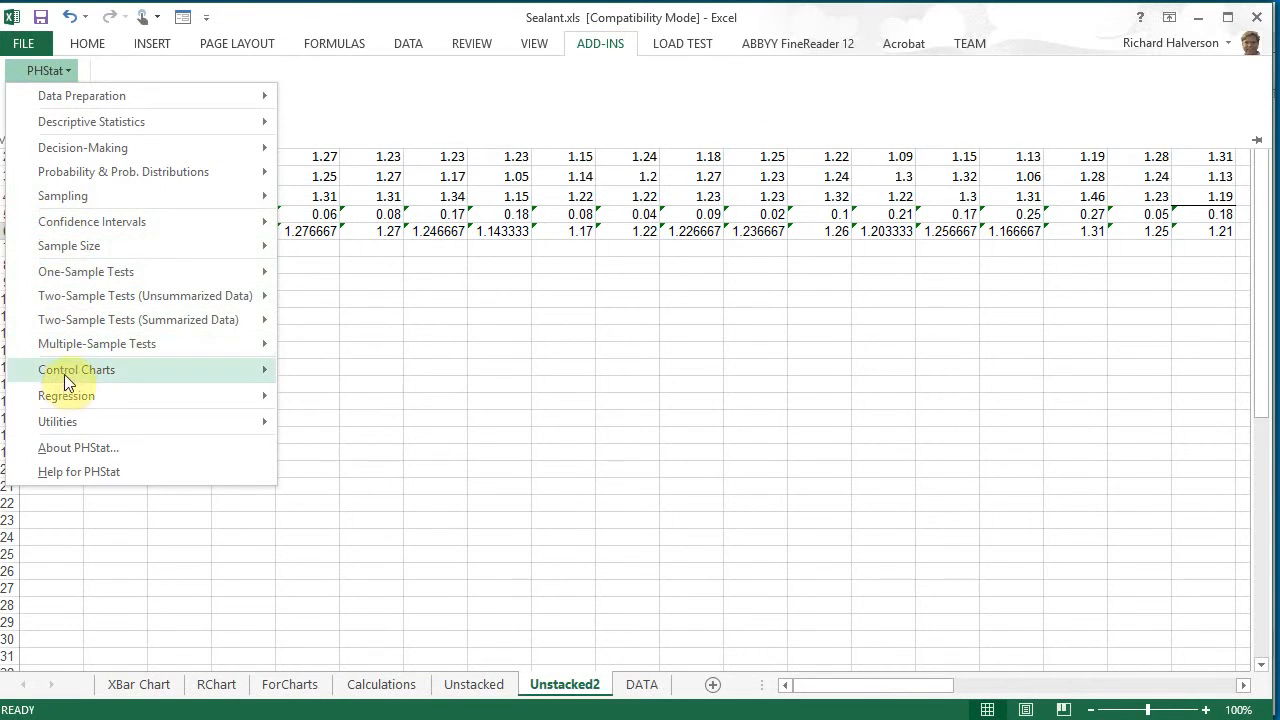
mouse_move(100, 370)
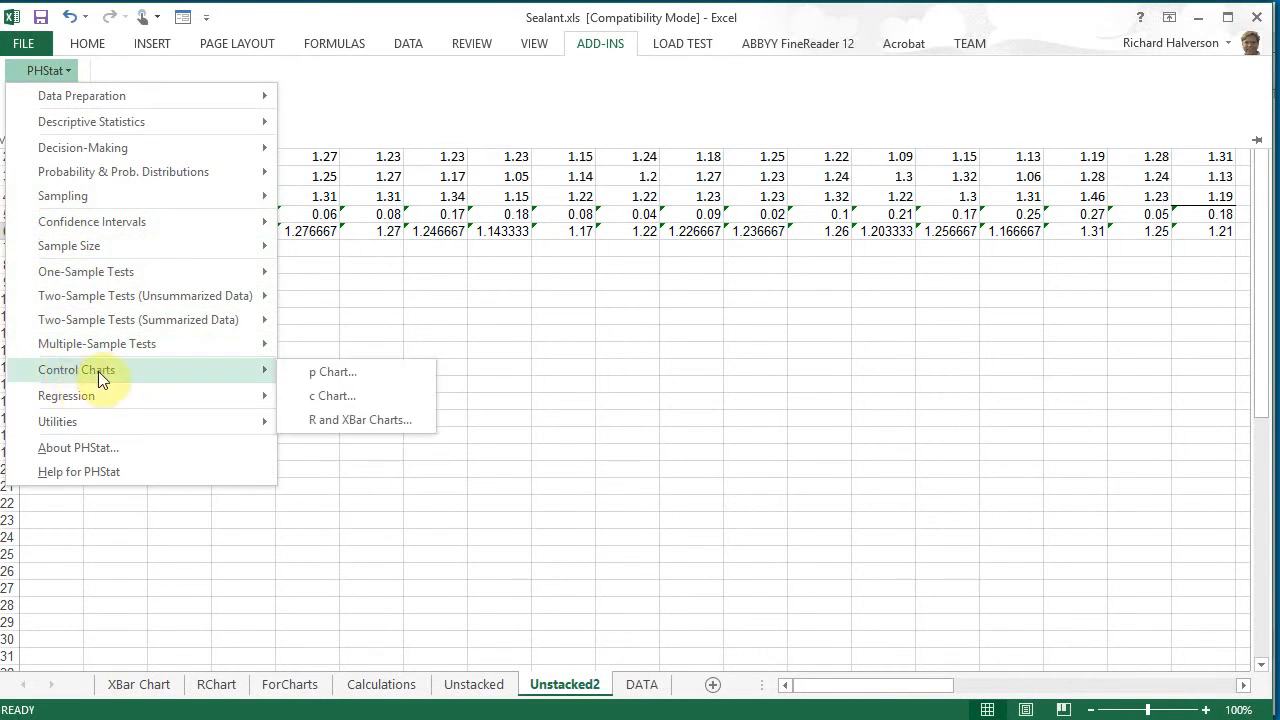
left_click(358, 419)
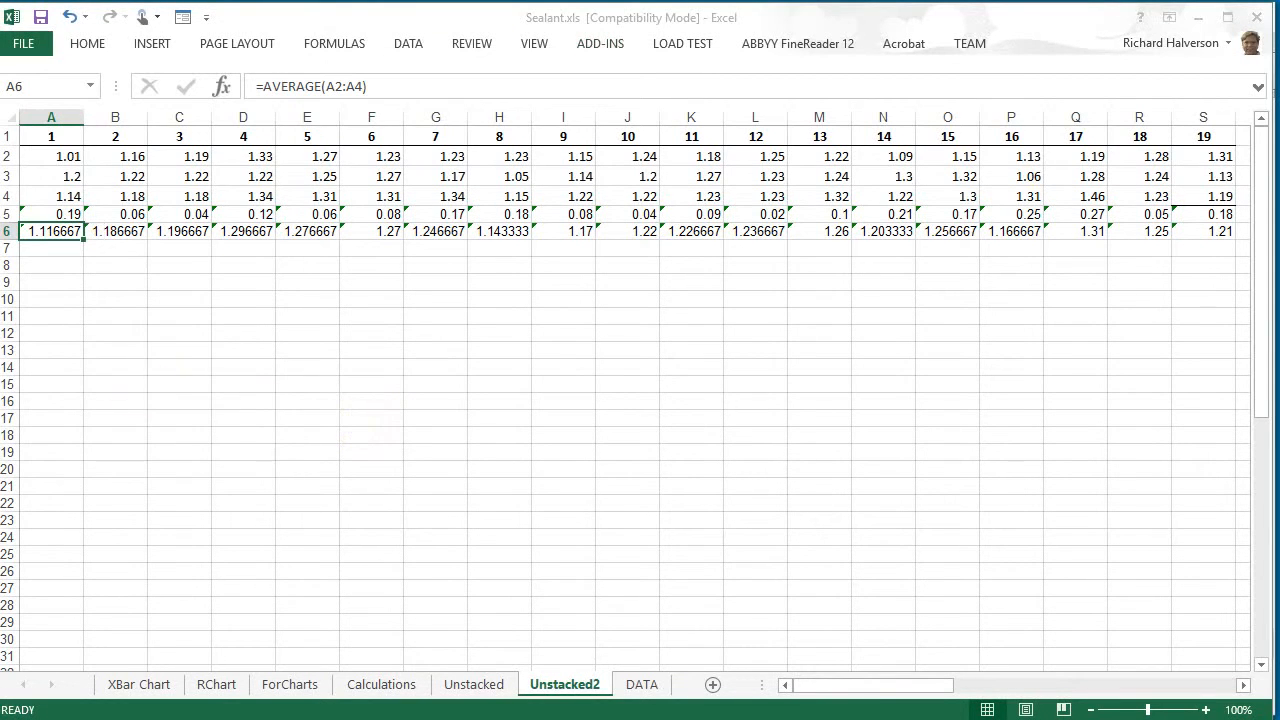
left_click_drag(729, 333, 782, 254)
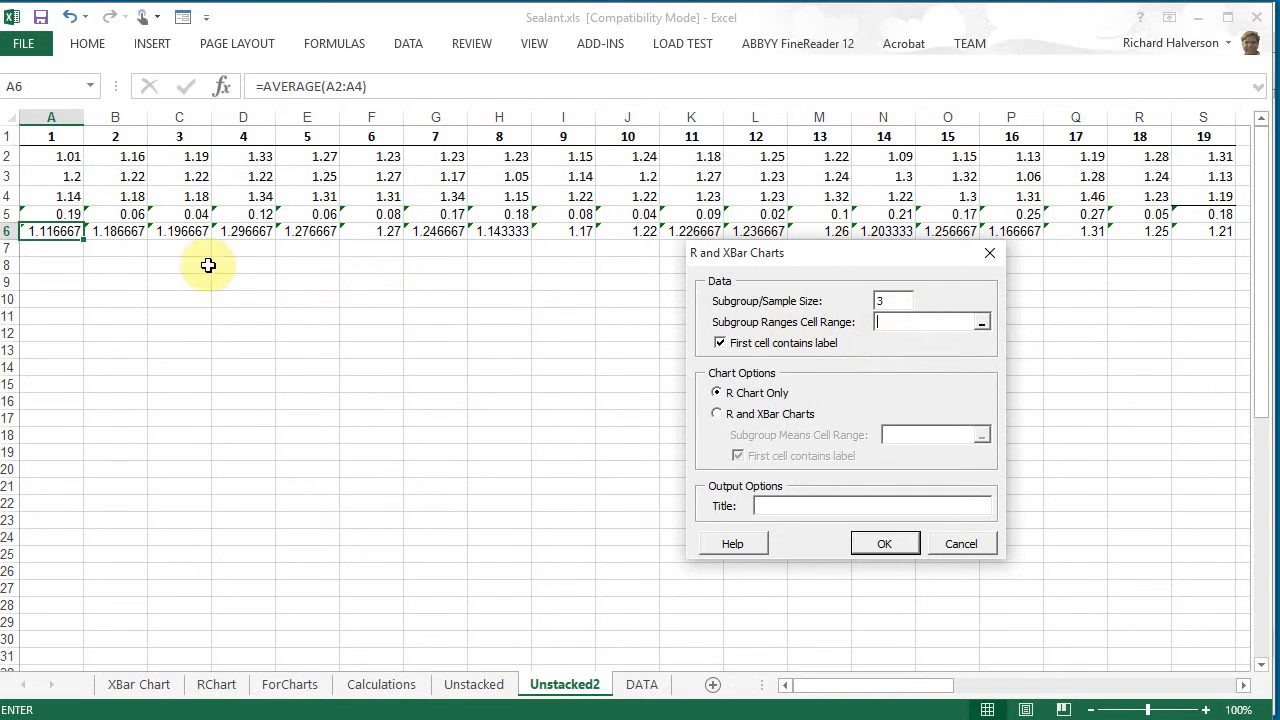
left_click_drag(50, 213, 1198, 214)
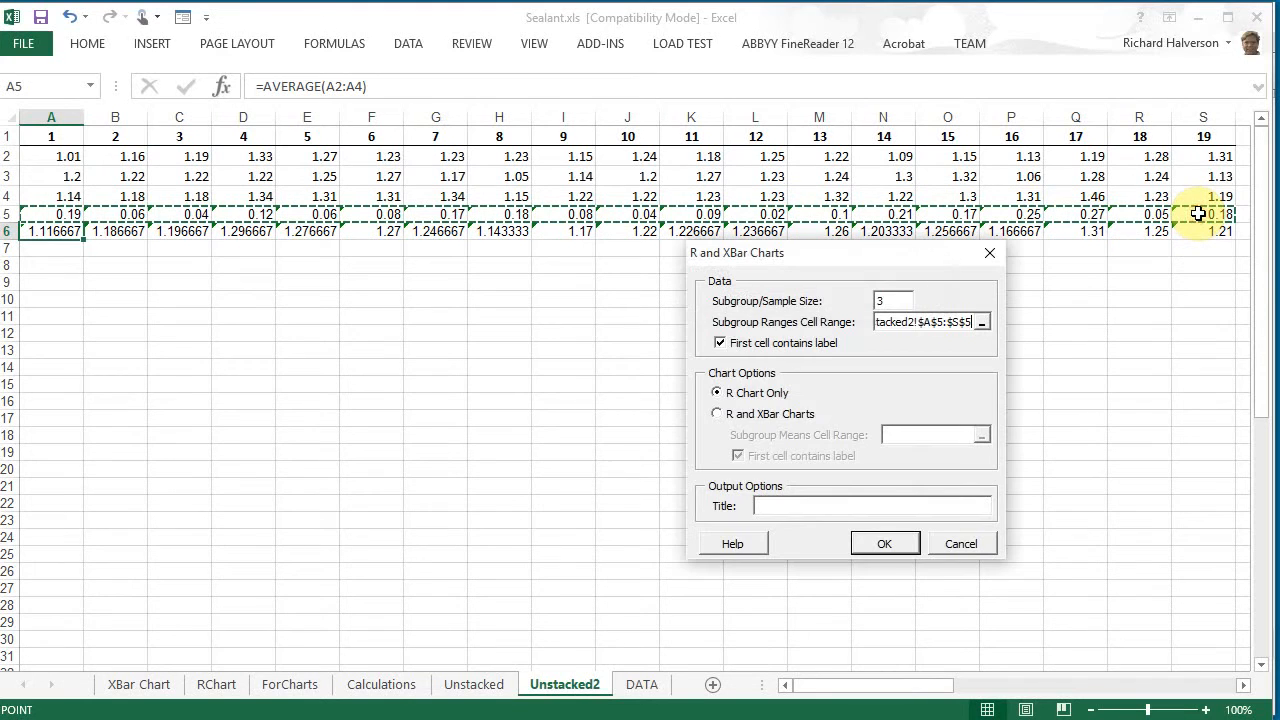
left_click(721, 342)
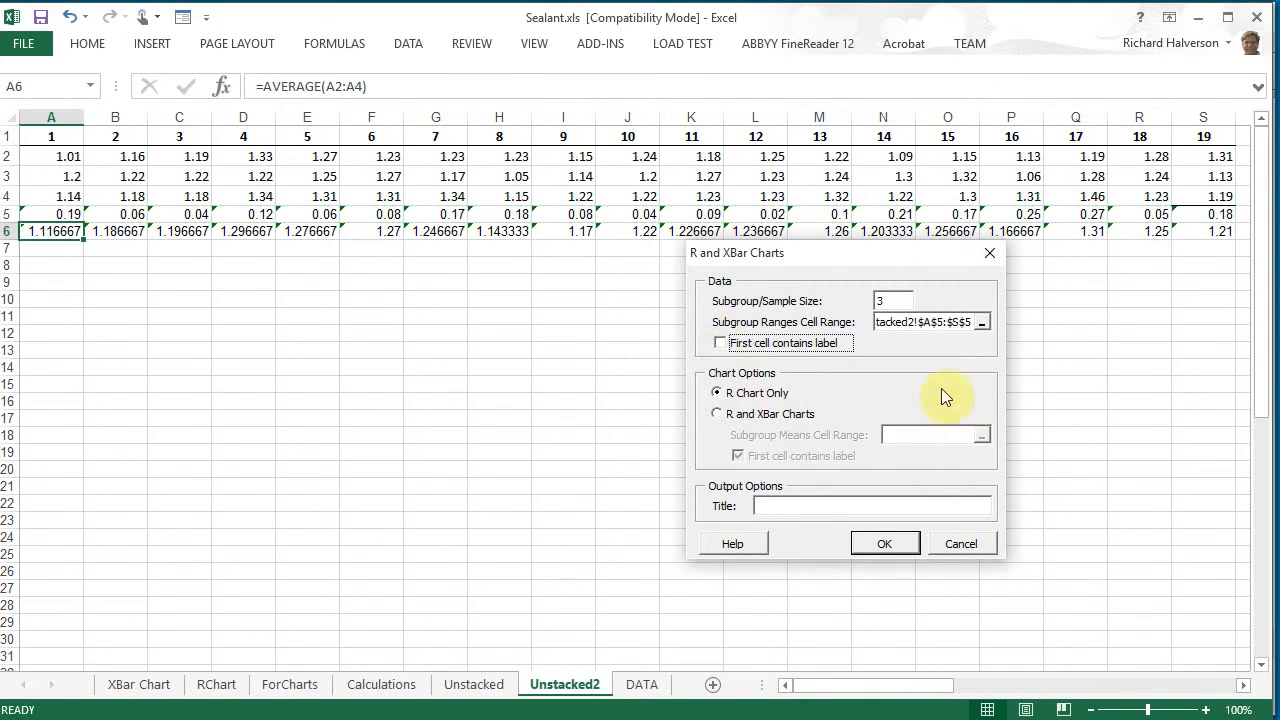
Choose R and XBar Charts with subgroup means A6:S6 and no first-cell label, and generate the charts with the title Vermont.
left_click(716, 414)
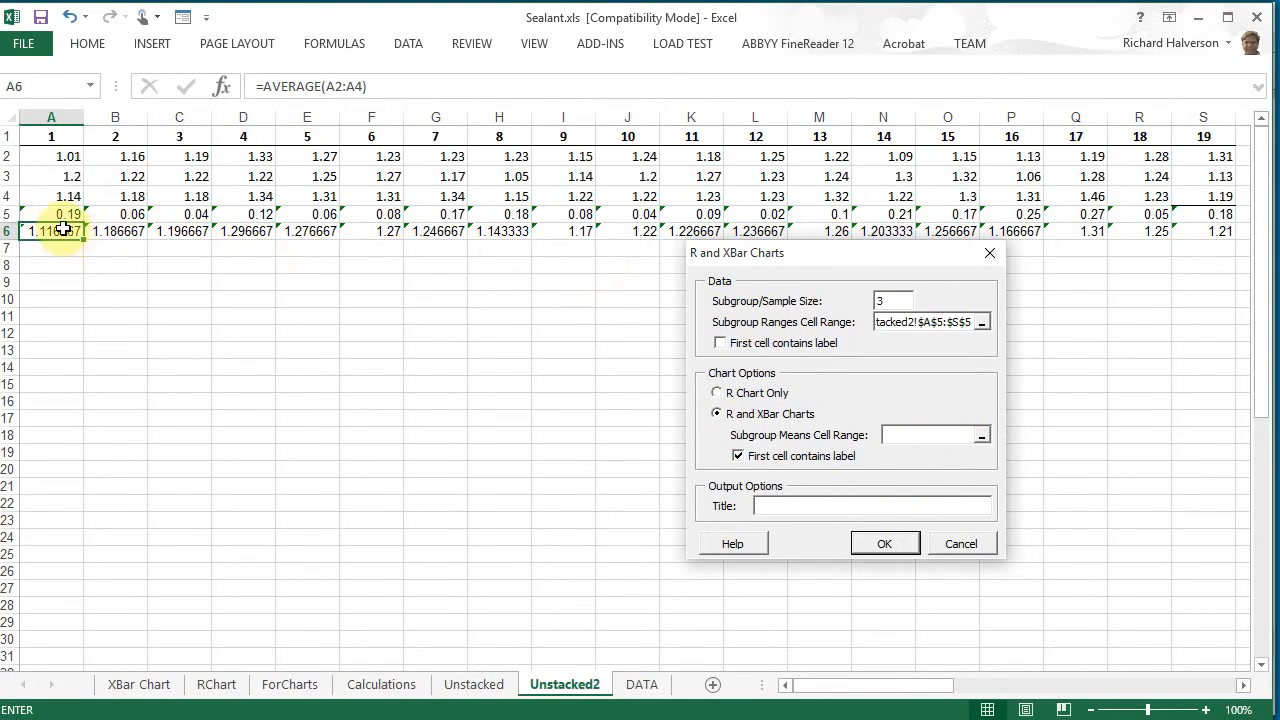
left_click_drag(61, 232, 1205, 231)
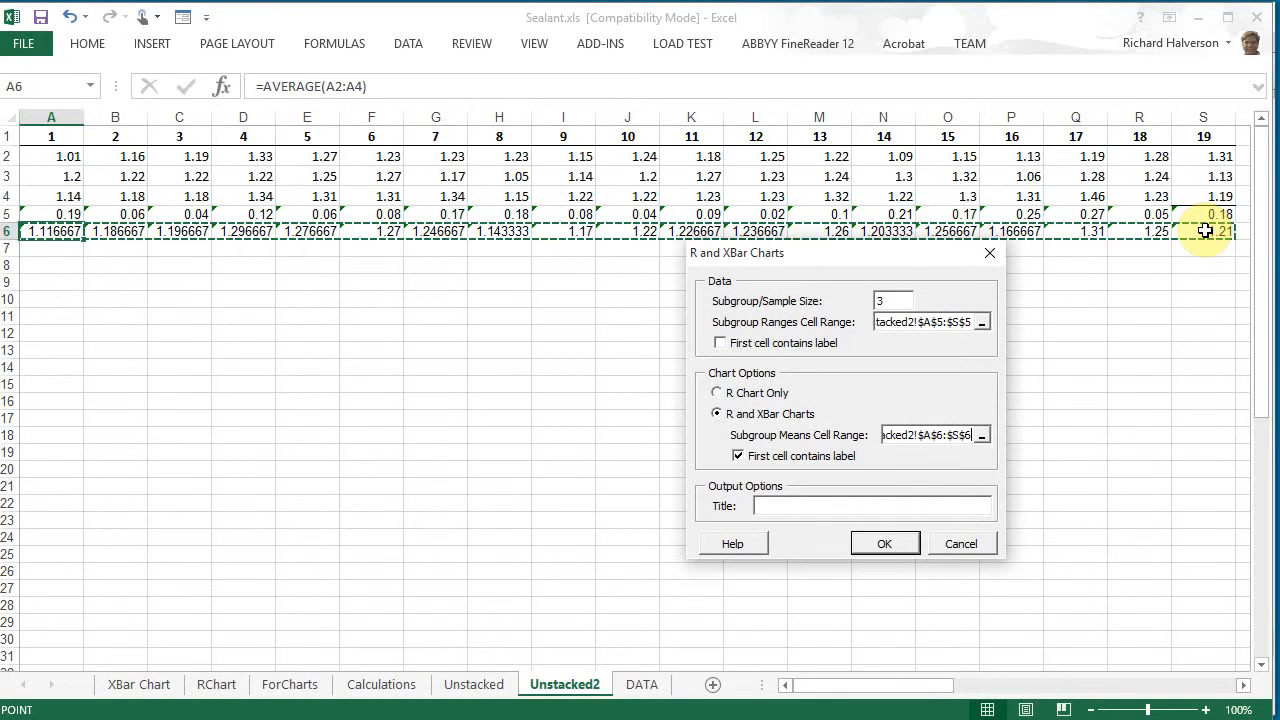
left_click(739, 457)
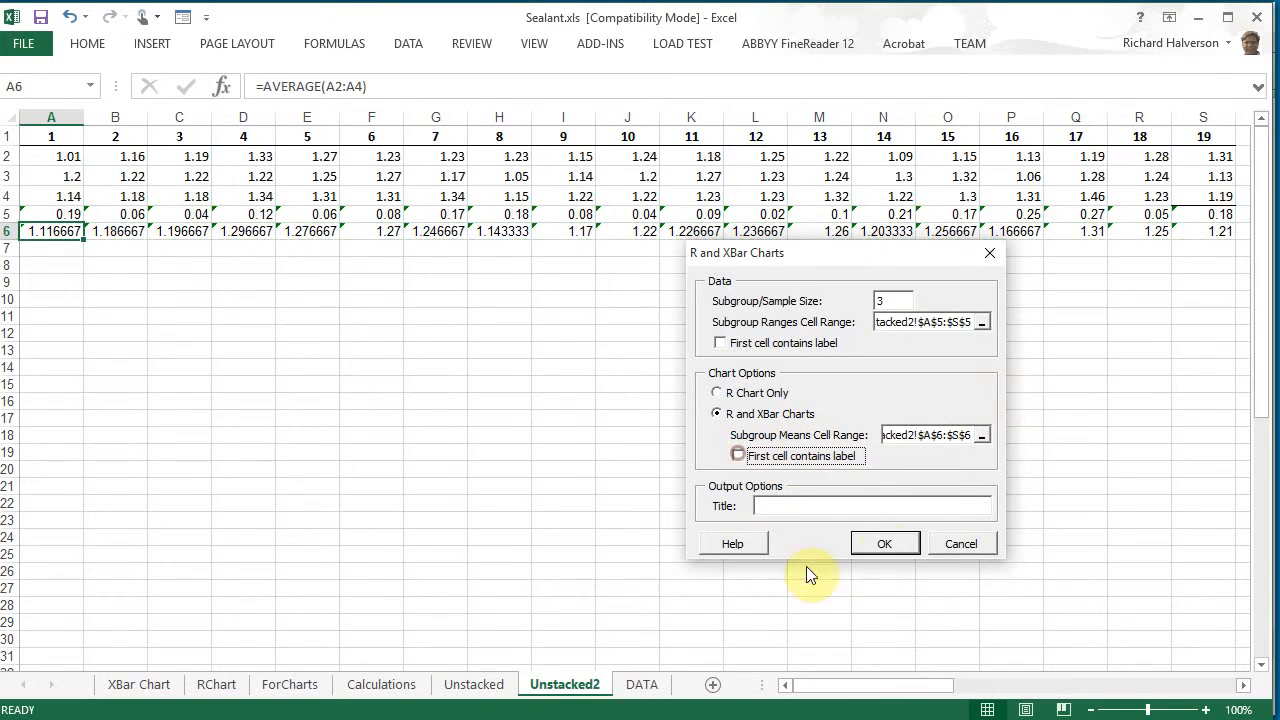
left_click(897, 543)
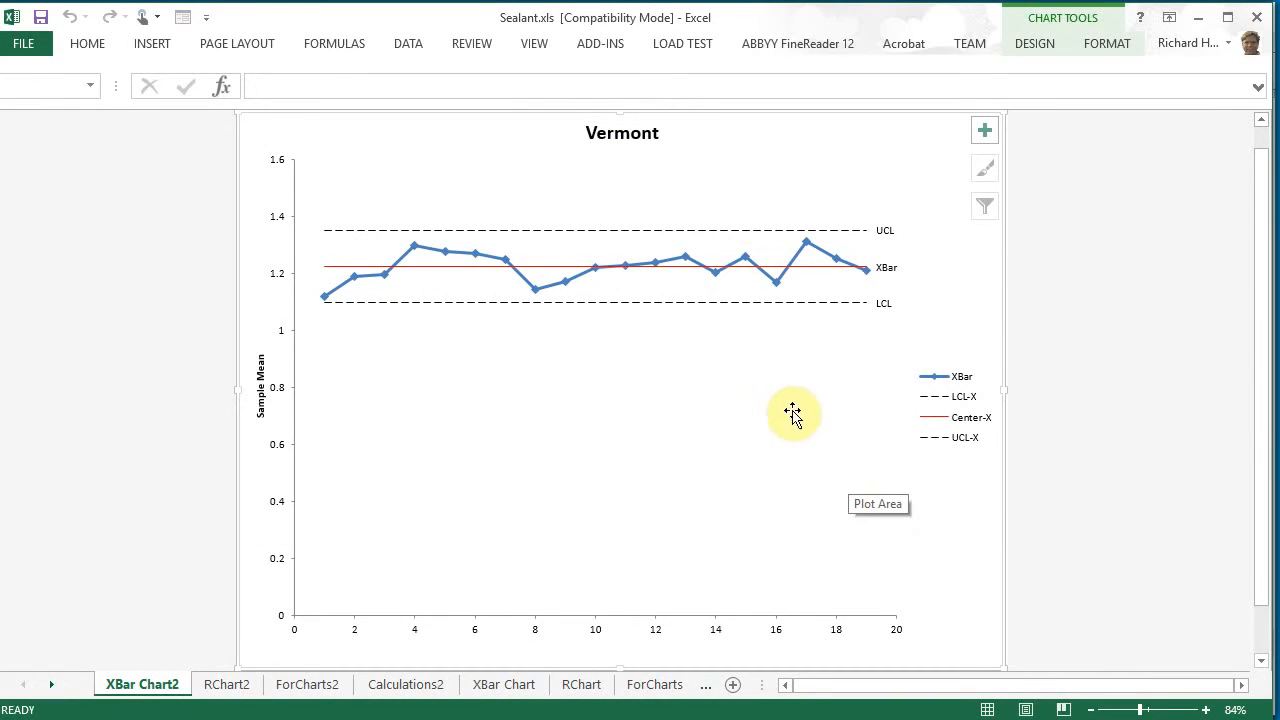
Review the Vermont R and XBar charts and compare them with answers d to f in the answers PDF in Adobe Acrobat.
left_click(230, 692)
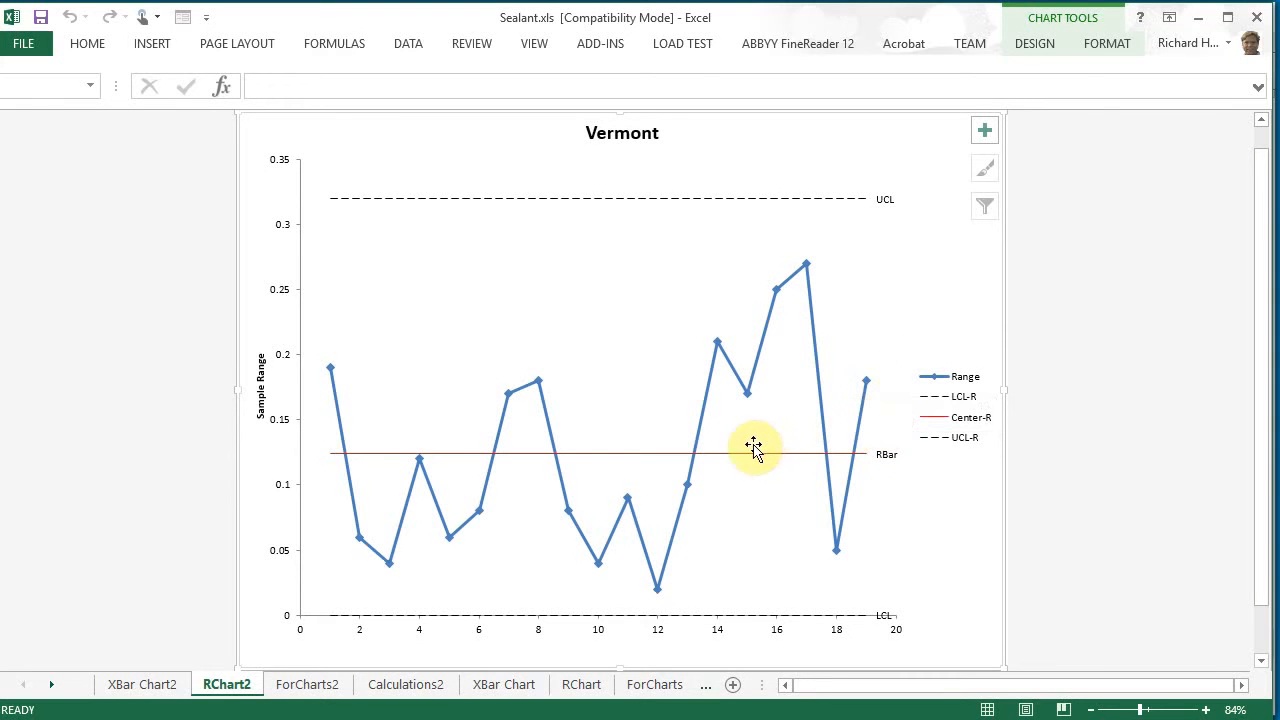
left_click(158, 688)
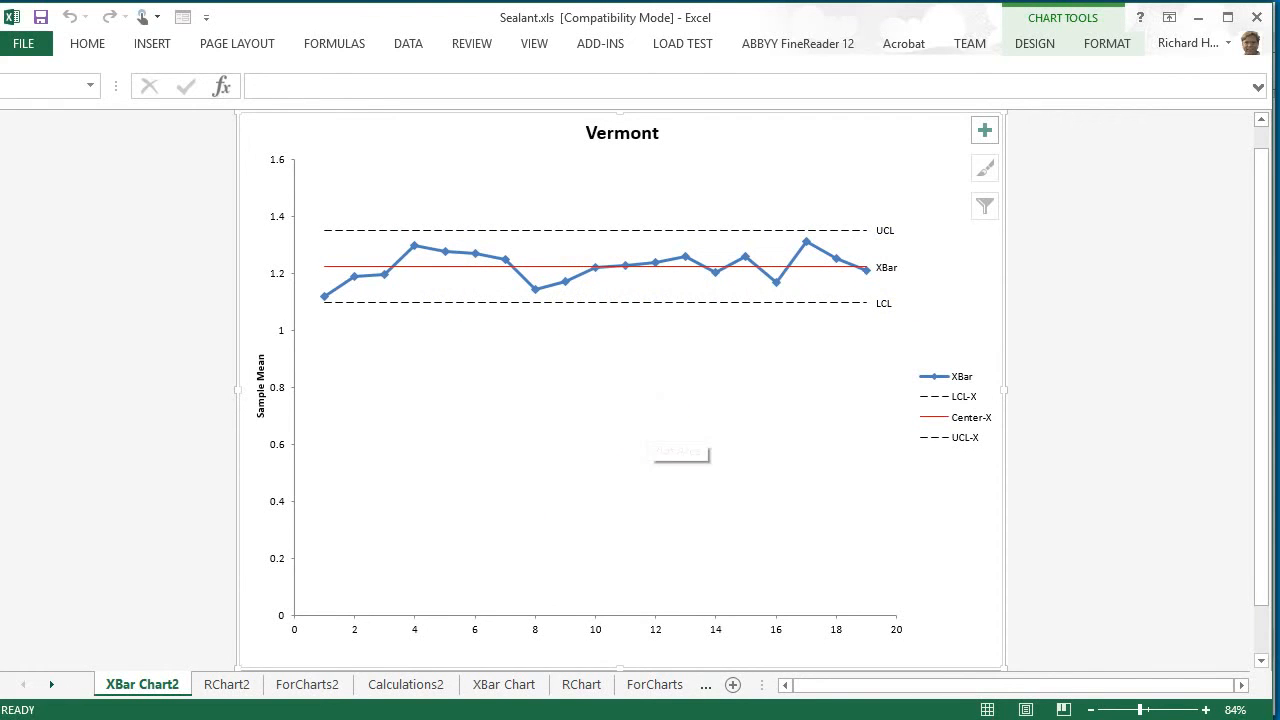
key("alt+Tab")
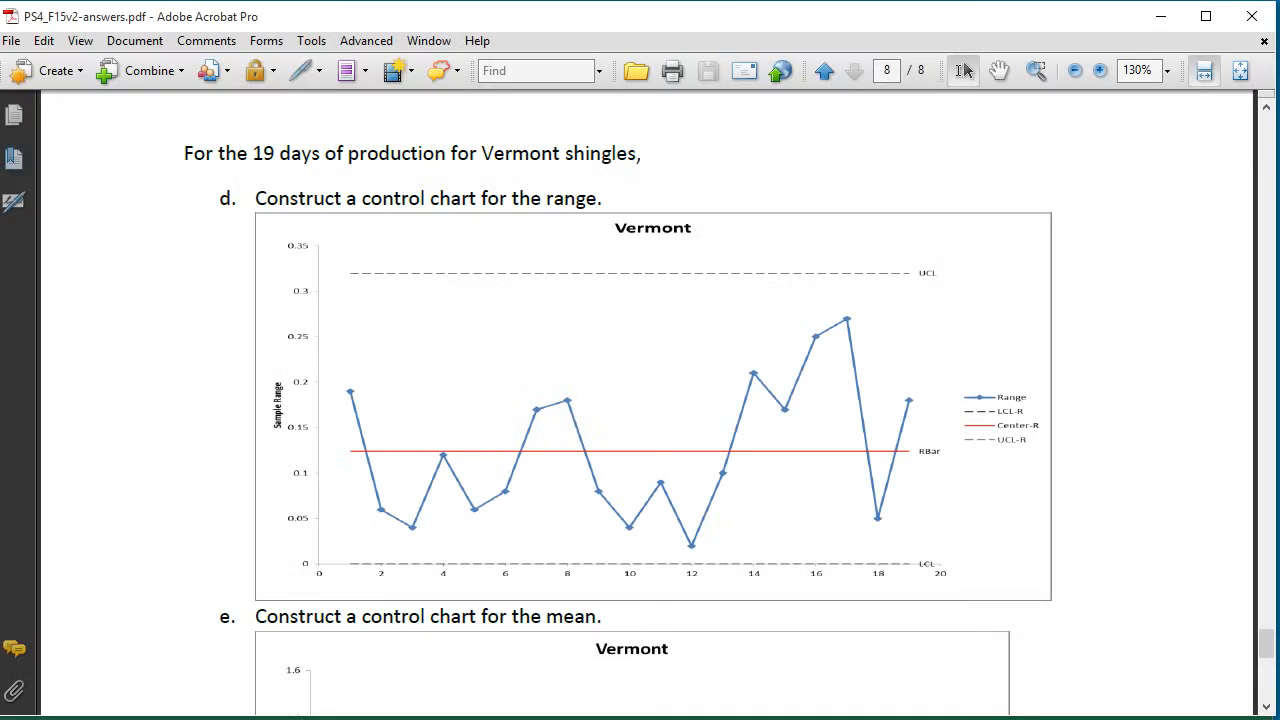
scroll(783, 462, "down", 8)
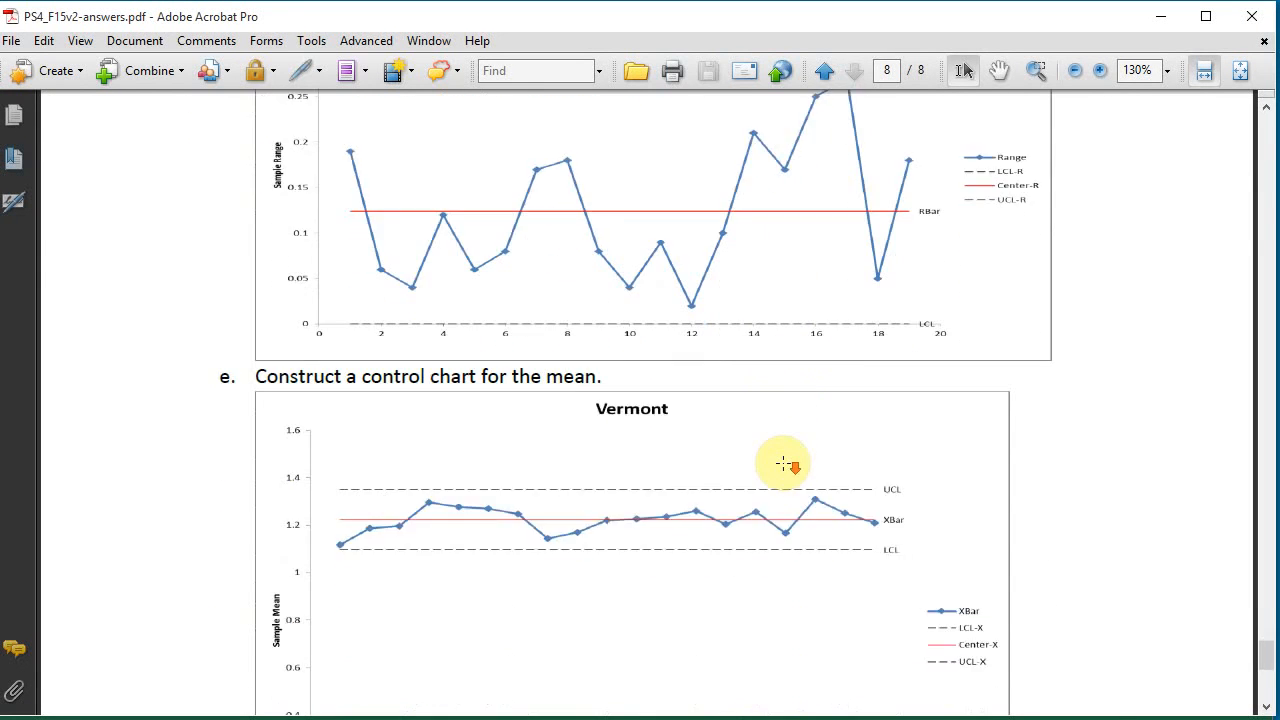
scroll(783, 462, "down", 7)
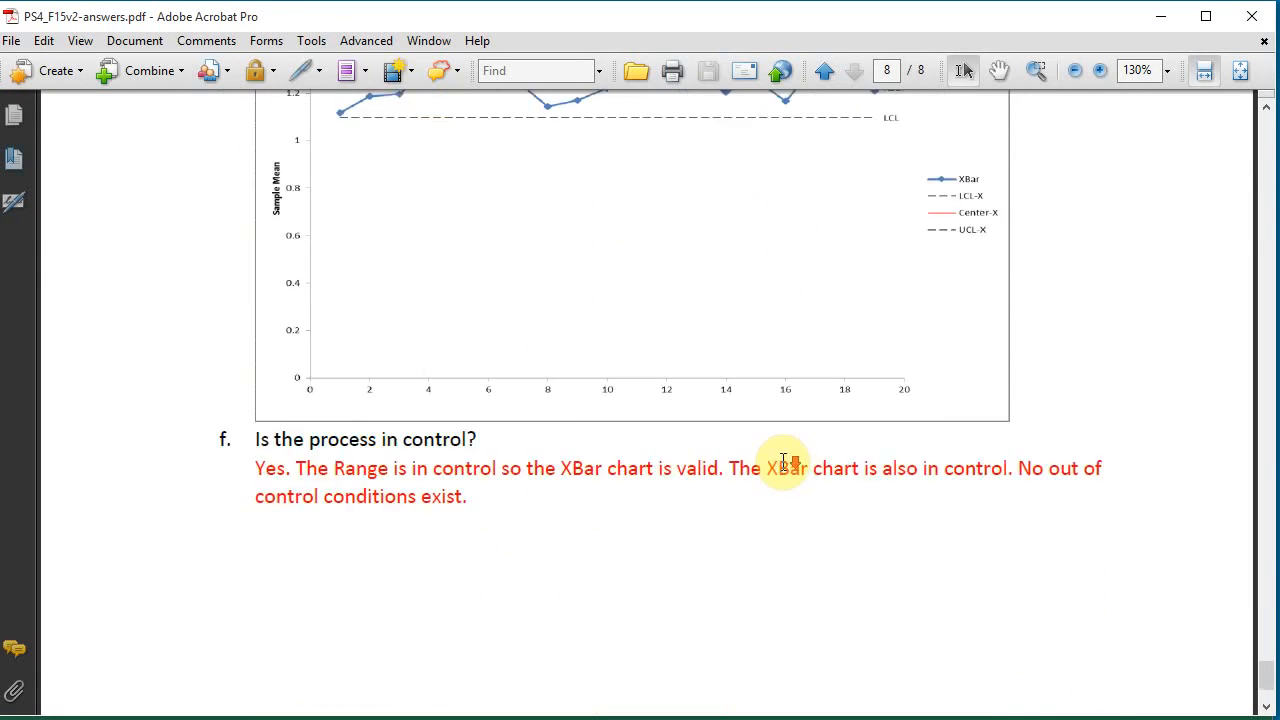
scroll(672, 431, "down", 3)
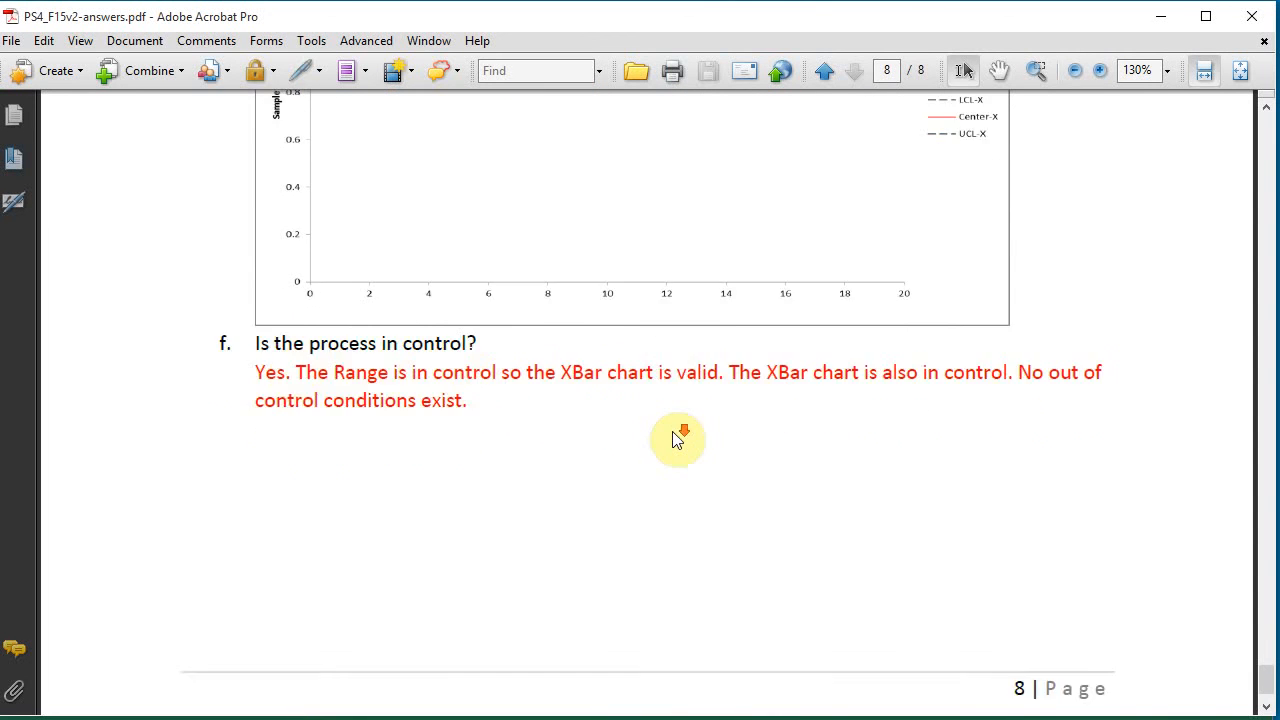
scroll(672, 431, "up", 7)
scroll(672, 431, "up", 20)
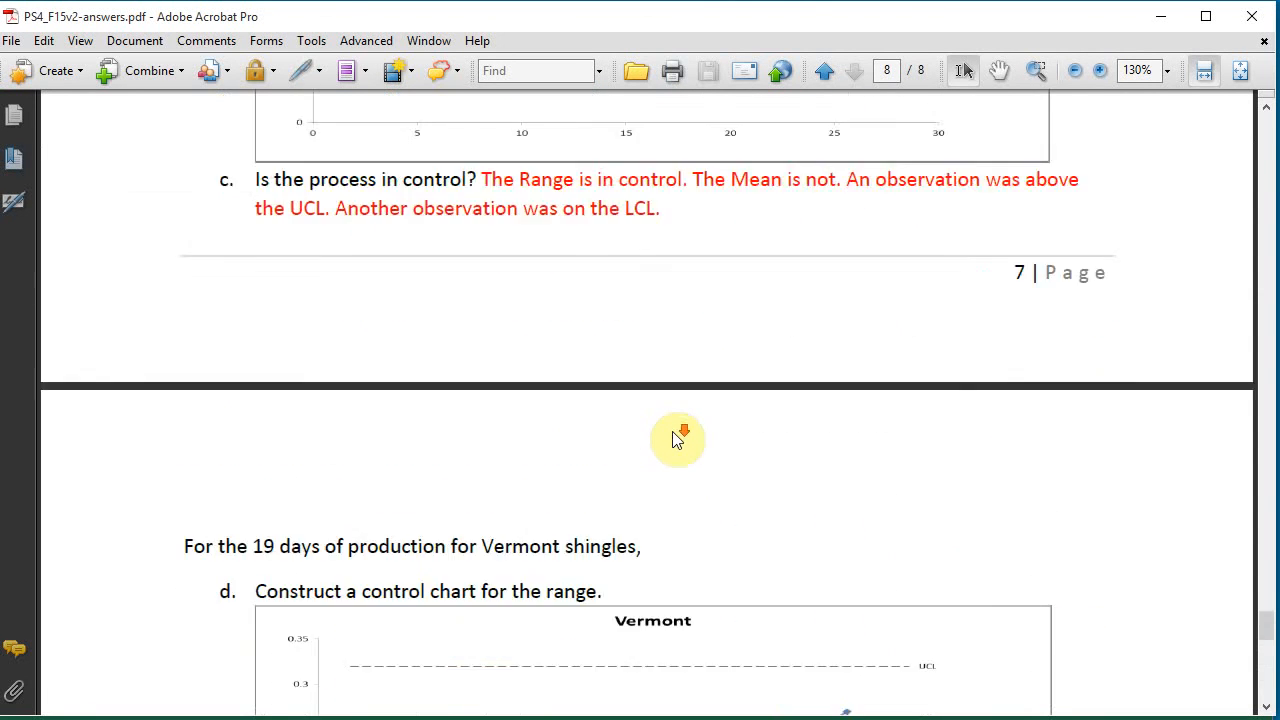